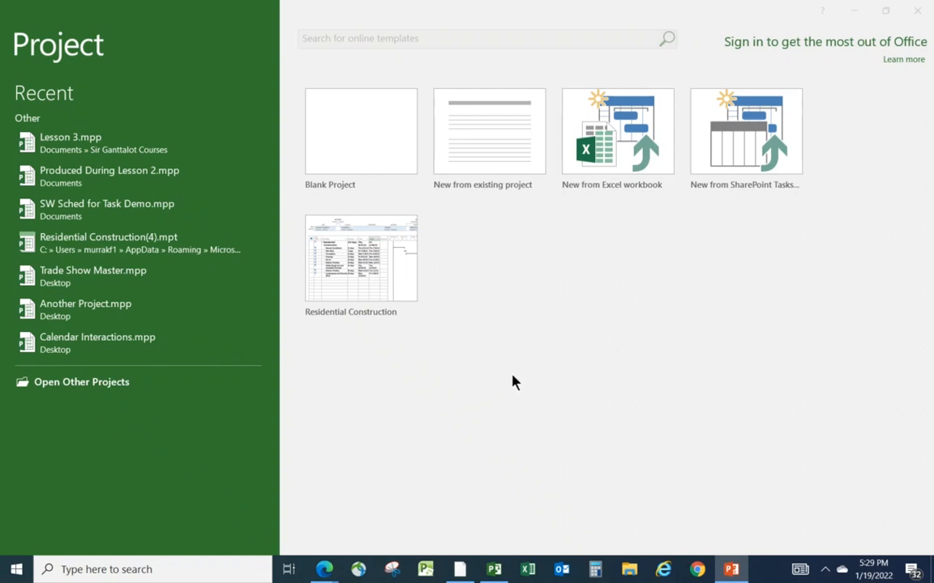
Step: Create a new blank project and hide the timeline above the Gantt chart
{"action": "left_click", "coordinate": [350, 140]}
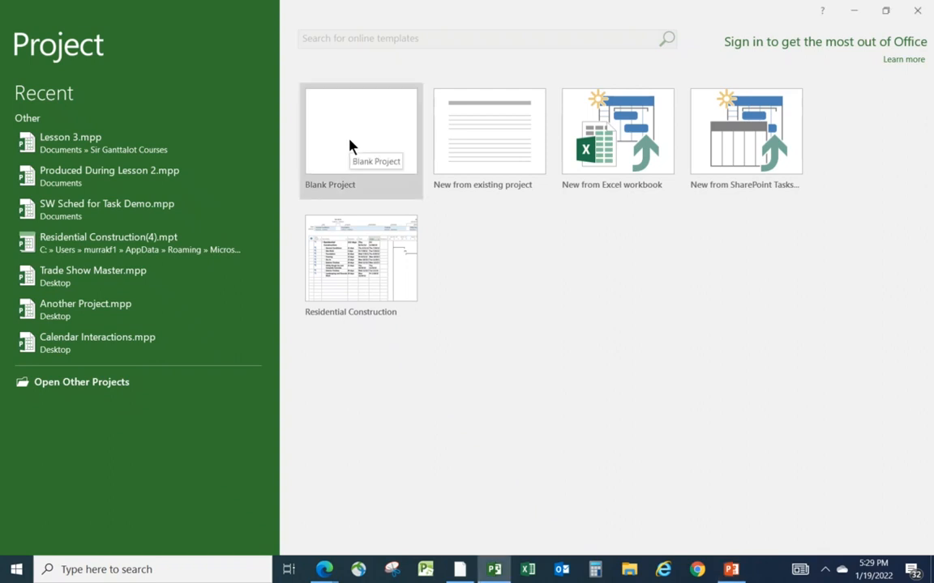
{"action": "left_click", "coordinate": [350, 142]}
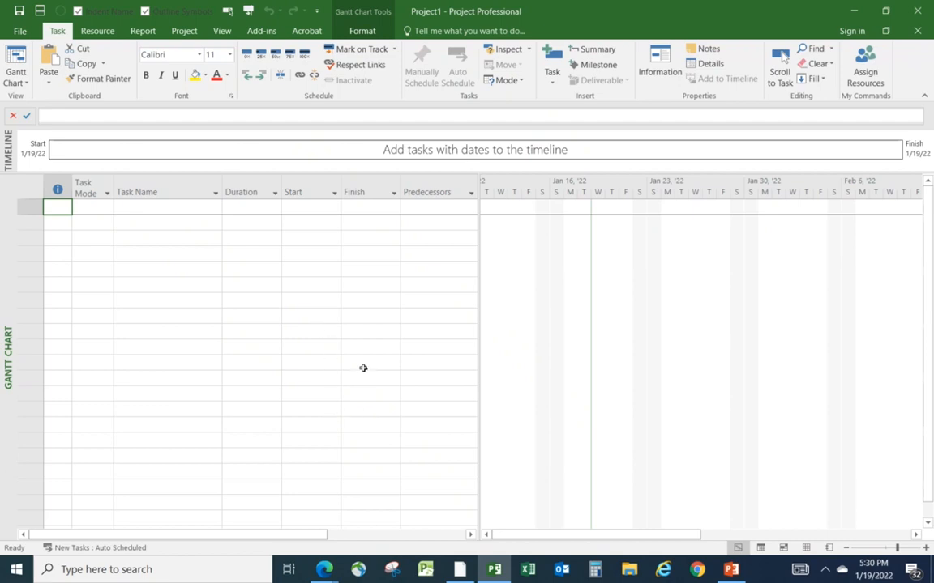
{"action": "left_click", "coordinate": [223, 33]}
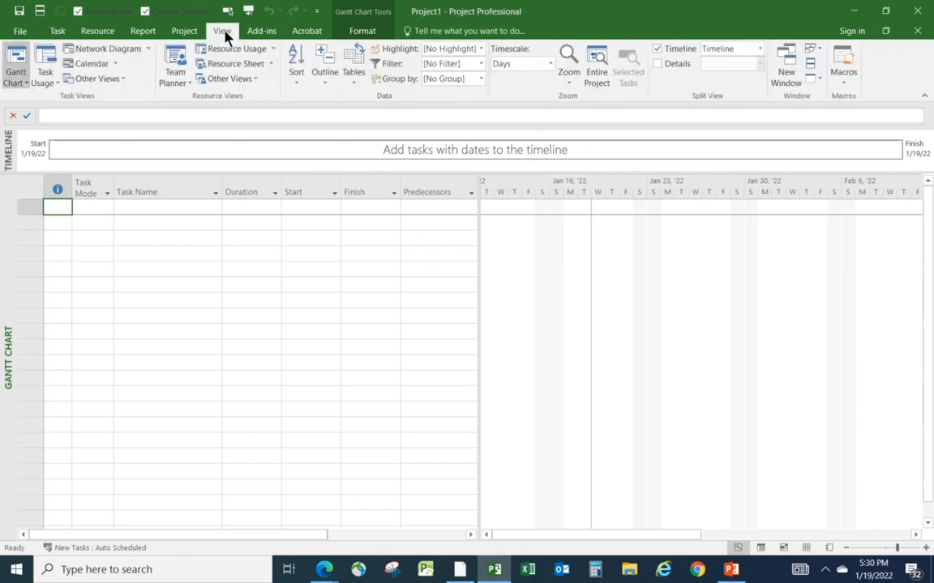
{"action": "left_click", "coordinate": [657, 50]}
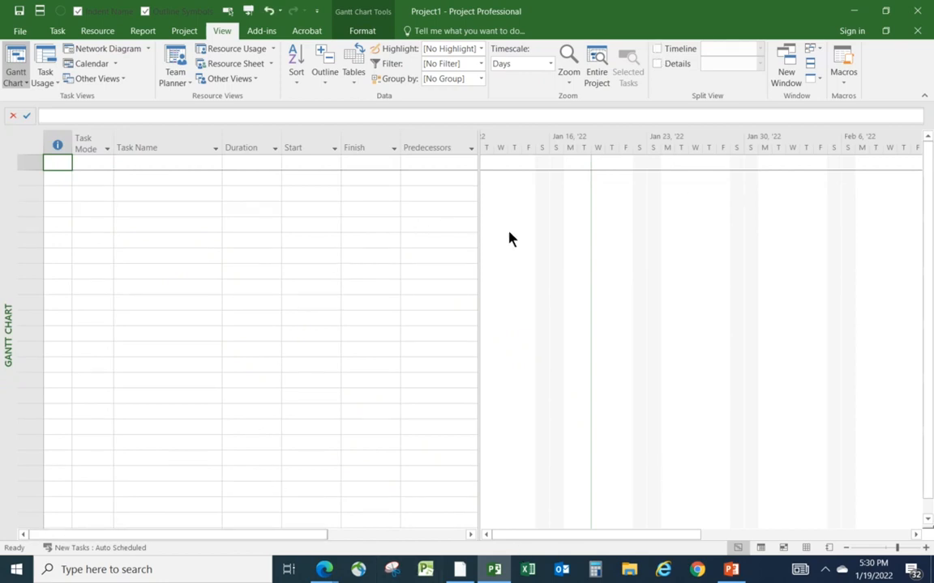
Step: Switch the scheduling mode for new tasks to Manually Scheduled and back to Auto Scheduled
{"action": "left_click", "coordinate": [121, 550]}
{"action": "left_click", "coordinate": [159, 532]}
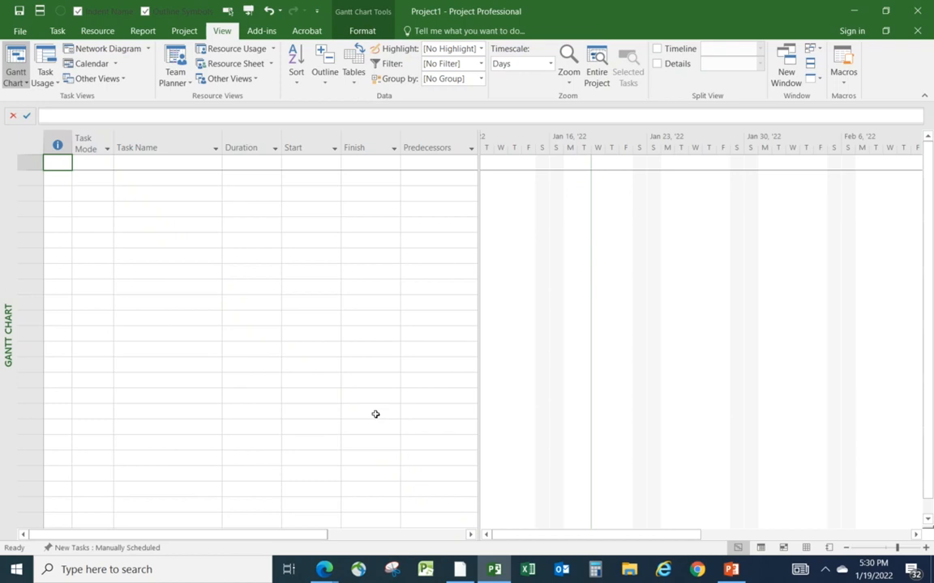
{"action": "left_click", "coordinate": [98, 550]}
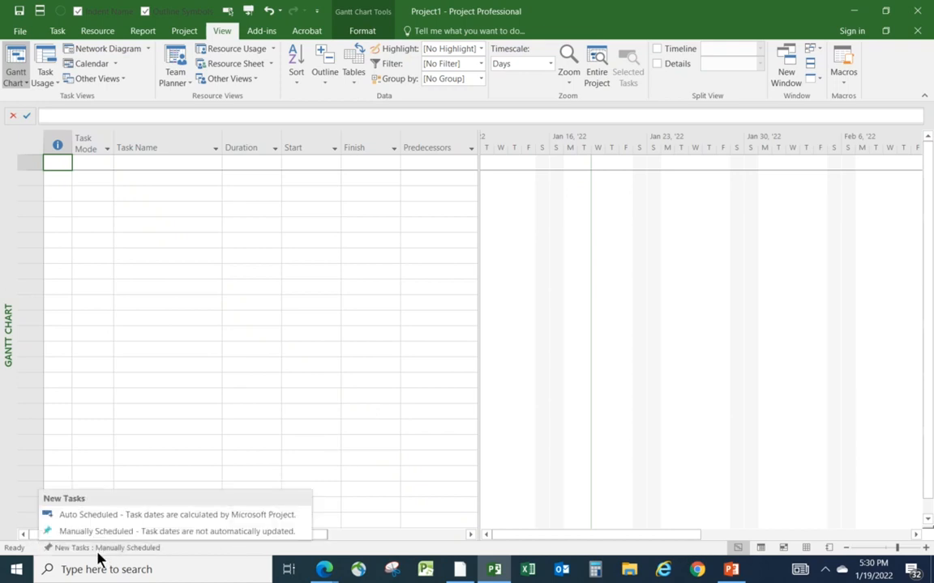
{"action": "left_click", "coordinate": [111, 517]}
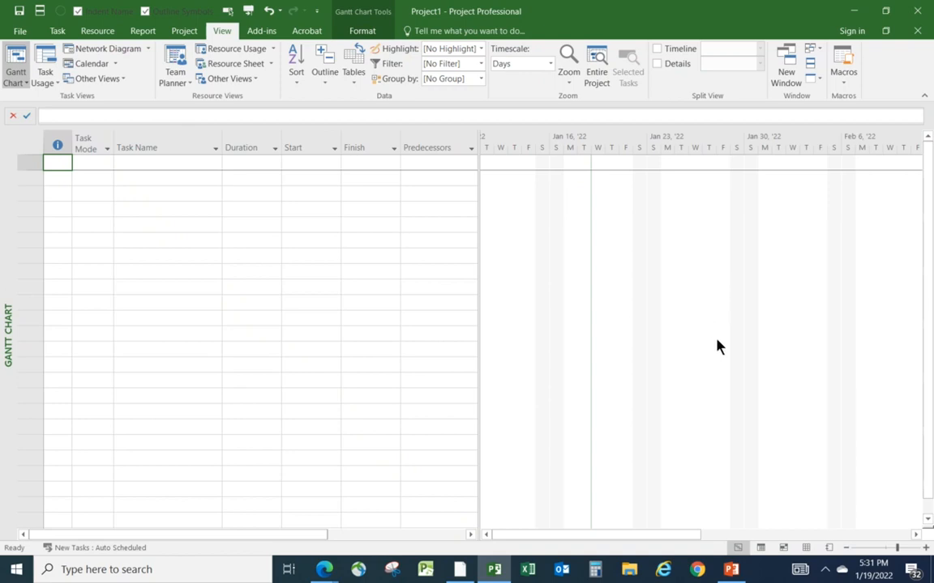
Step: Add a task named "Code SW" in the first row with a duration of 5 days
{"action": "left_click", "coordinate": [172, 165]}
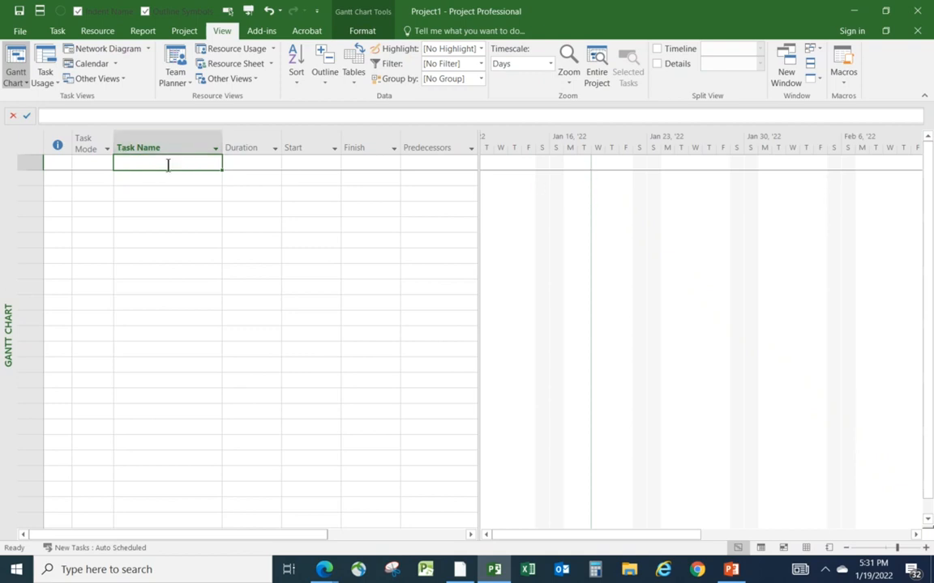
{"action": "type", "text": "Code SW"}
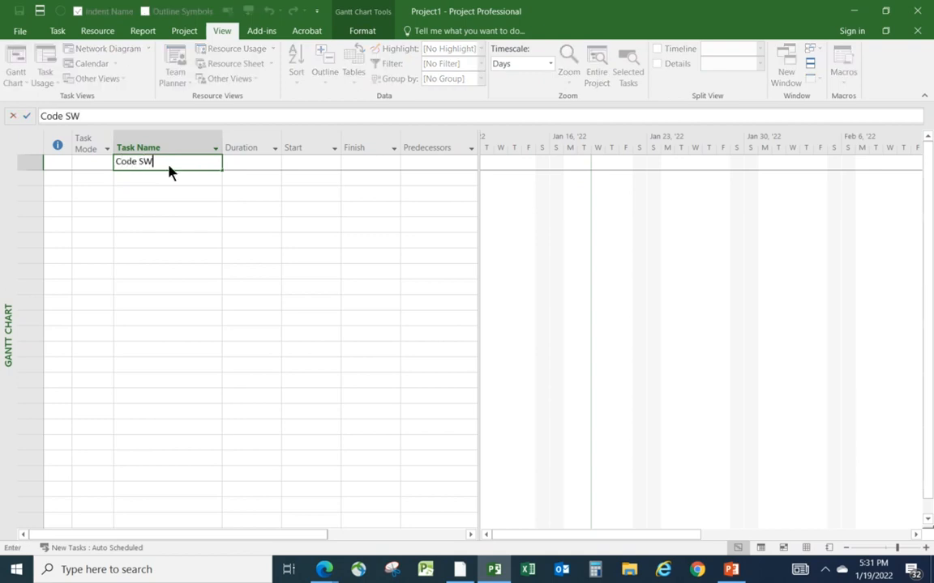
{"action": "left_click", "coordinate": [240, 162]}
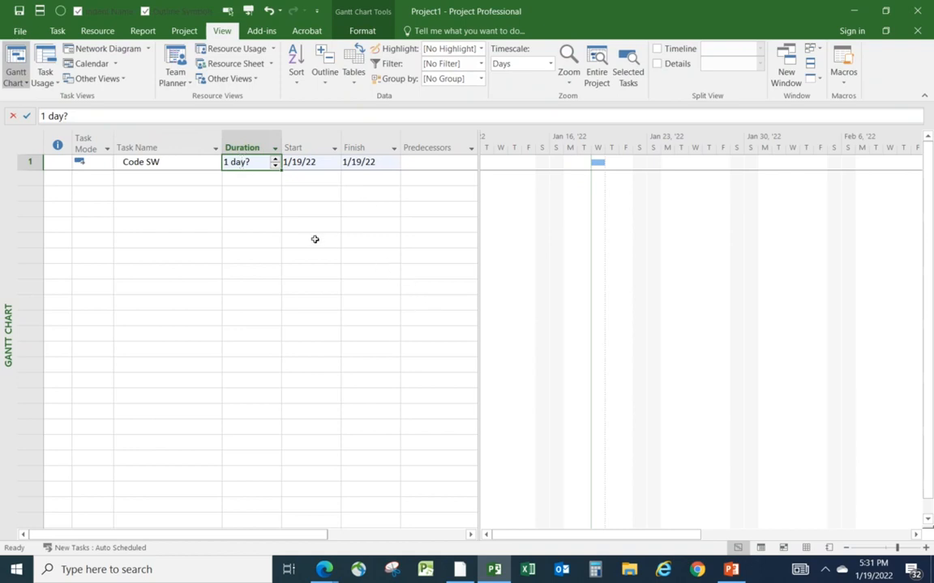
{"action": "type", "text": "5"}
{"action": "key", "text": "Return"}
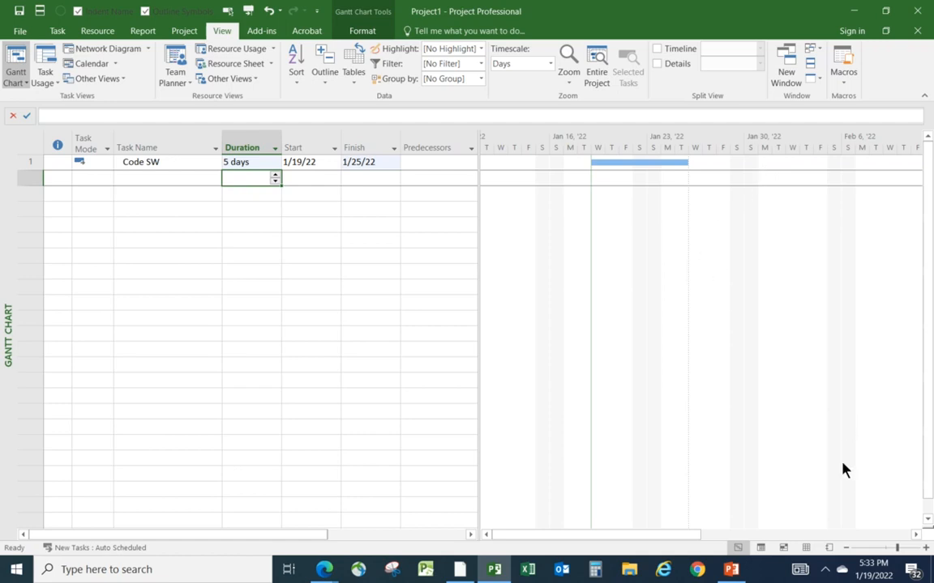
Step: Set the Code SW task's duration to 15 days
{"action": "left_click", "coordinate": [263, 163]}
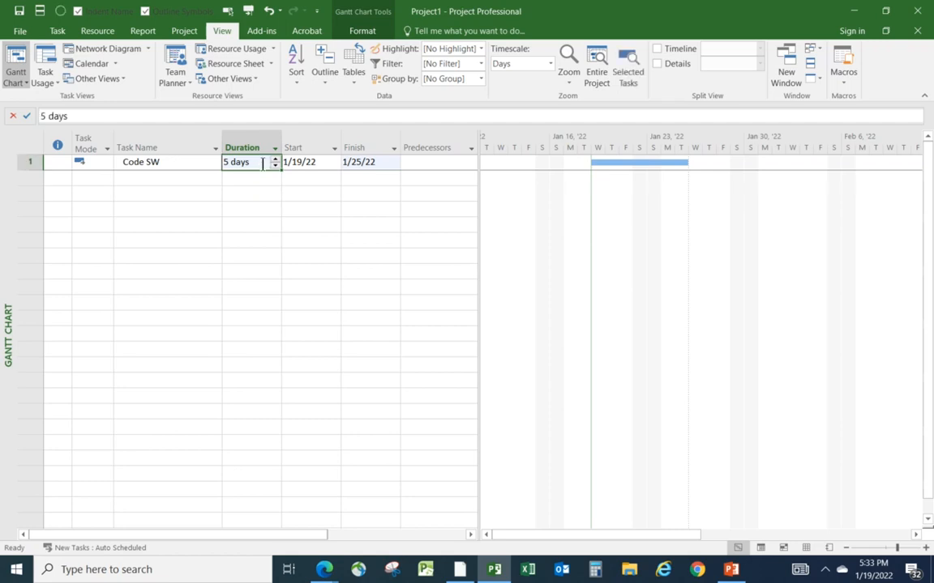
{"action": "type", "text": "15"}
{"action": "left_click", "coordinate": [295, 270]}
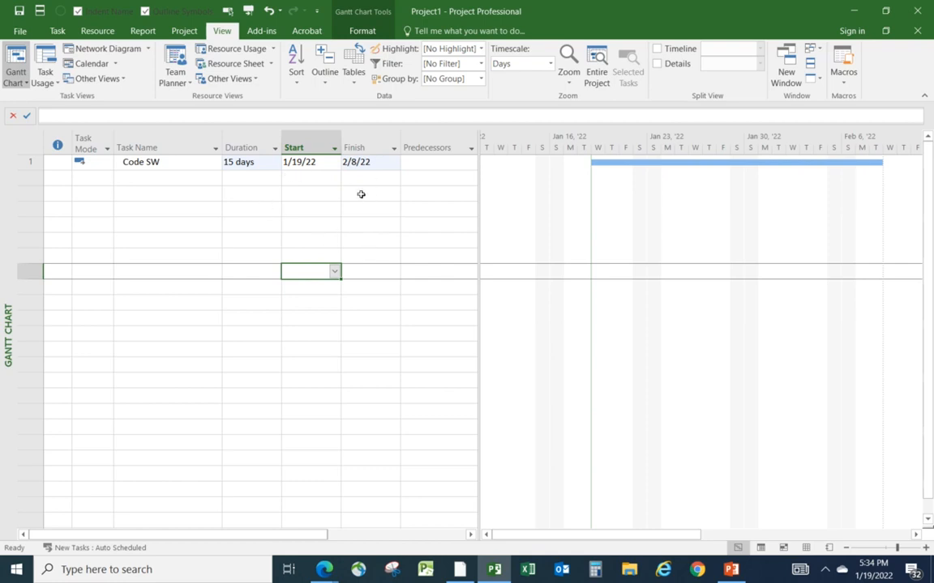
Step: Examine the Standard calendar's working times for several weekdays and weekend days in January 2022
{"action": "left_click", "coordinate": [183, 34]}
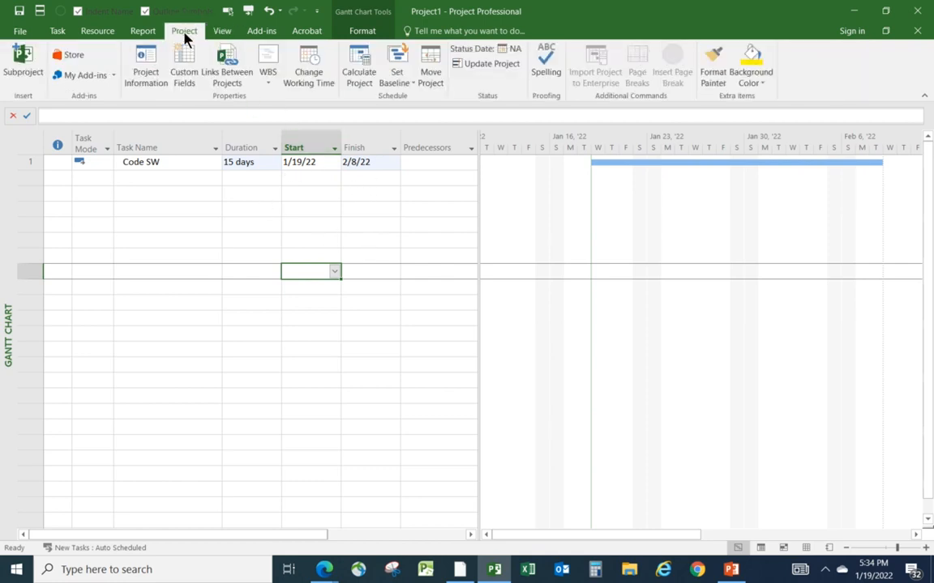
{"action": "left_click", "coordinate": [312, 81]}
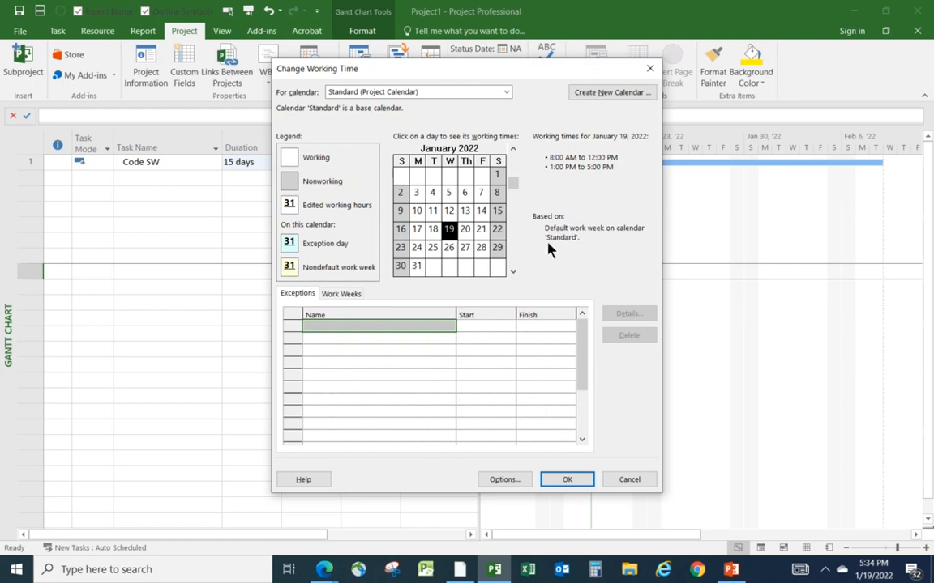
{"action": "left_click", "coordinate": [401, 193]}
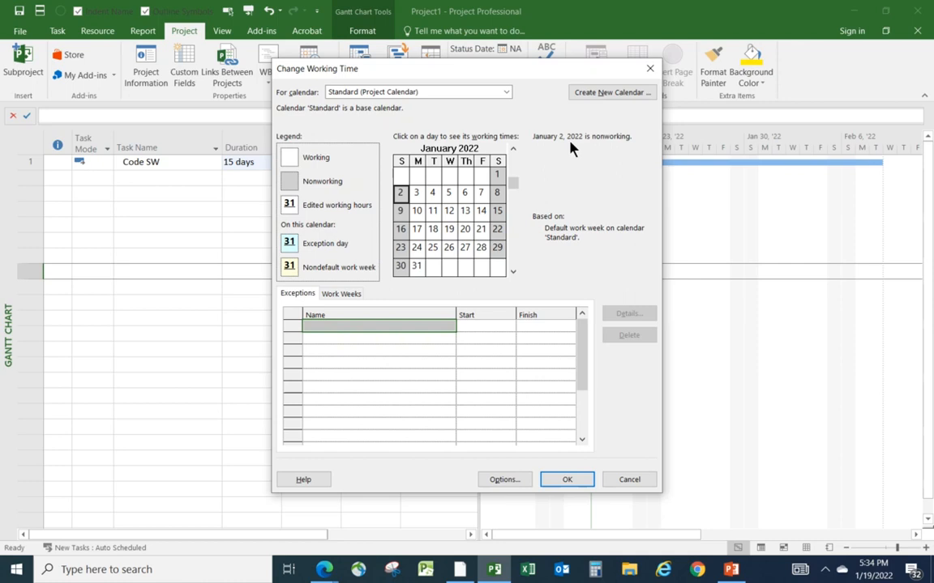
{"action": "left_click", "coordinate": [496, 212]}
{"action": "left_click", "coordinate": [419, 213]}
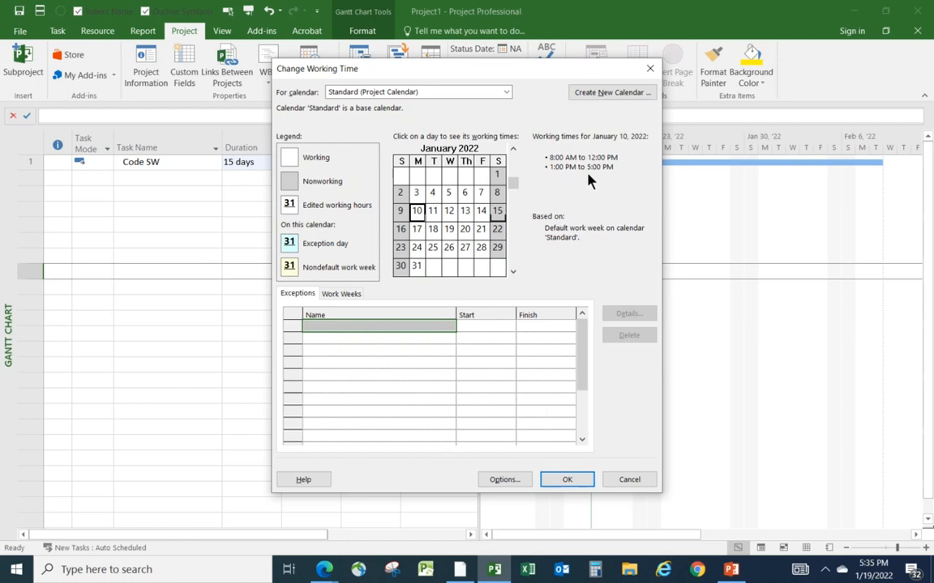
{"action": "left_click", "coordinate": [418, 231]}
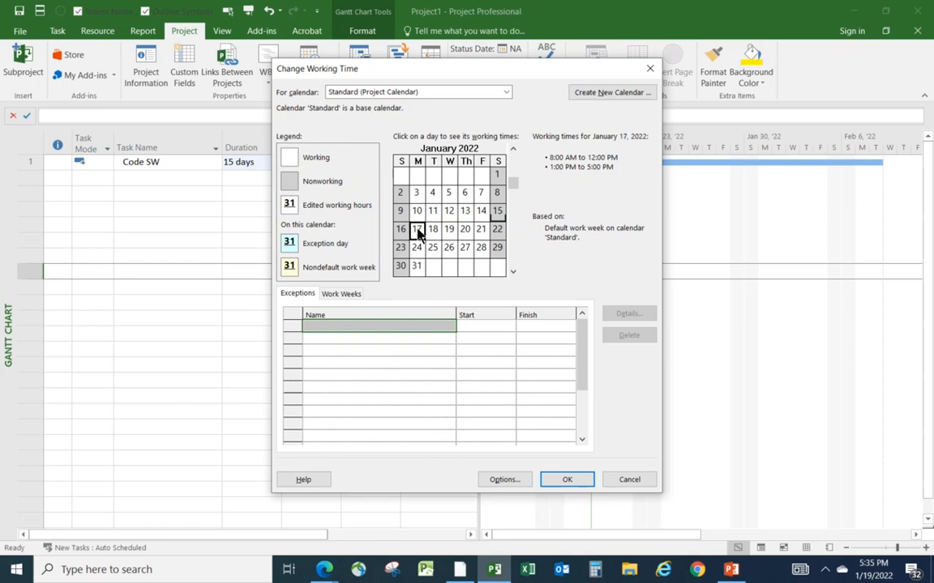
{"action": "left_click", "coordinate": [468, 230]}
Step: Add an exception named "Late January Holiday" on January 31, 2022 to the Standard project calendar
{"action": "left_click", "coordinate": [418, 267]}
{"action": "left_click", "coordinate": [326, 325]}
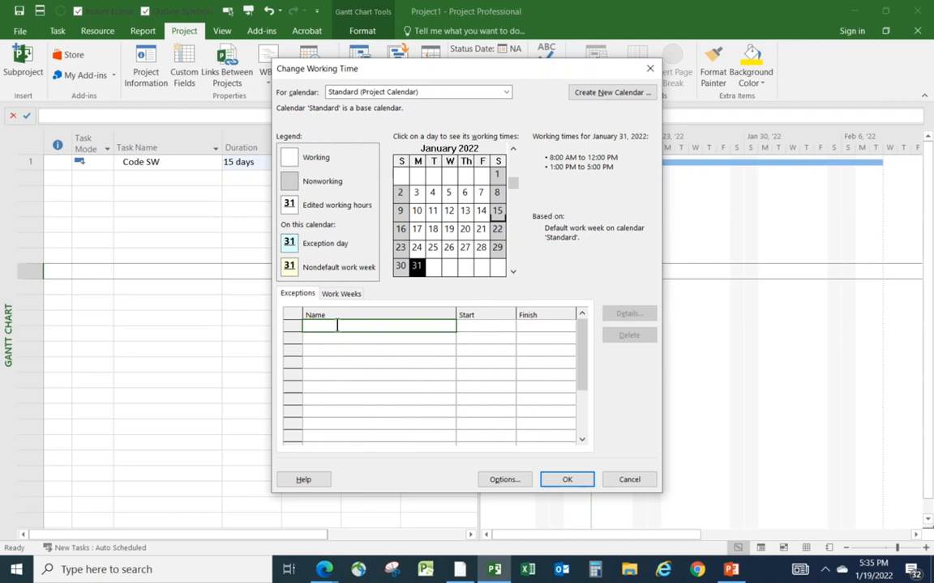
{"action": "type", "text": "Late January Holiday"}
{"action": "left_click_drag", "start_coordinate": [475, 71], "coordinate": [327, 78]}
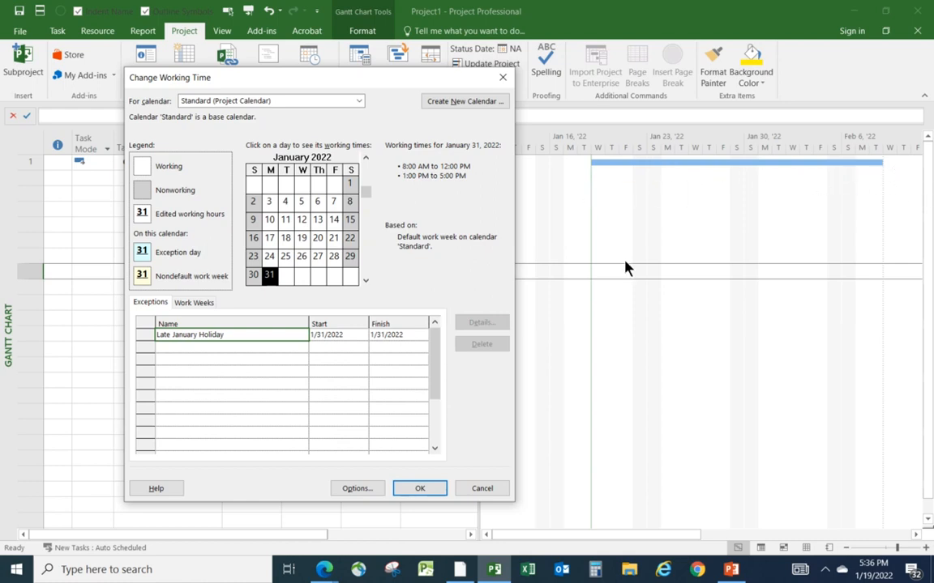
{"action": "left_click", "coordinate": [419, 490]}
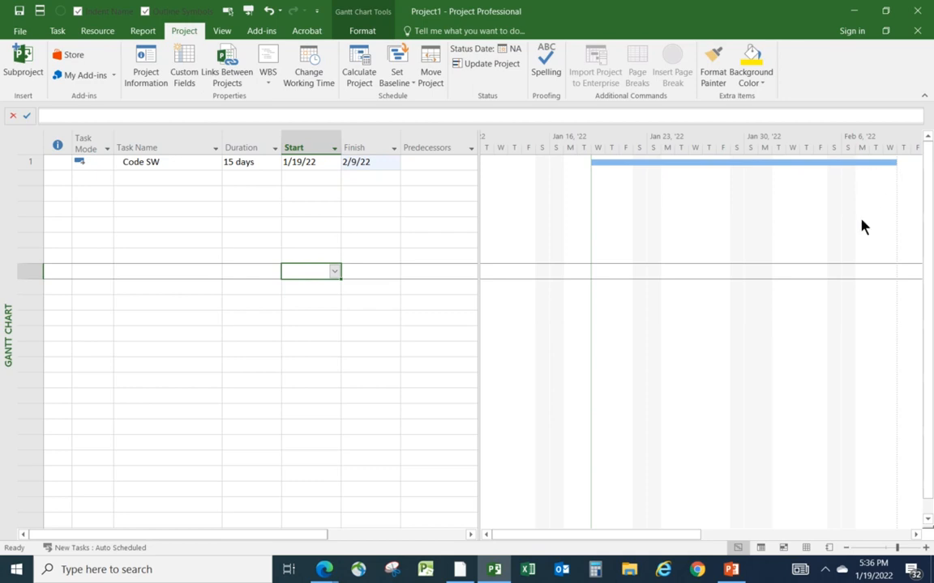
Step: Examine the Night Shift calendar's working times for a weekday, a Saturday and a Sunday, and return to the Standard calendar before closing the working time settings
{"action": "left_click", "coordinate": [316, 79]}
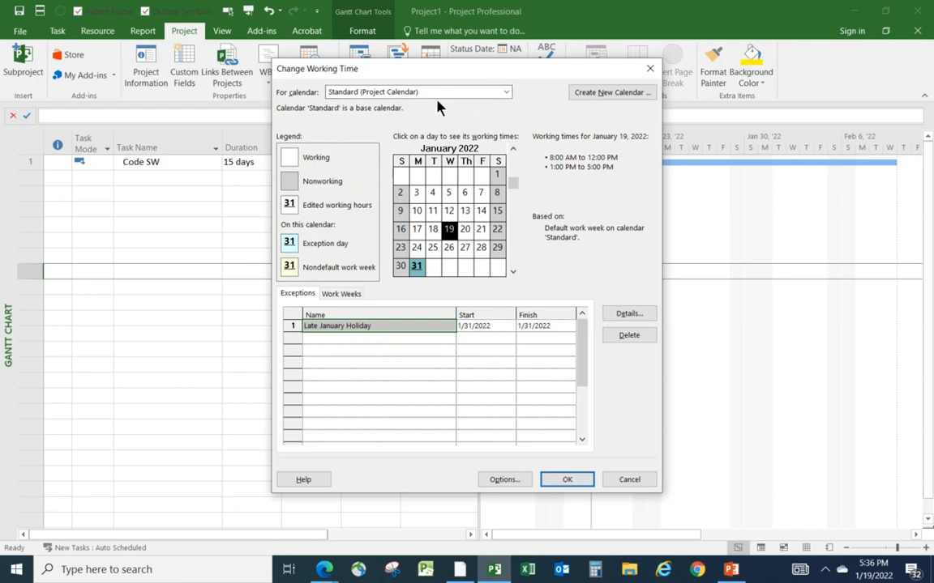
{"action": "left_click", "coordinate": [507, 96]}
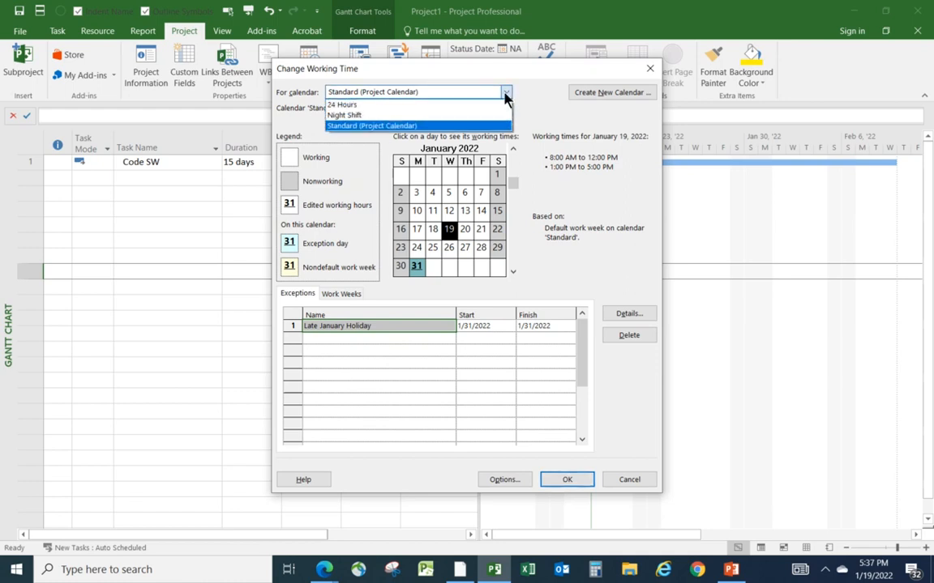
{"action": "left_click", "coordinate": [389, 115]}
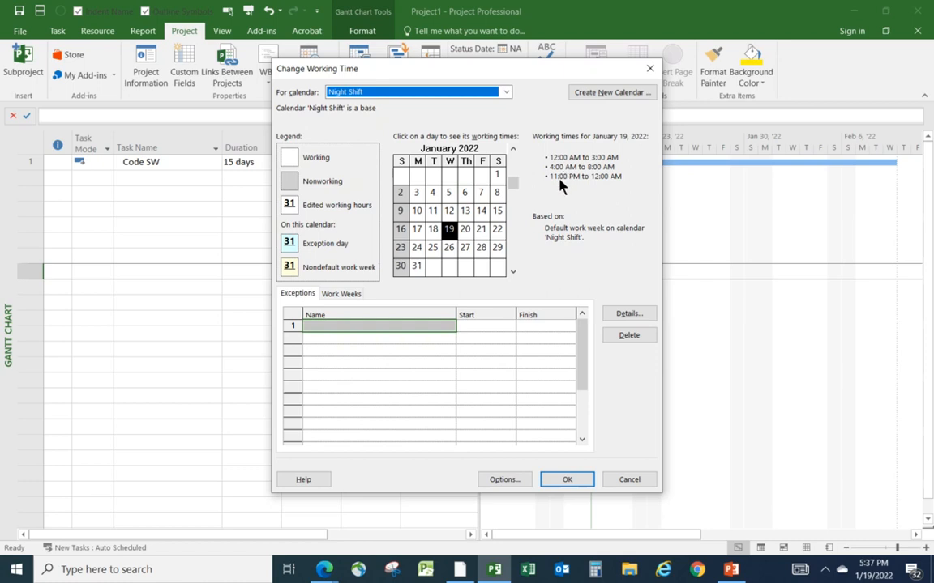
{"action": "left_click", "coordinate": [498, 230]}
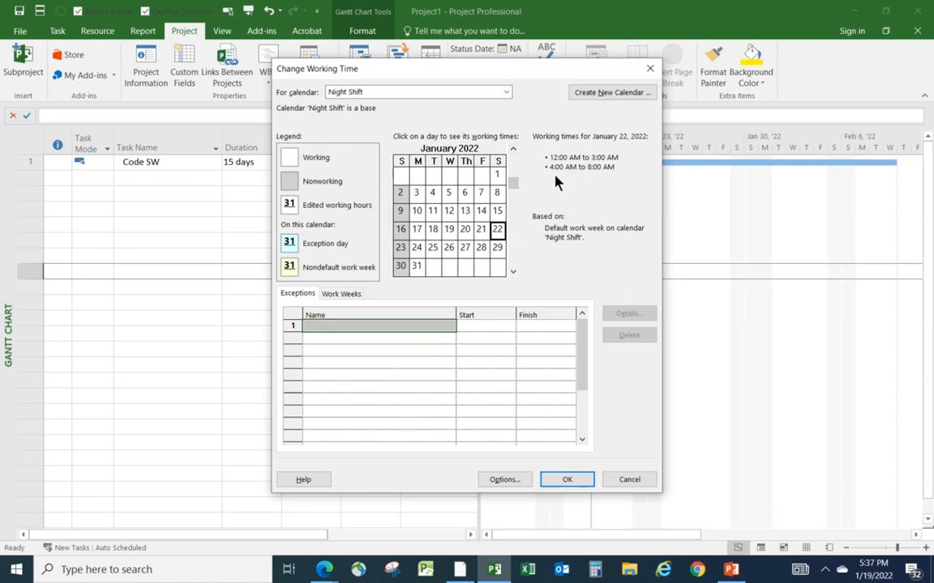
{"action": "left_click", "coordinate": [401, 195]}
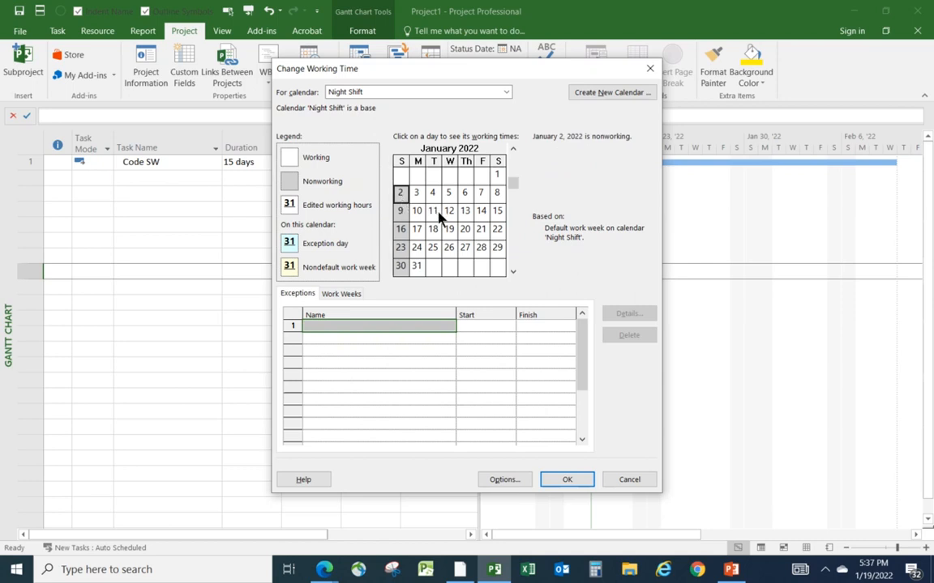
{"action": "left_click", "coordinate": [506, 91]}
{"action": "left_click", "coordinate": [427, 117]}
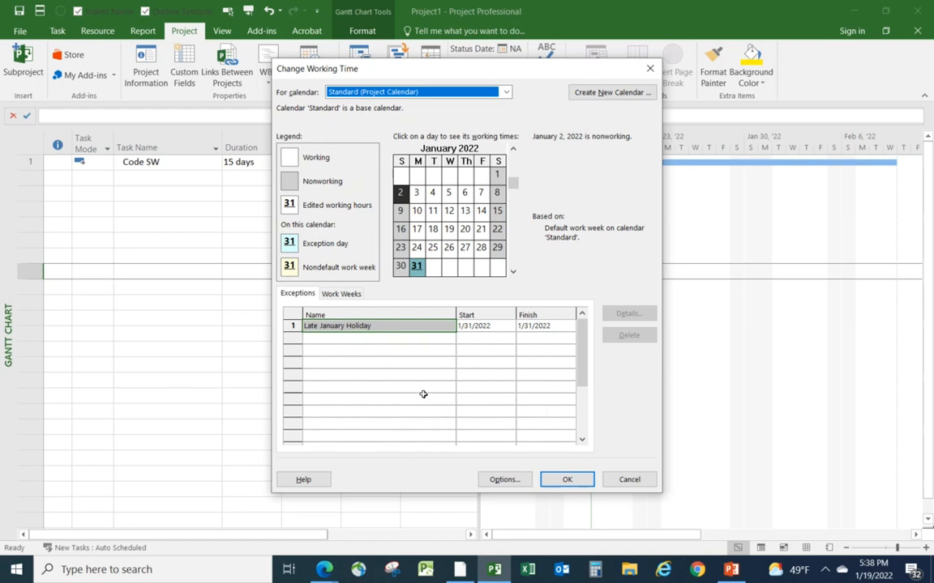
{"action": "left_click_drag", "start_coordinate": [507, 74], "coordinate": [349, 95]}
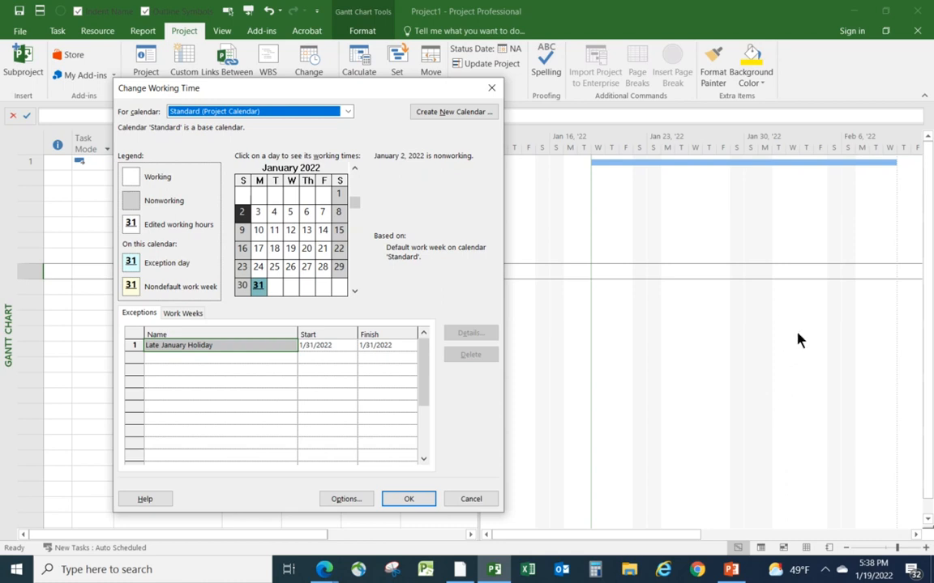
{"action": "left_click", "coordinate": [492, 89]}
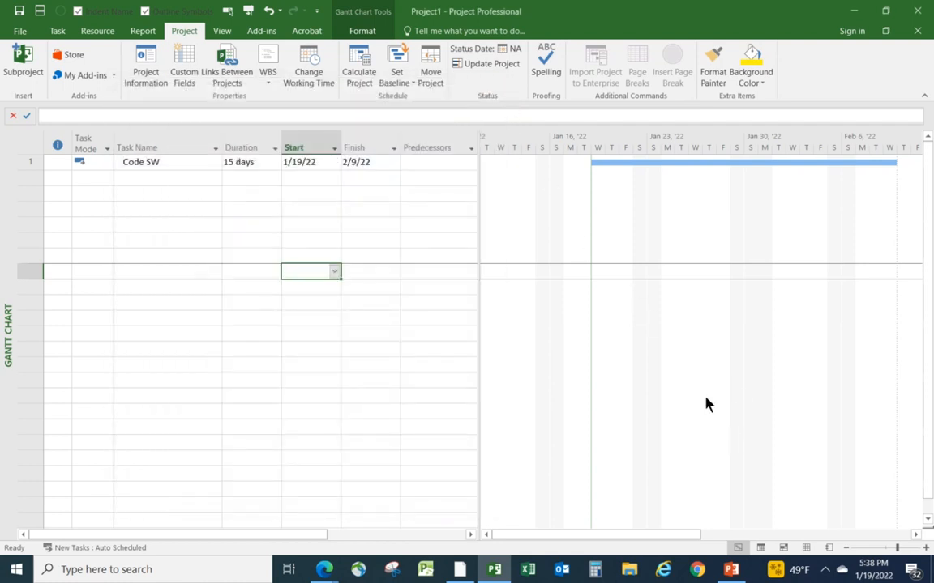
Step: Set the Gantt chart's nonworking-time shading to follow the Night Shift calendar
{"action": "right_click", "coordinate": [690, 239]}
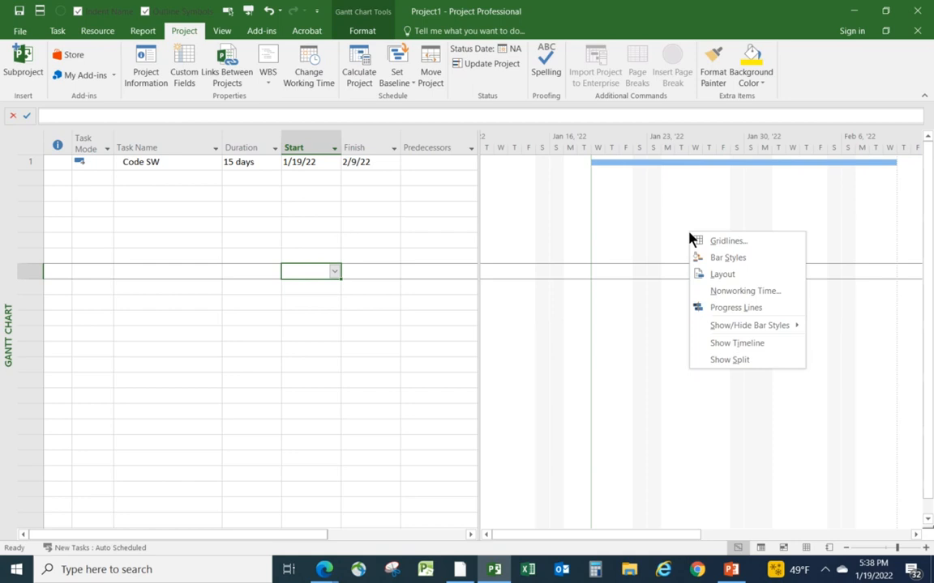
{"action": "left_click", "coordinate": [732, 293]}
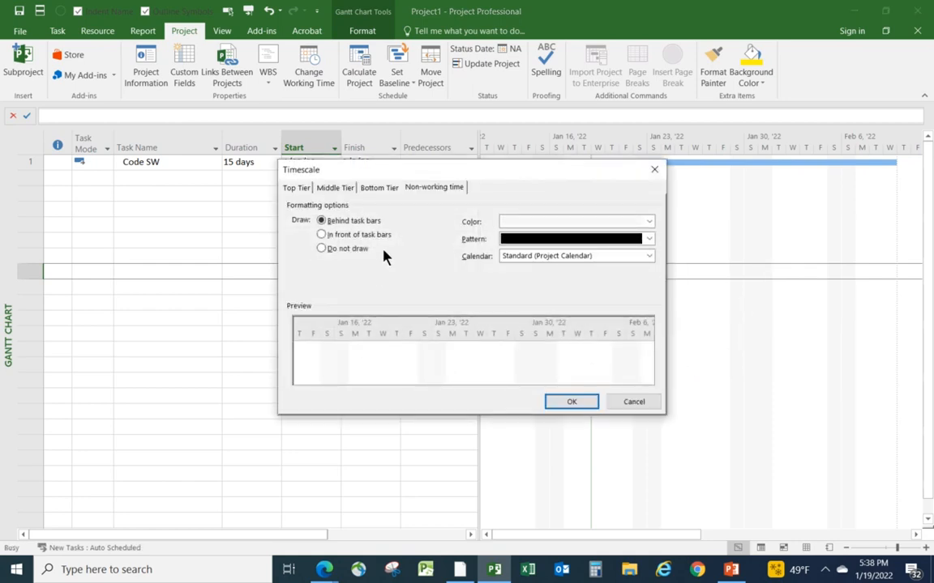
{"action": "left_click_drag", "start_coordinate": [517, 175], "coordinate": [474, 223]}
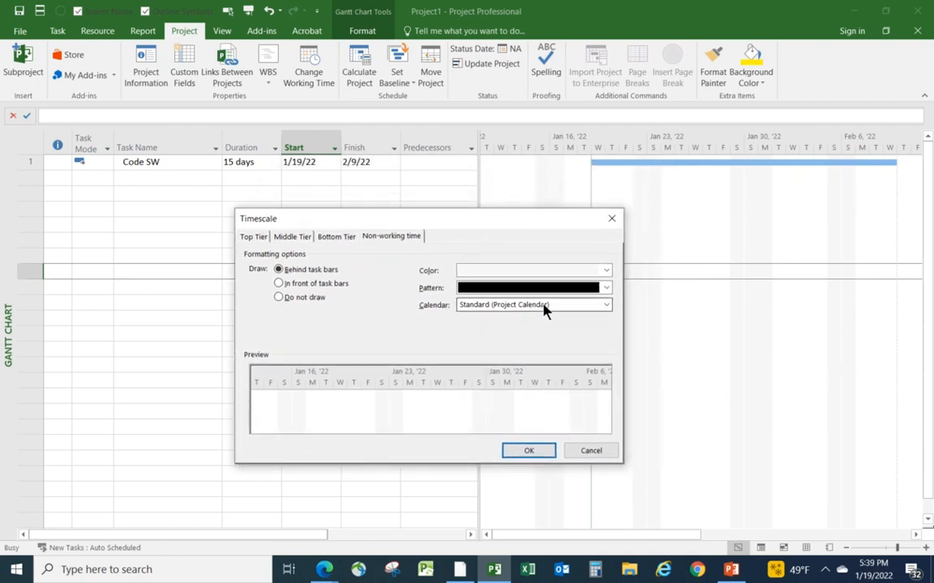
{"action": "left_click", "coordinate": [608, 306]}
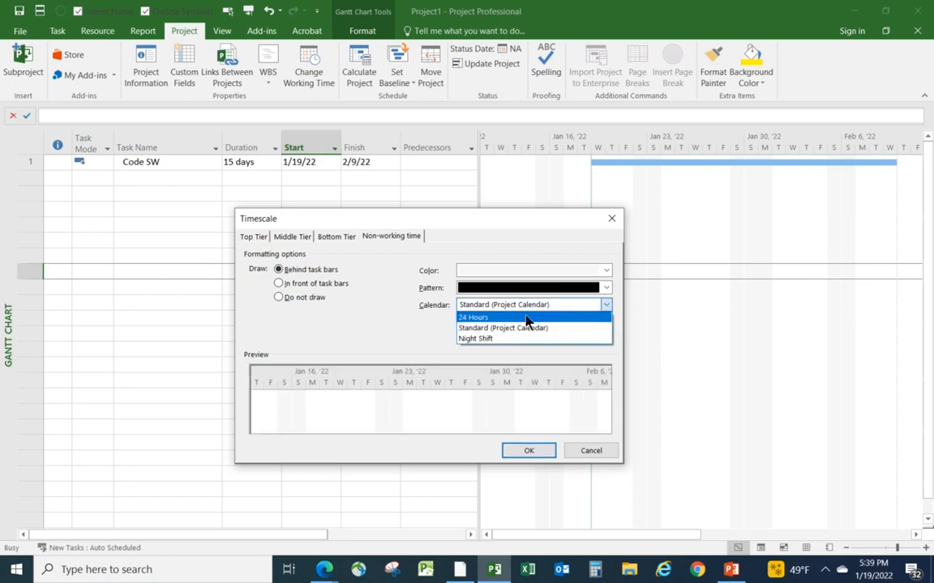
{"action": "left_click", "coordinate": [528, 340]}
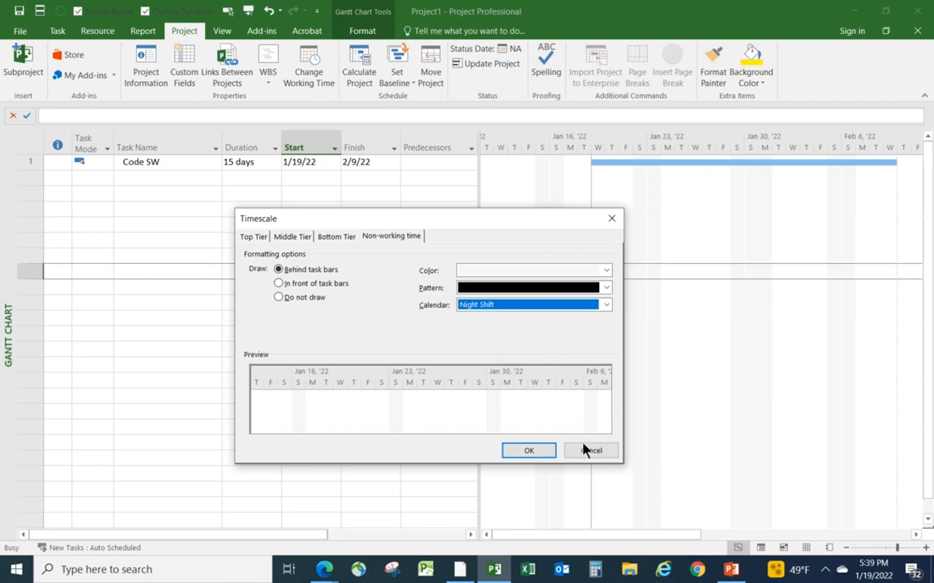
{"action": "left_click", "coordinate": [529, 451]}
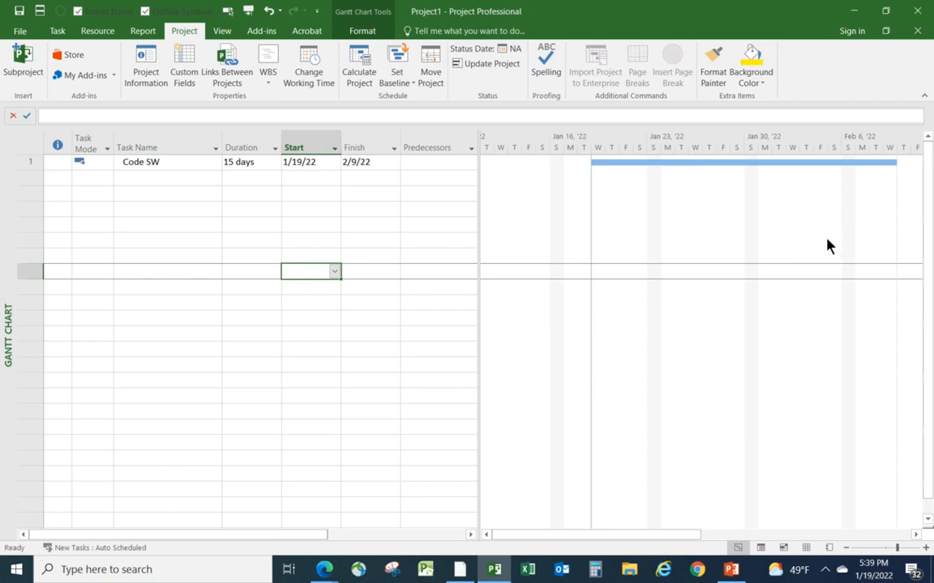
Step: Set the Gantt chart's nonworking-time shading to follow the Standard (Project Calendar) calendar
{"action": "right_click", "coordinate": [696, 237]}
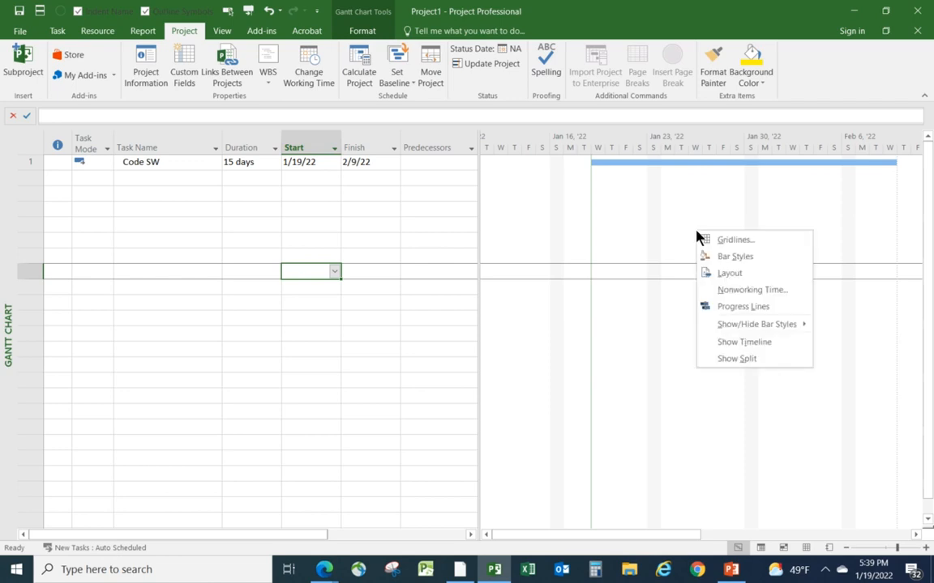
{"action": "left_click", "coordinate": [737, 294]}
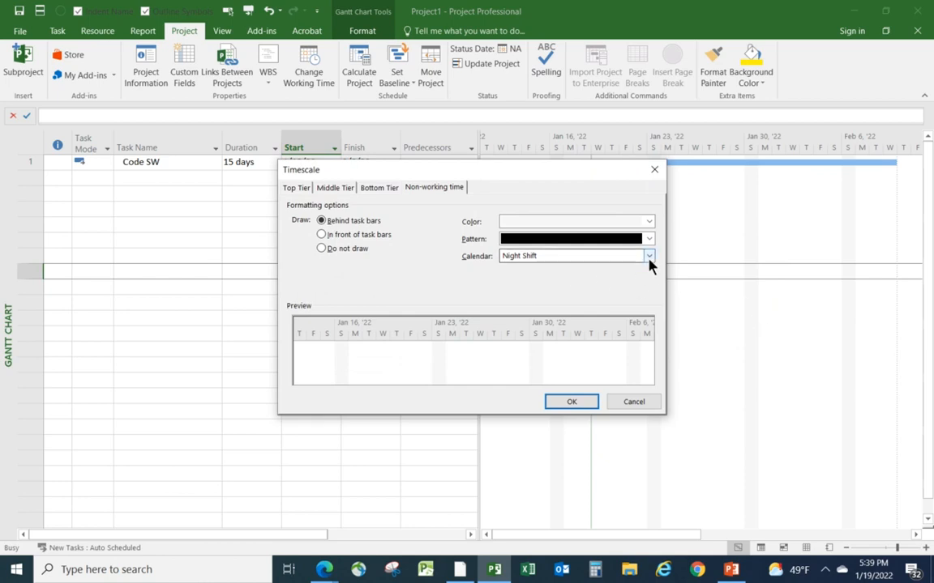
{"action": "left_click", "coordinate": [649, 256]}
{"action": "left_click", "coordinate": [581, 280]}
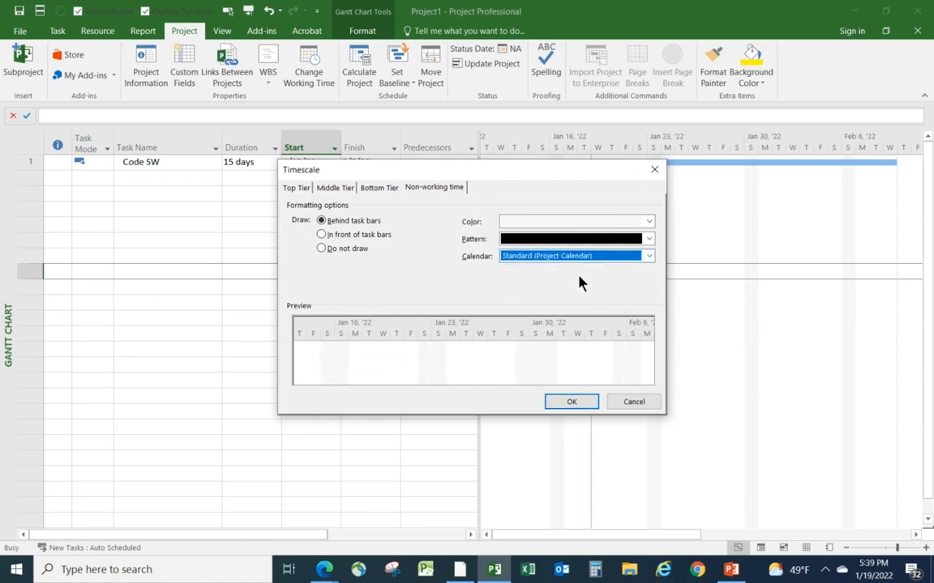
{"action": "left_click", "coordinate": [566, 405]}
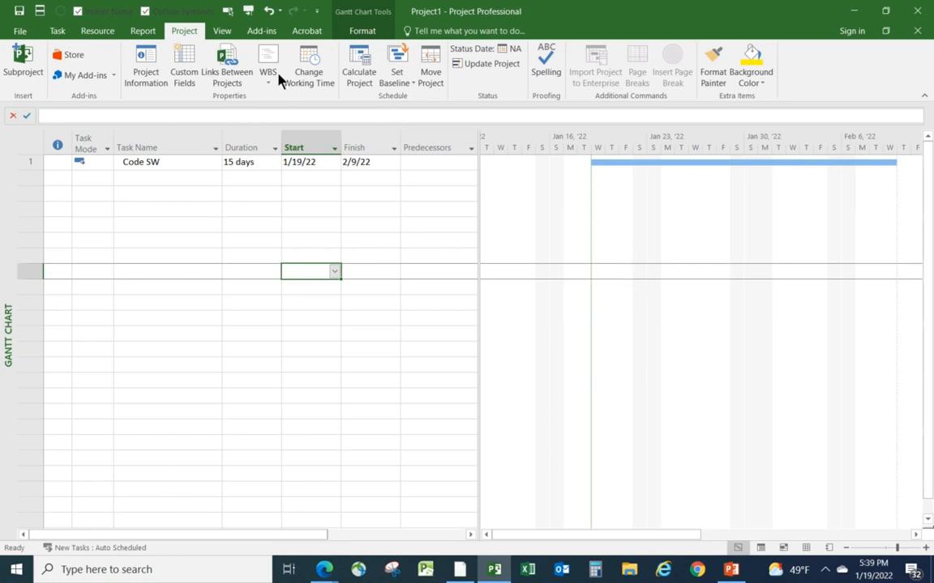
Step: Examine which calendar is assigned in the project information and review the Standard calendar's exceptions, leaving both unchanged
{"action": "left_click", "coordinate": [145, 68]}
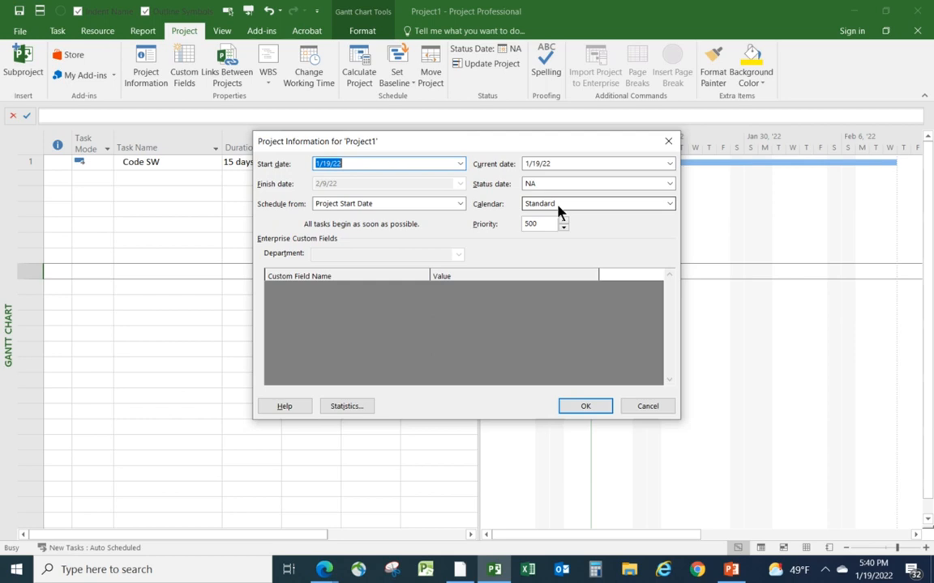
{"action": "left_click", "coordinate": [670, 204]}
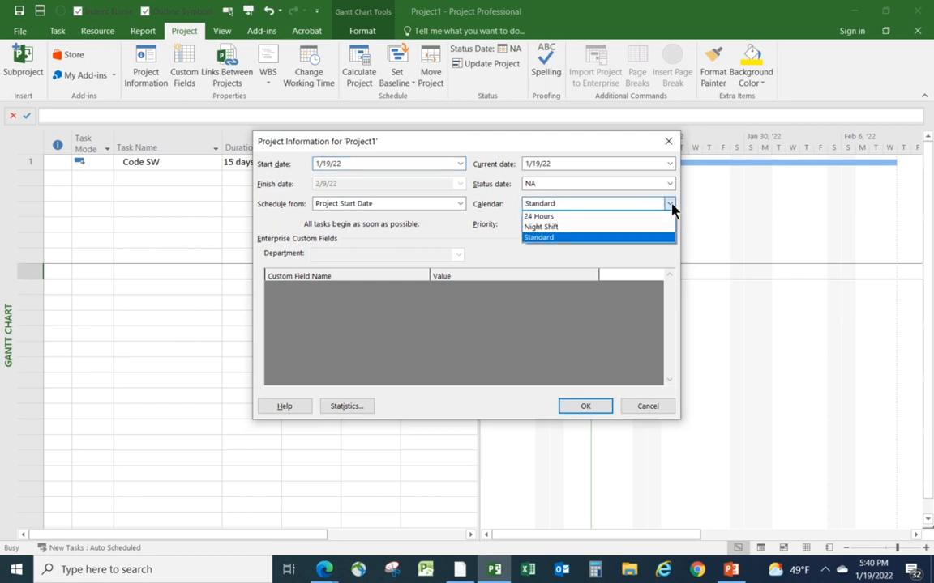
{"action": "left_click", "coordinate": [671, 206]}
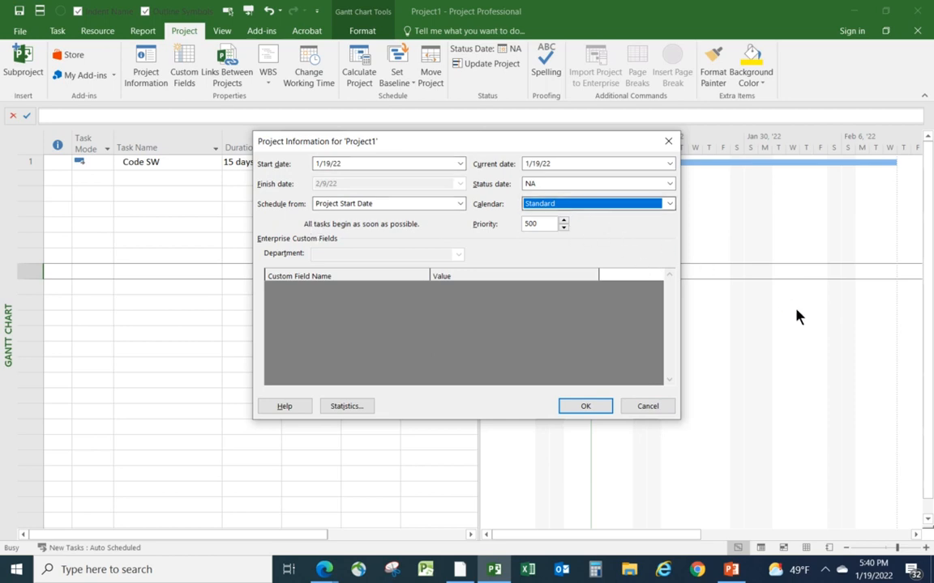
{"action": "left_click", "coordinate": [651, 408]}
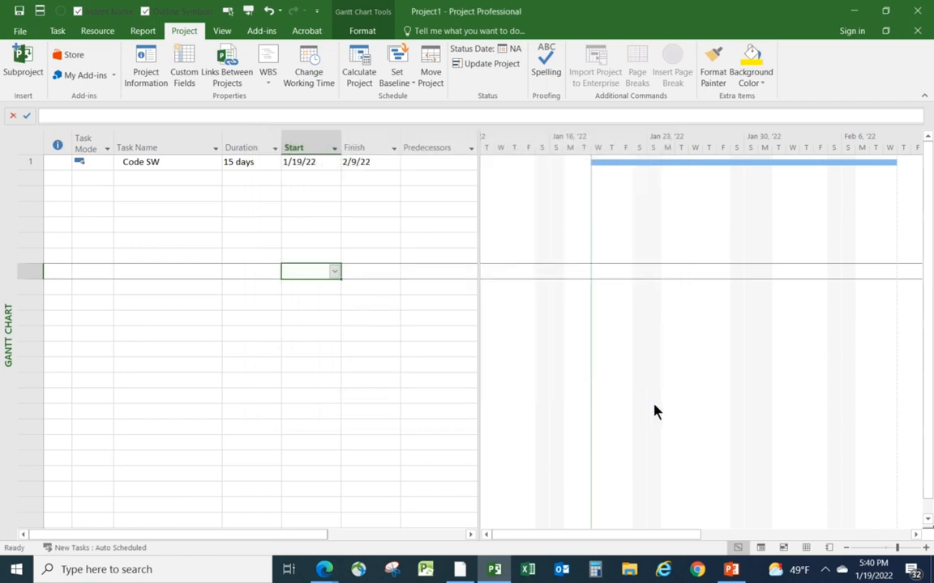
{"action": "left_click", "coordinate": [309, 72]}
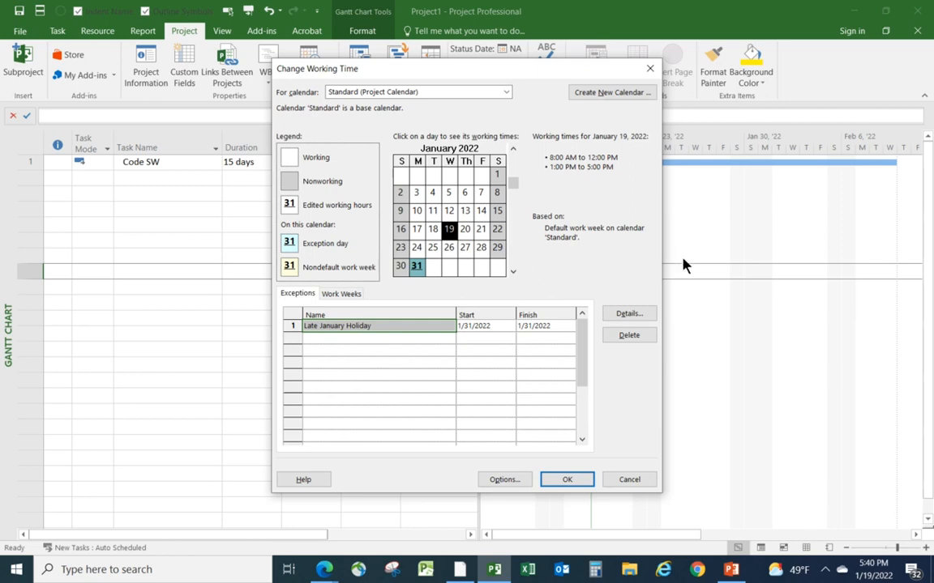
{"action": "left_click", "coordinate": [629, 481]}
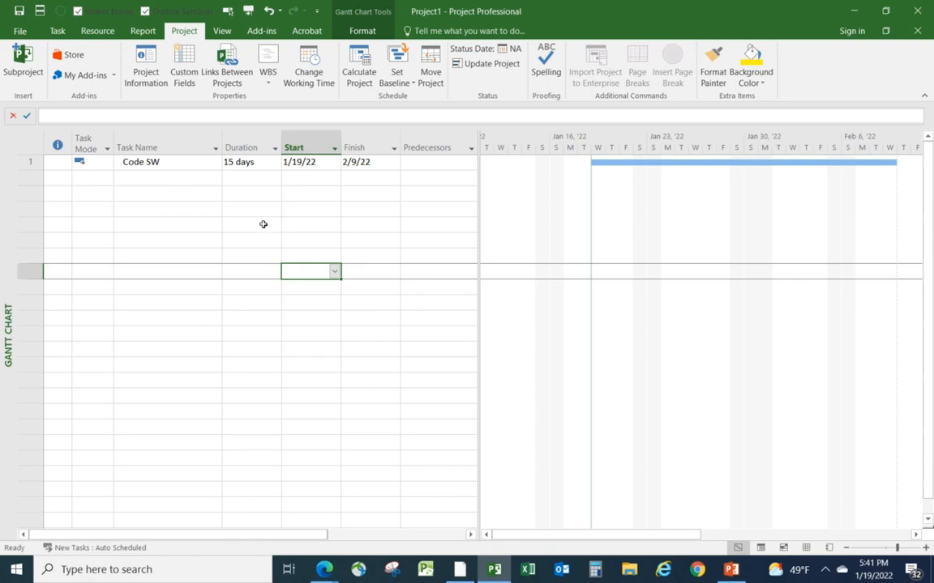
Step: Open the Resource Sheet view and add a new resource by entering the person's first name
{"action": "left_click", "coordinate": [89, 32]}
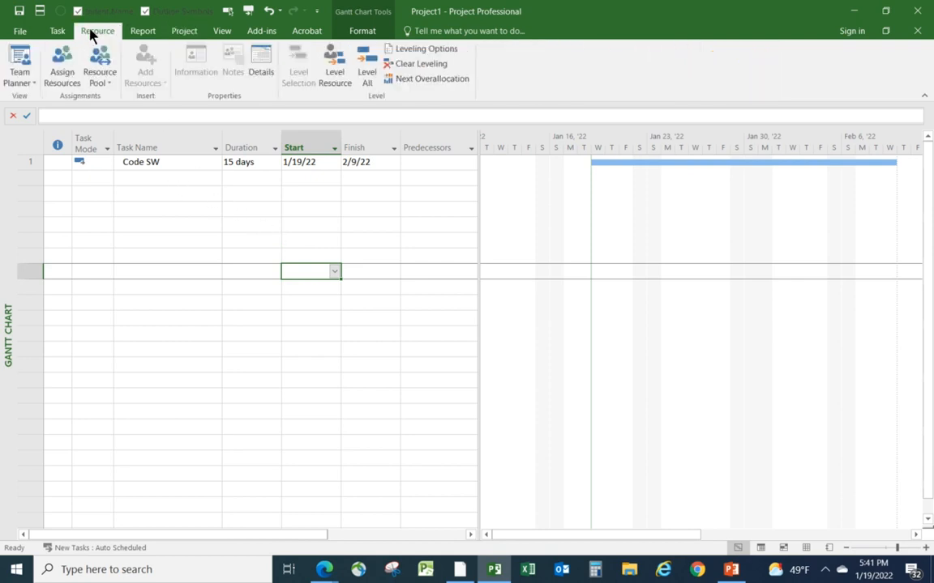
{"action": "left_click", "coordinate": [32, 83]}
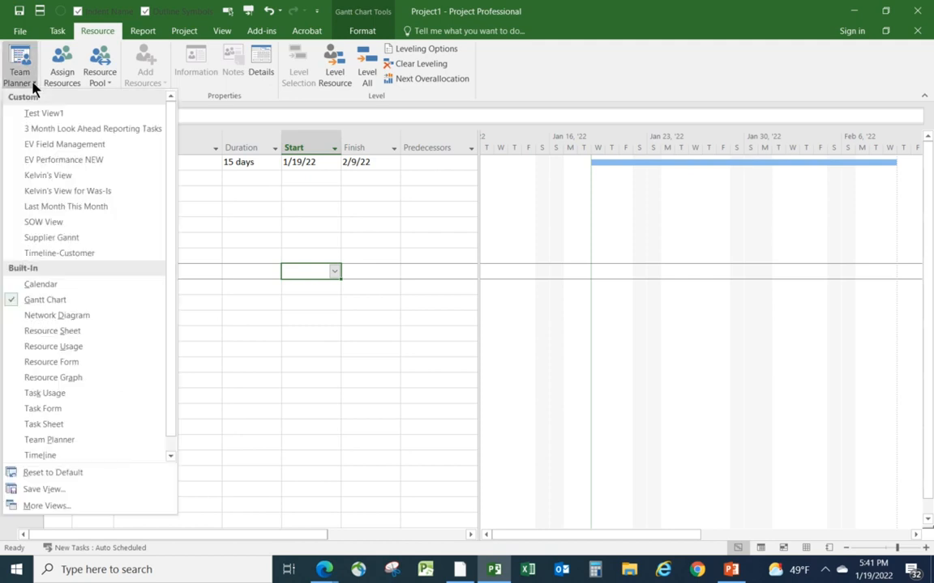
{"action": "left_click", "coordinate": [66, 333]}
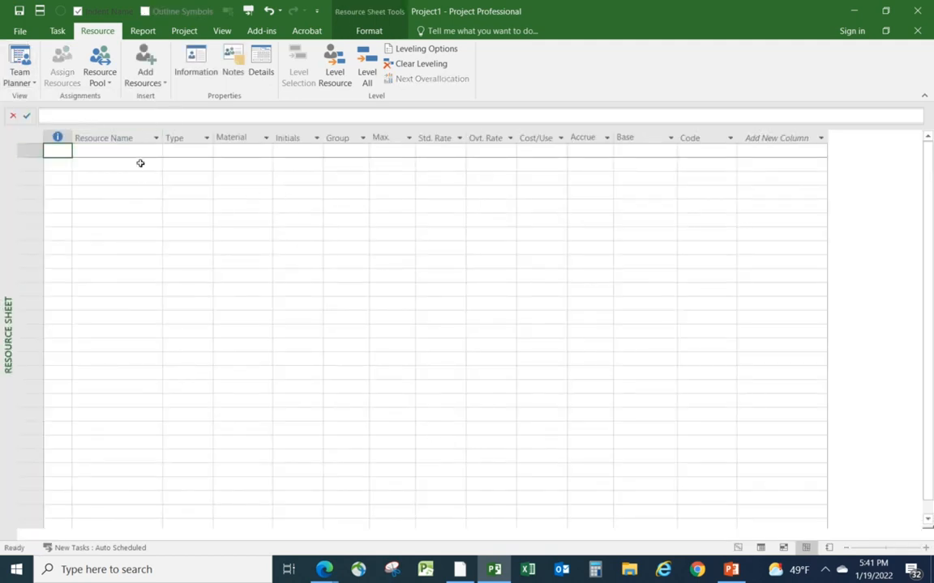
{"action": "left_click", "coordinate": [106, 153]}
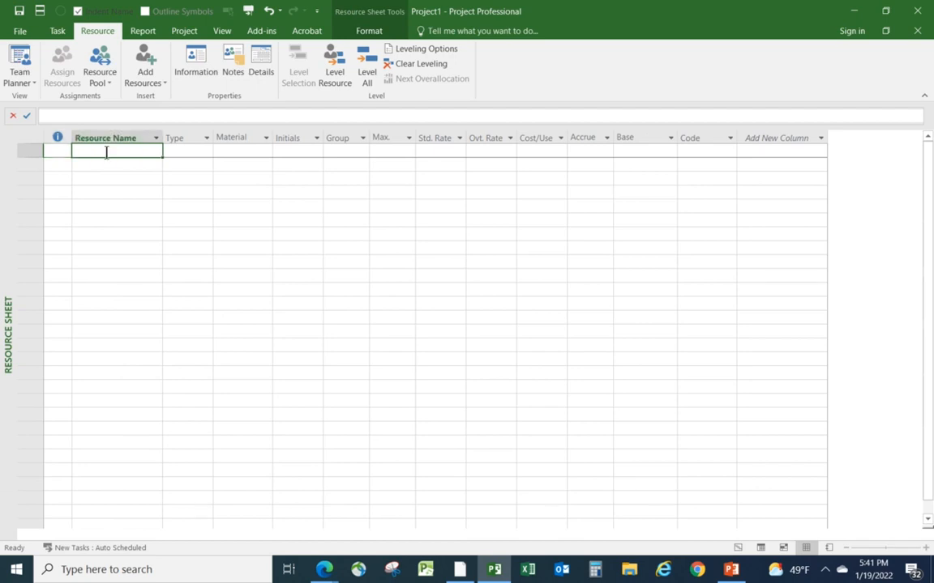
{"action": "type", "text": "Jill"}
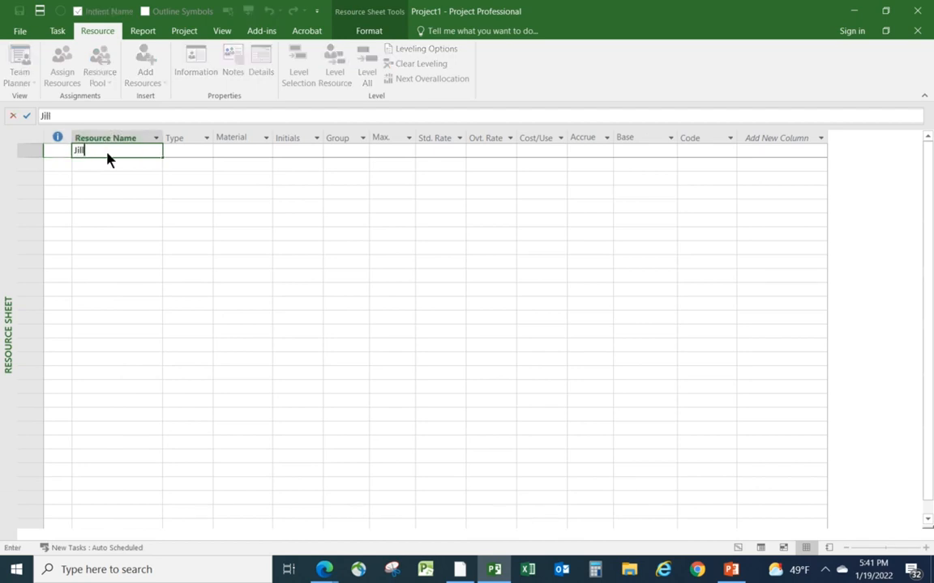
{"action": "left_click", "coordinate": [107, 303]}
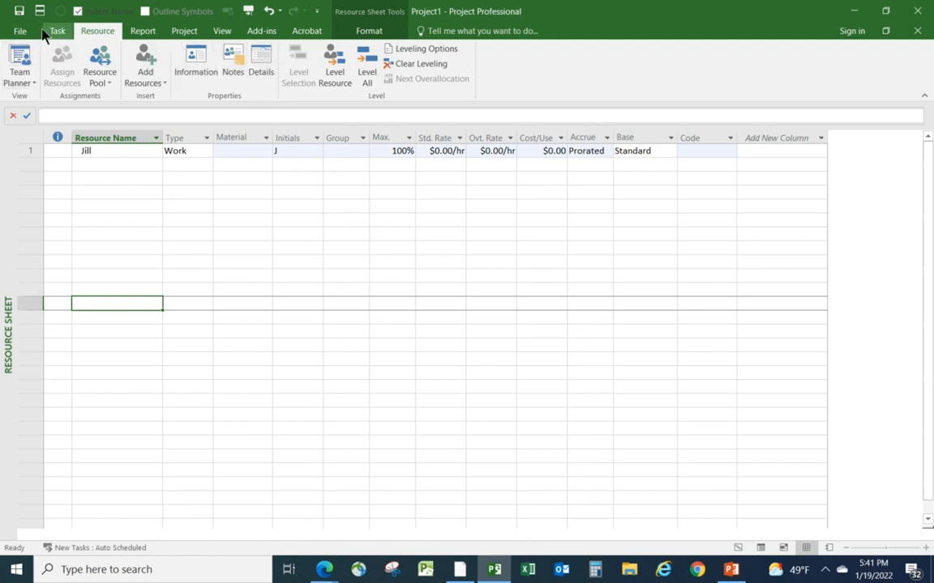
Step: Return to the Gantt Chart view and assign the new resource to the Code SW task
{"action": "left_click", "coordinate": [222, 32]}
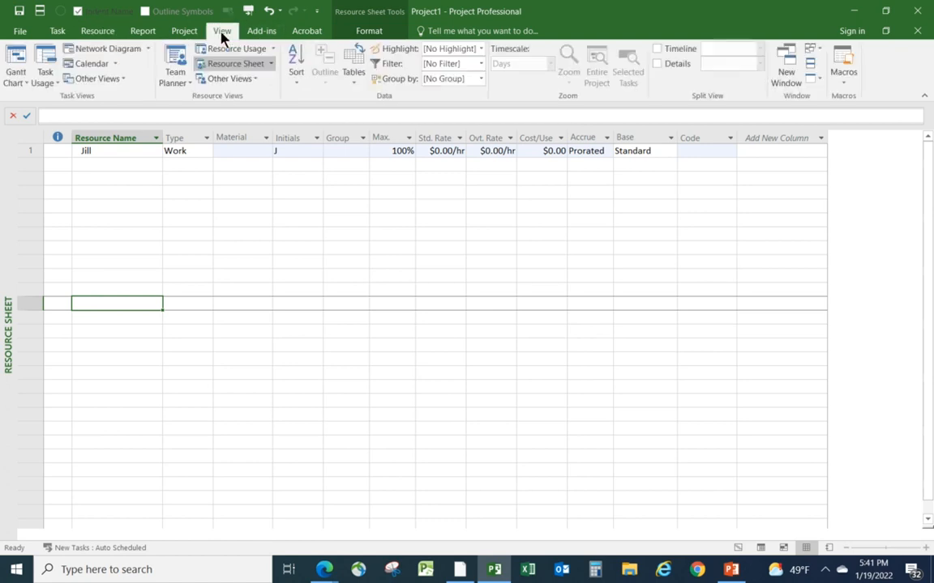
{"action": "left_click", "coordinate": [12, 56]}
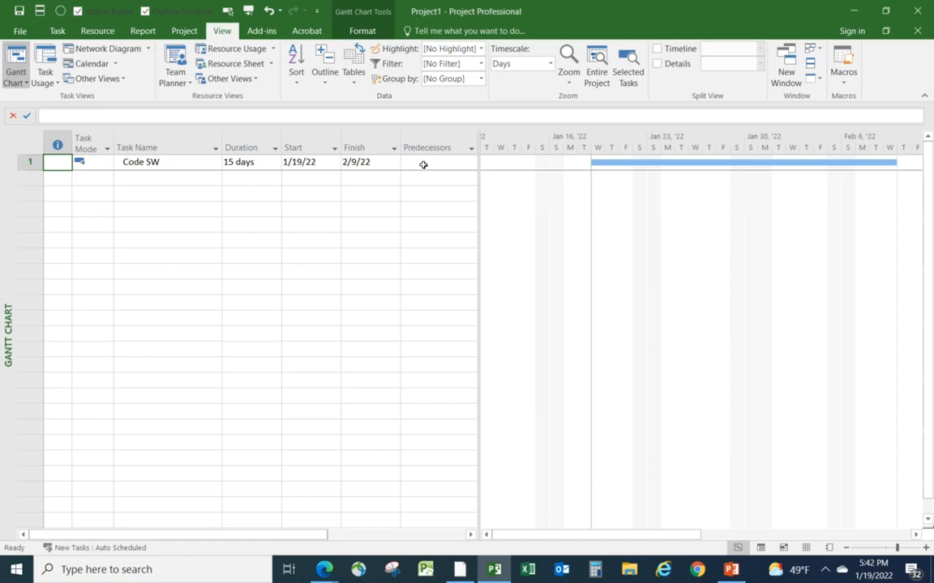
{"action": "right_click", "coordinate": [267, 163]}
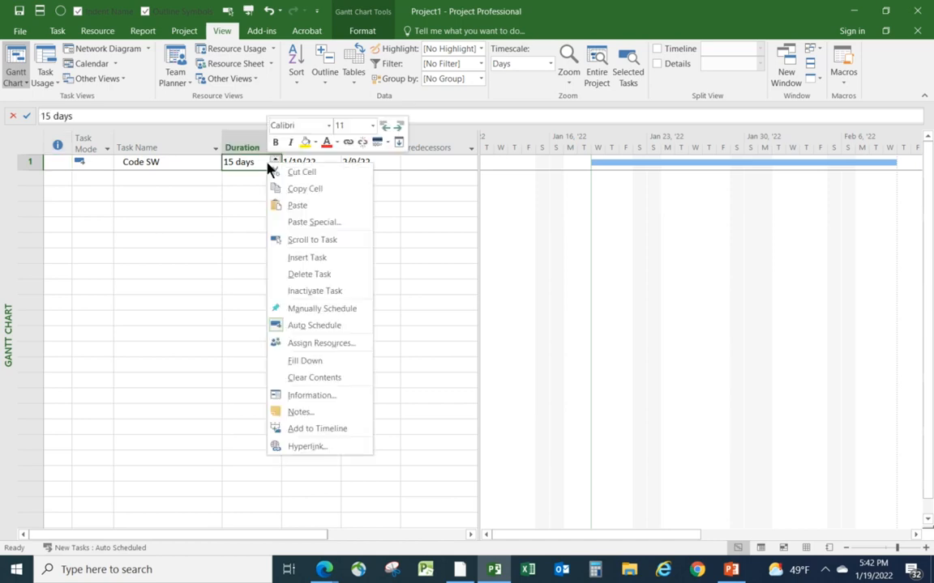
{"action": "left_click", "coordinate": [324, 350]}
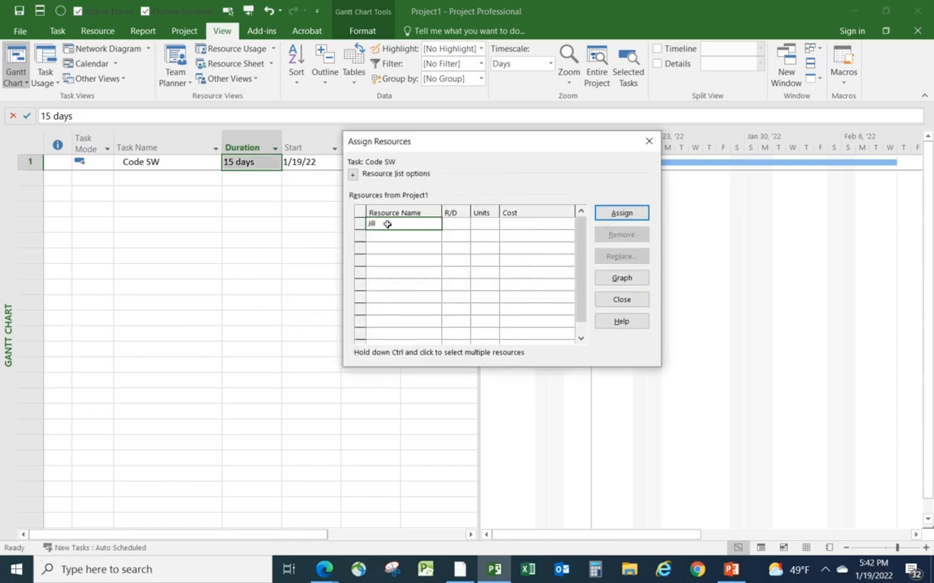
{"action": "left_click", "coordinate": [621, 214]}
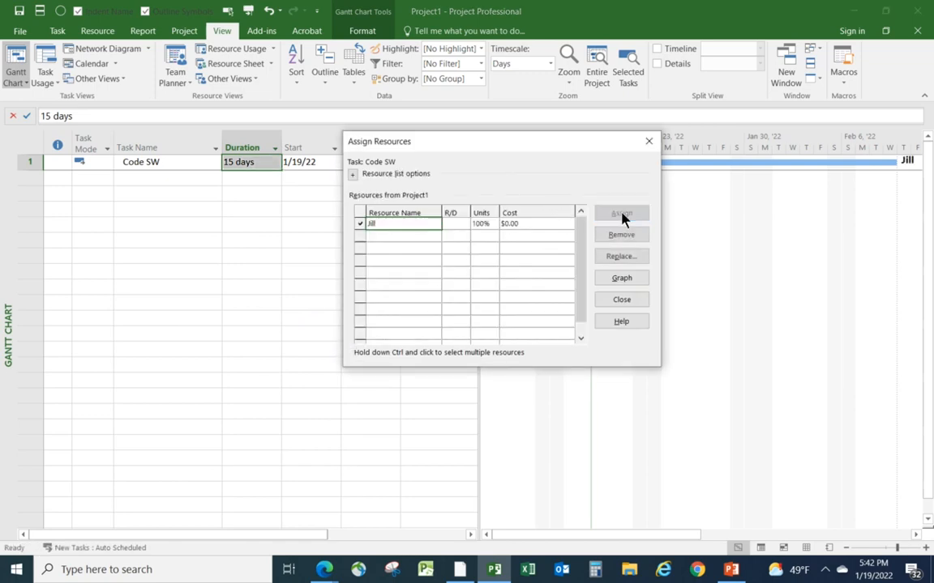
{"action": "left_click", "coordinate": [649, 141]}
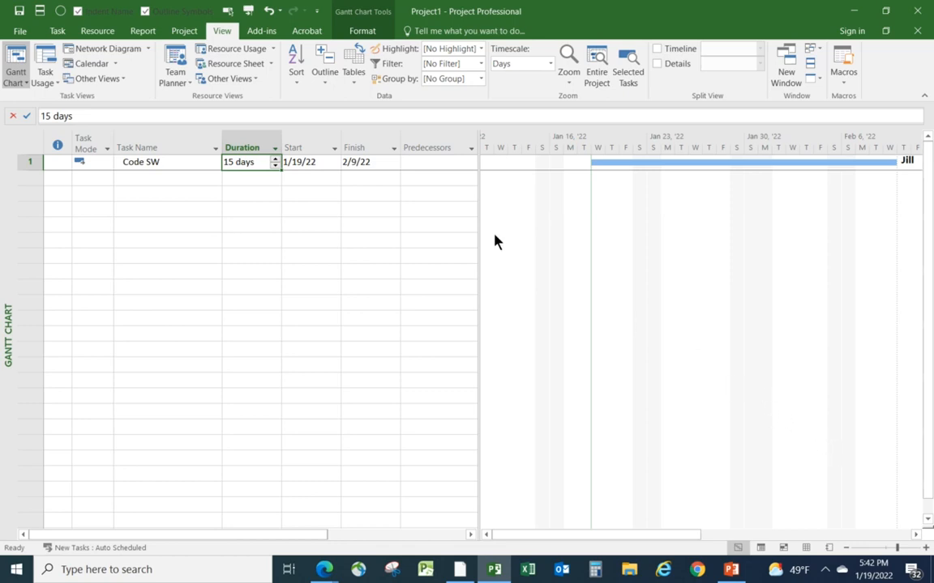
Step: Switch from the Gantt chart back to the Resource Sheet view
{"action": "left_click", "coordinate": [98, 32]}
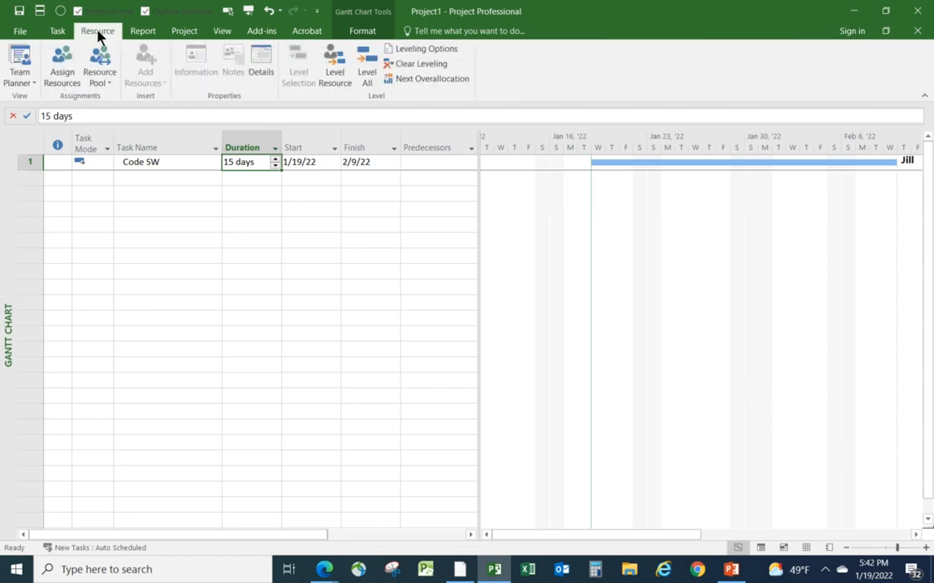
{"action": "left_click", "coordinate": [33, 82]}
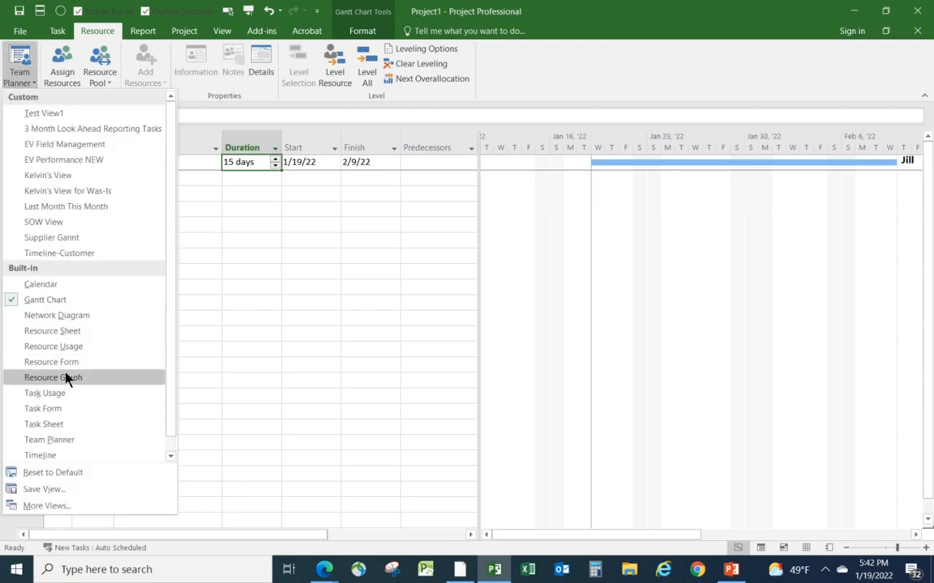
{"action": "left_click", "coordinate": [69, 424]}
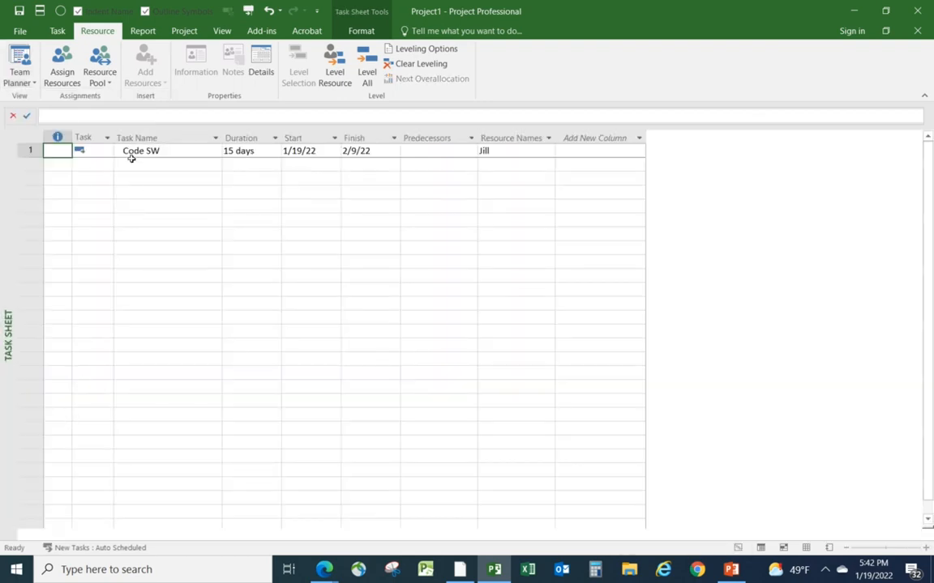
{"action": "left_click", "coordinate": [33, 84]}
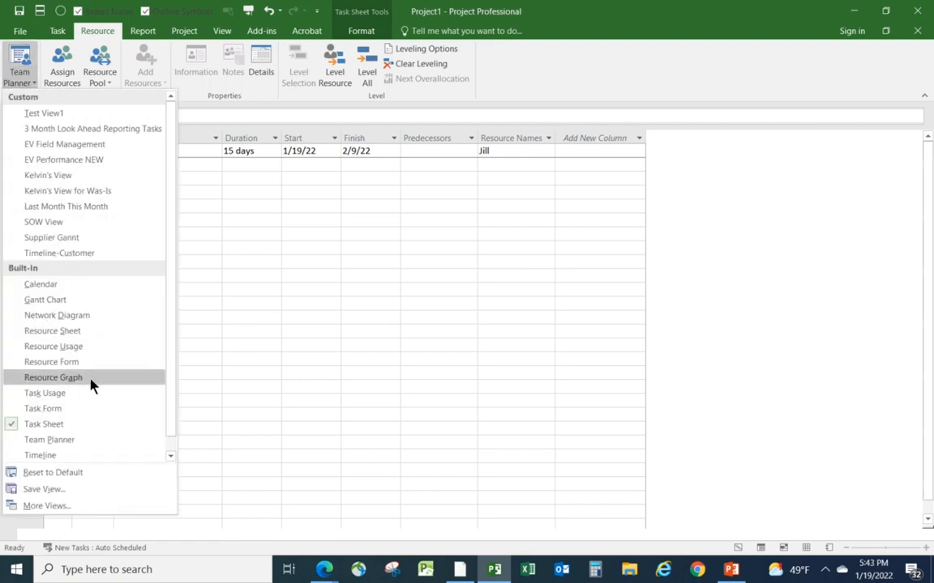
{"action": "left_click", "coordinate": [63, 337]}
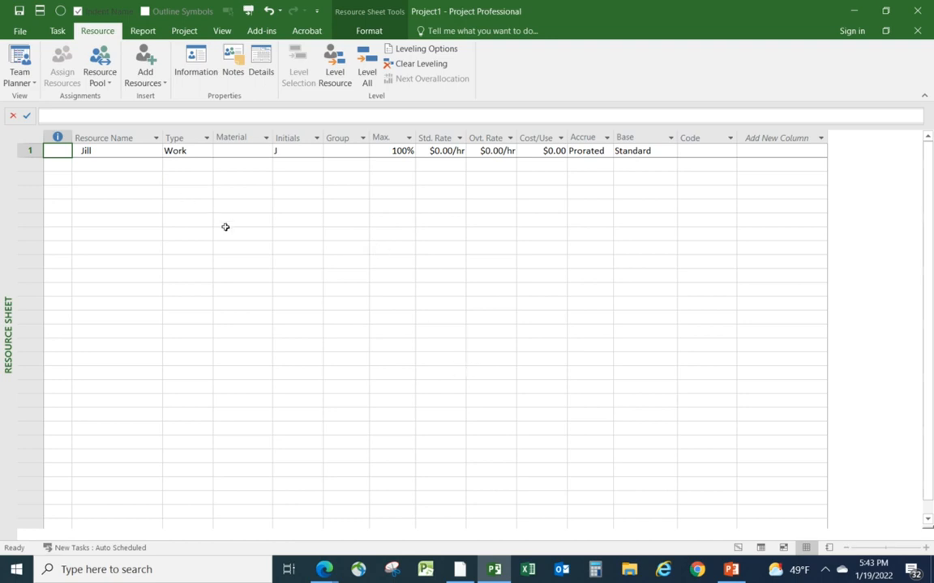
Step: Check January 31, 2022 in the resource's working-time calendar and add an exception named "Vacation" for January 27–28, 2022
{"action": "left_click", "coordinate": [131, 152]}
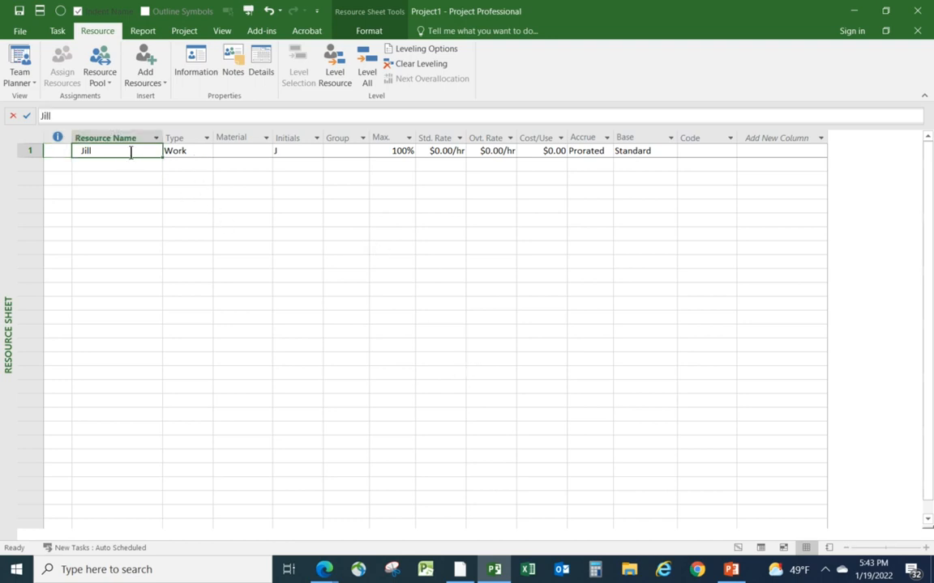
{"action": "double_click", "coordinate": [133, 157]}
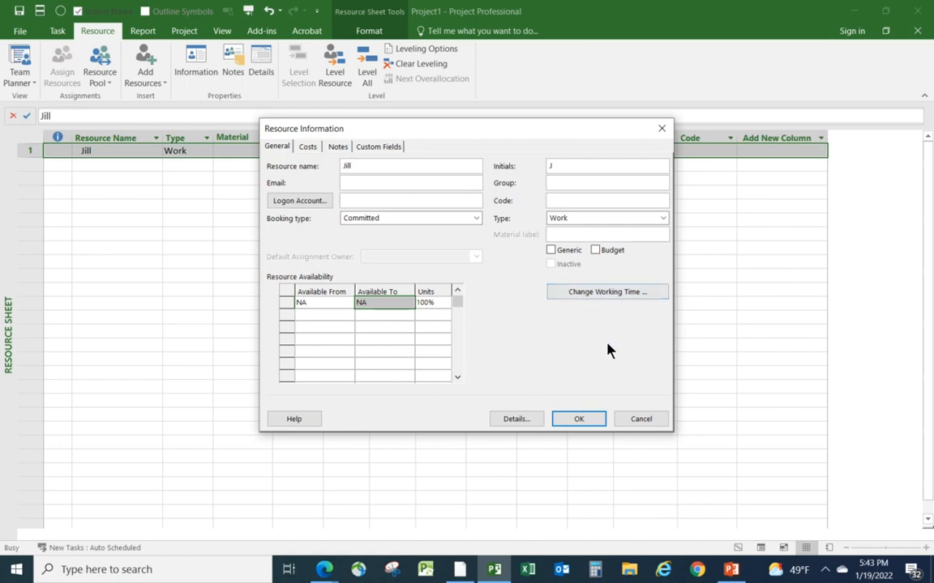
{"action": "left_click", "coordinate": [590, 295]}
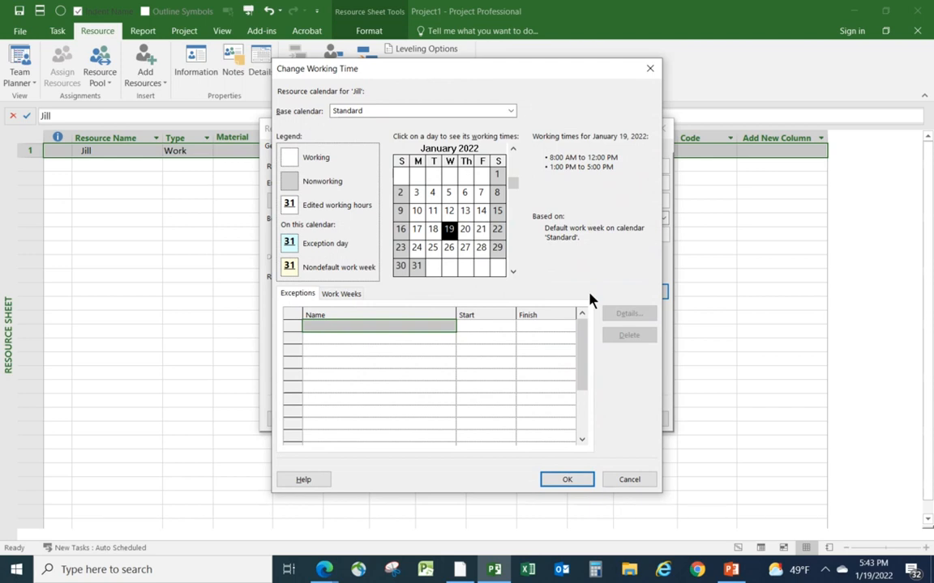
{"action": "left_click", "coordinate": [416, 269]}
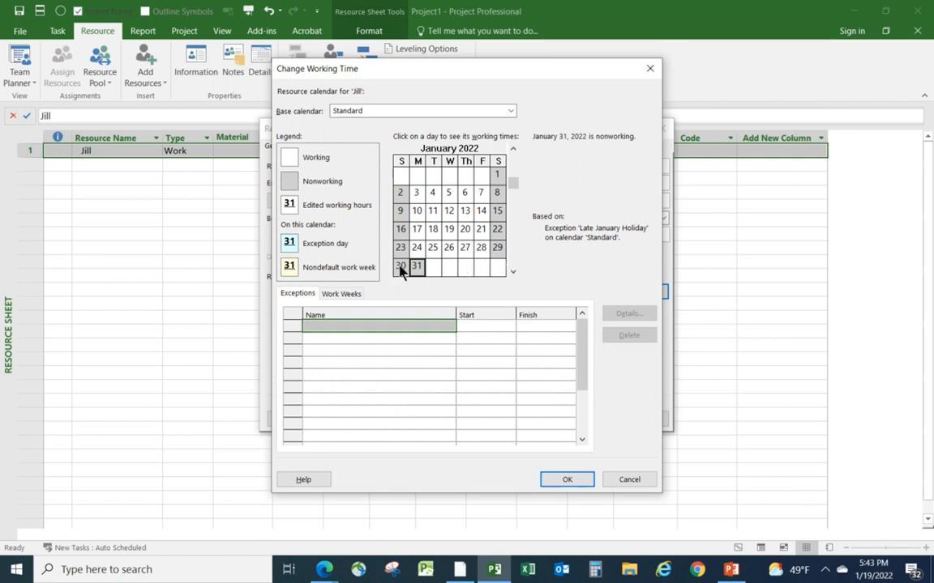
{"action": "left_click", "coordinate": [461, 253]}
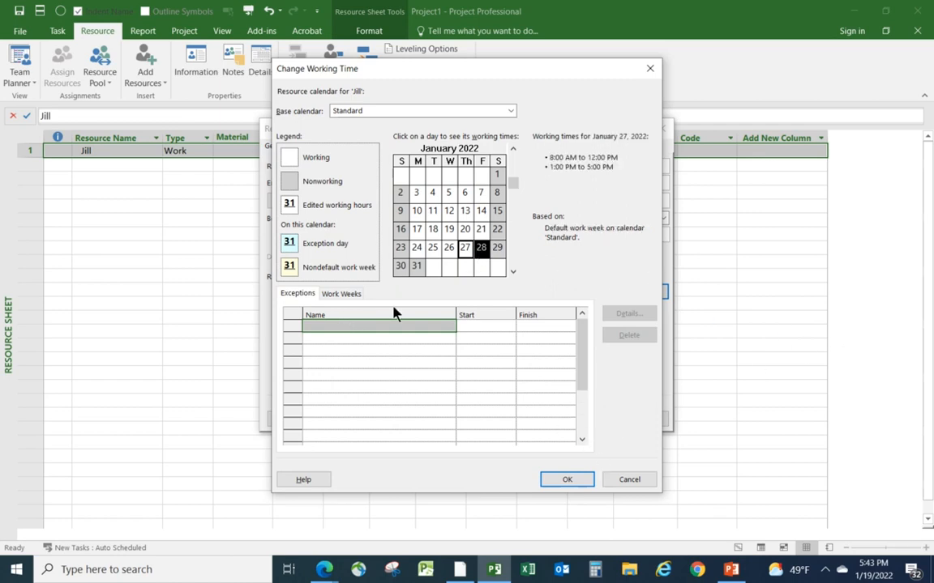
{"action": "left_click", "coordinate": [324, 326]}
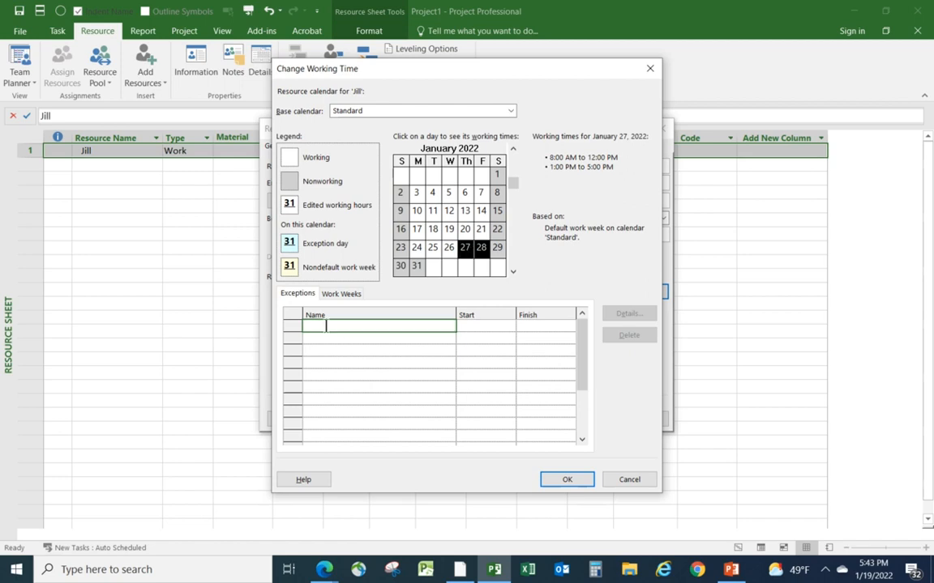
{"action": "type", "text": "Vacation"}
{"action": "left_click", "coordinate": [568, 480]}
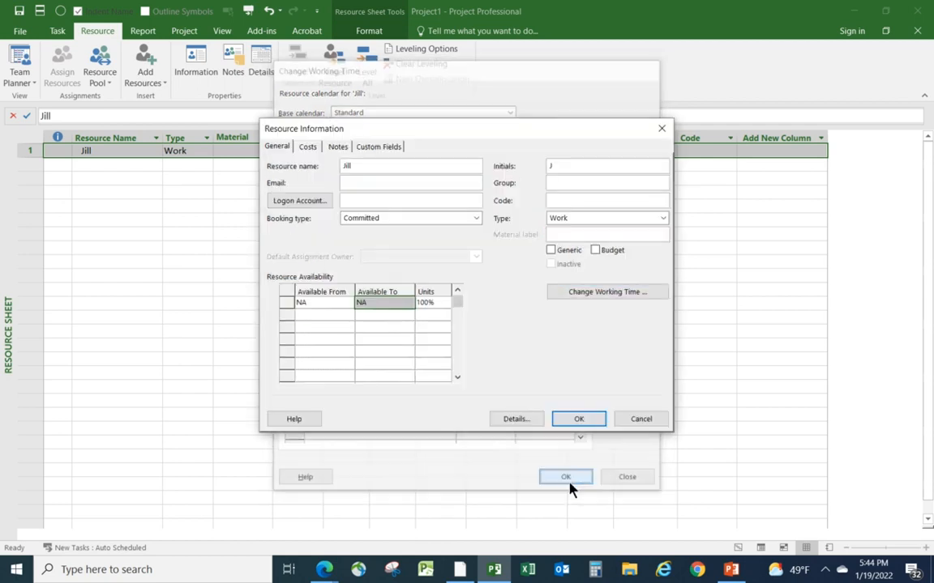
{"action": "left_click", "coordinate": [579, 419]}
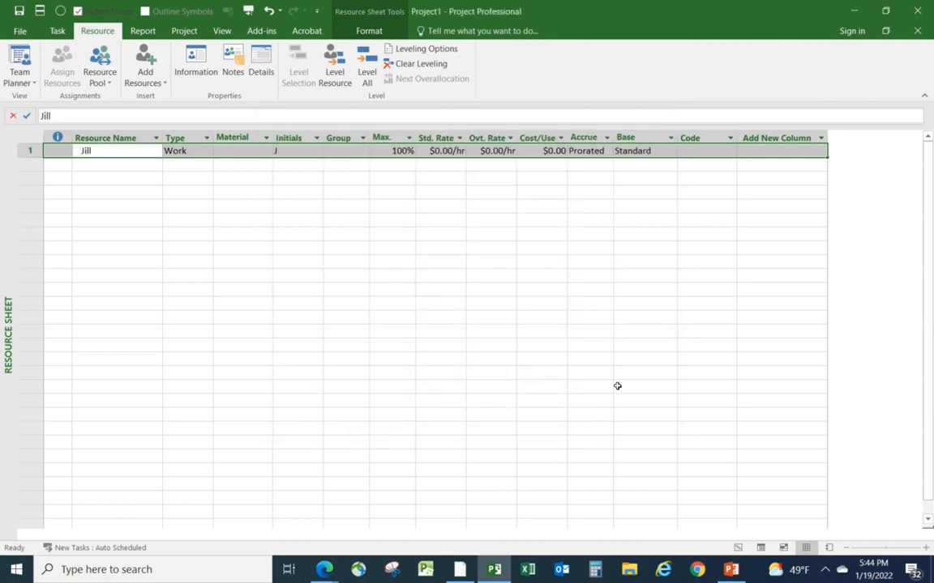
Step: Return to the Gantt Chart view and check where the Code SW task bar ends on the timescale
{"action": "left_click", "coordinate": [33, 81]}
{"action": "left_click", "coordinate": [45, 300]}
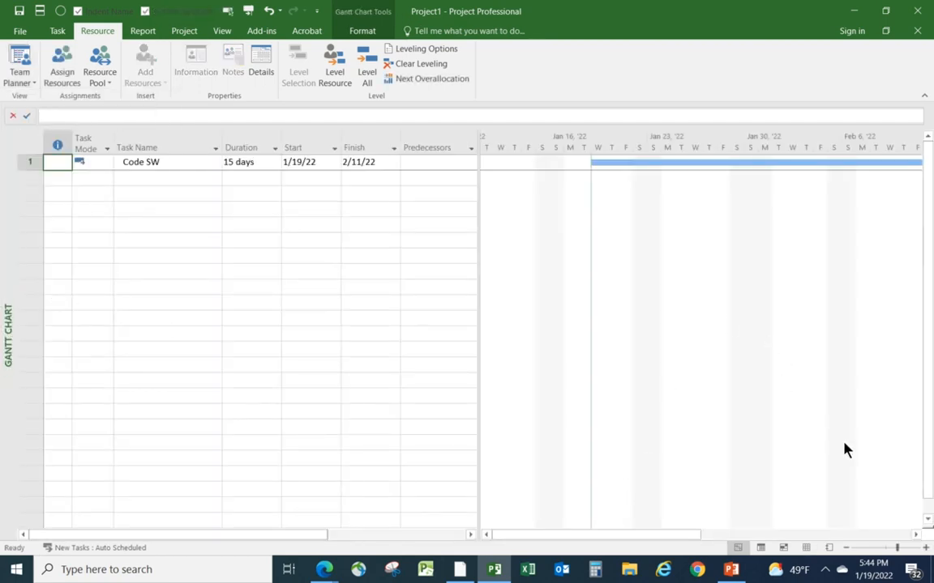
{"action": "left_click", "coordinate": [916, 535]}
{"action": "left_click", "coordinate": [916, 535]}
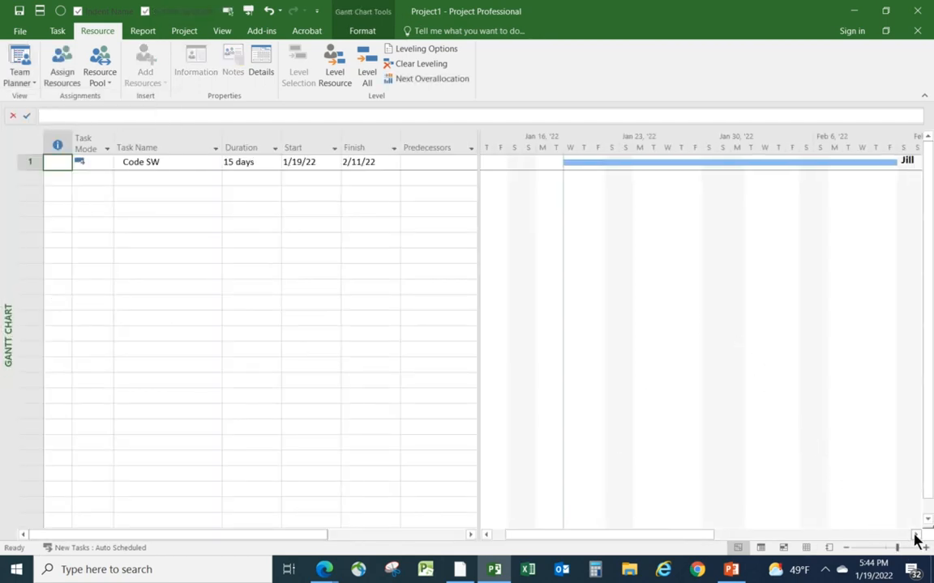
{"action": "left_click", "coordinate": [916, 535]}
{"action": "left_click", "coordinate": [916, 534]}
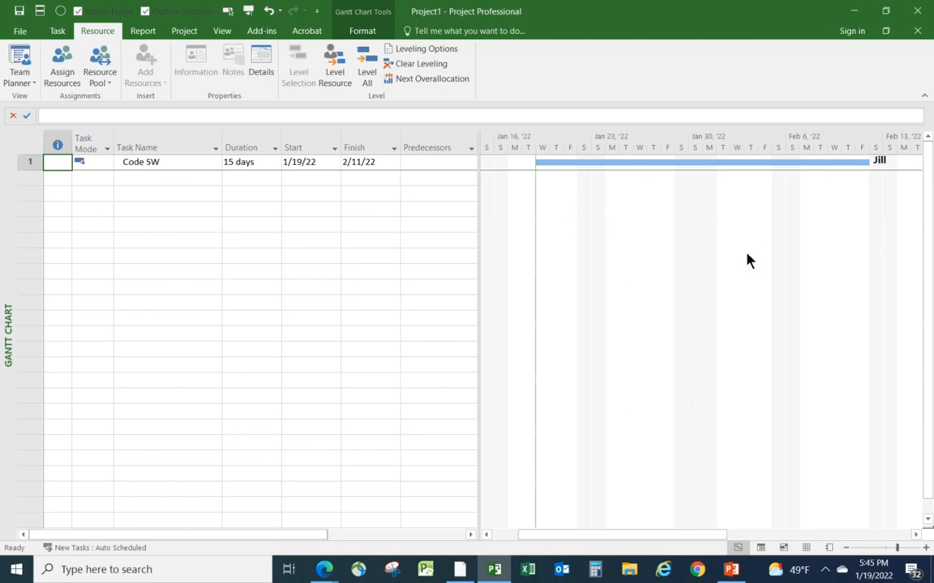
Step: Set the Gantt chart's nonworking-time shading to use the assigned resource's calendar
{"action": "right_click", "coordinate": [631, 239]}
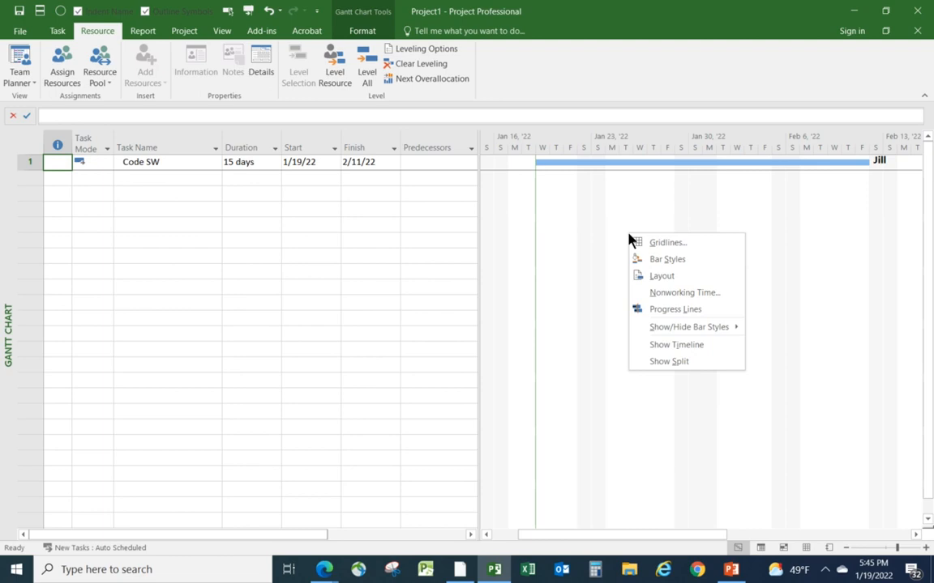
{"action": "left_click", "coordinate": [679, 295]}
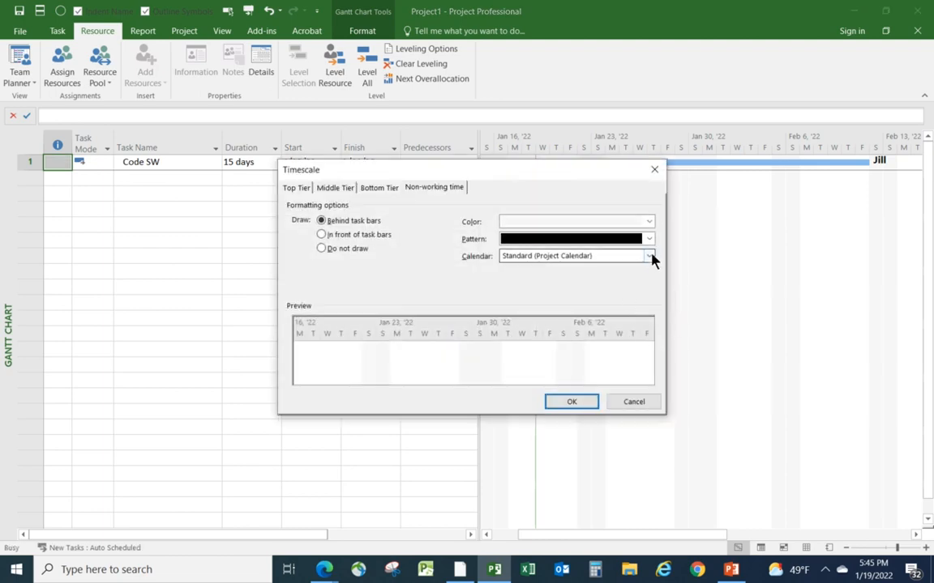
{"action": "left_click", "coordinate": [651, 257]}
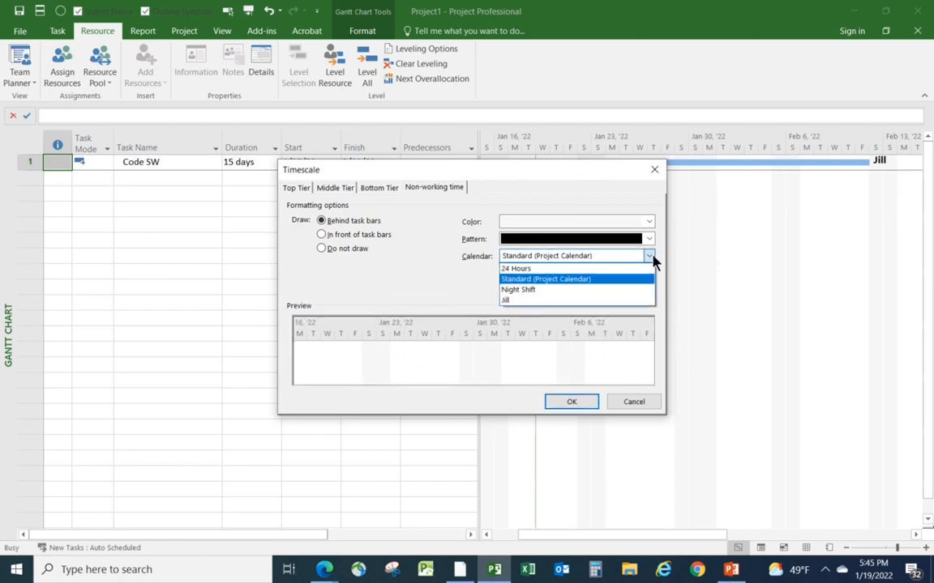
{"action": "left_click", "coordinate": [525, 300]}
{"action": "left_click", "coordinate": [571, 403]}
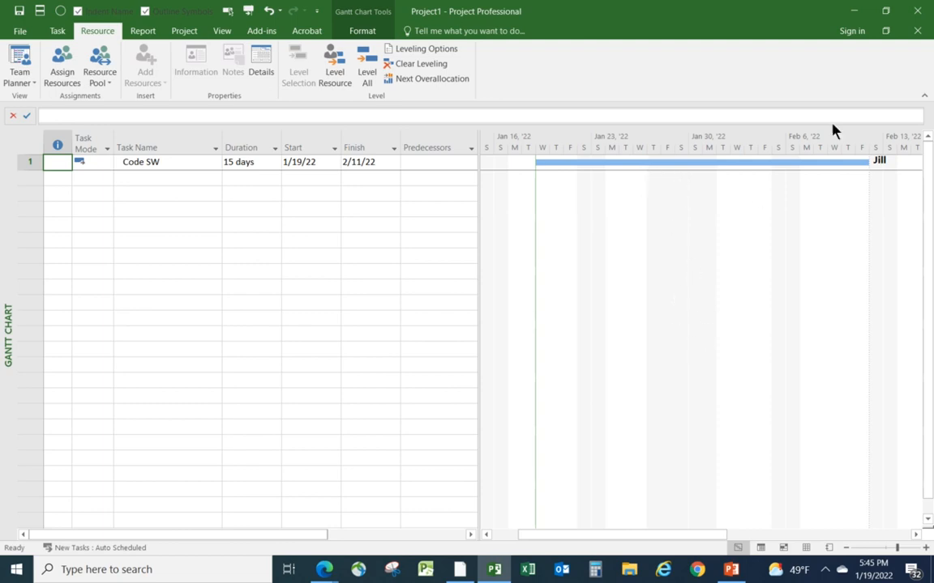
Step: Switch the nonworking-time shading back to the Standard (Project Calendar) calendar
{"action": "right_click", "coordinate": [626, 208]}
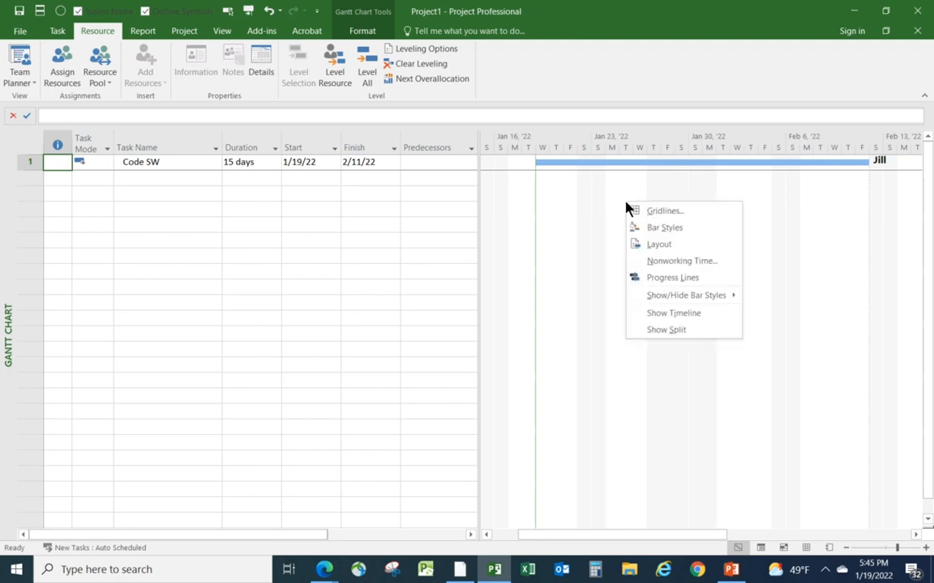
{"action": "left_click", "coordinate": [658, 262]}
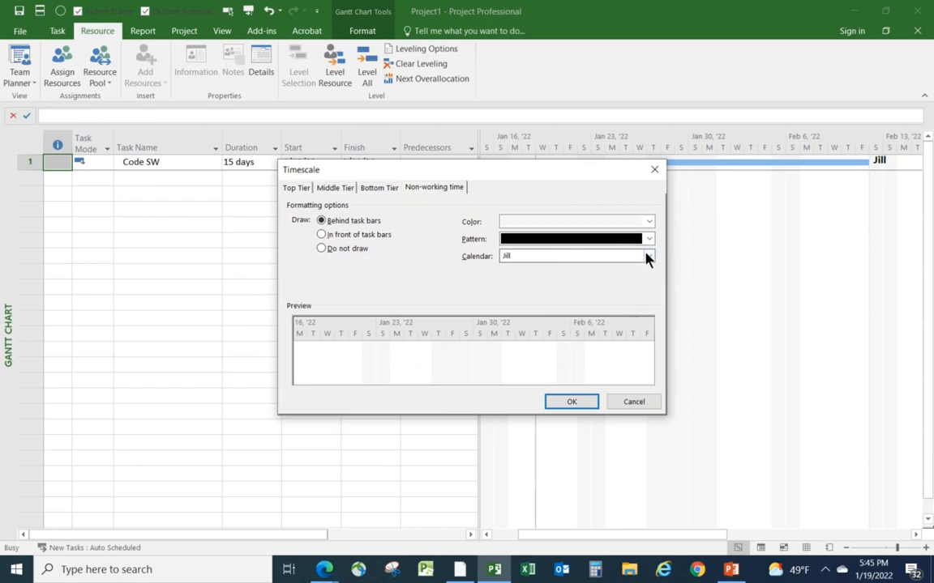
{"action": "left_click", "coordinate": [649, 256]}
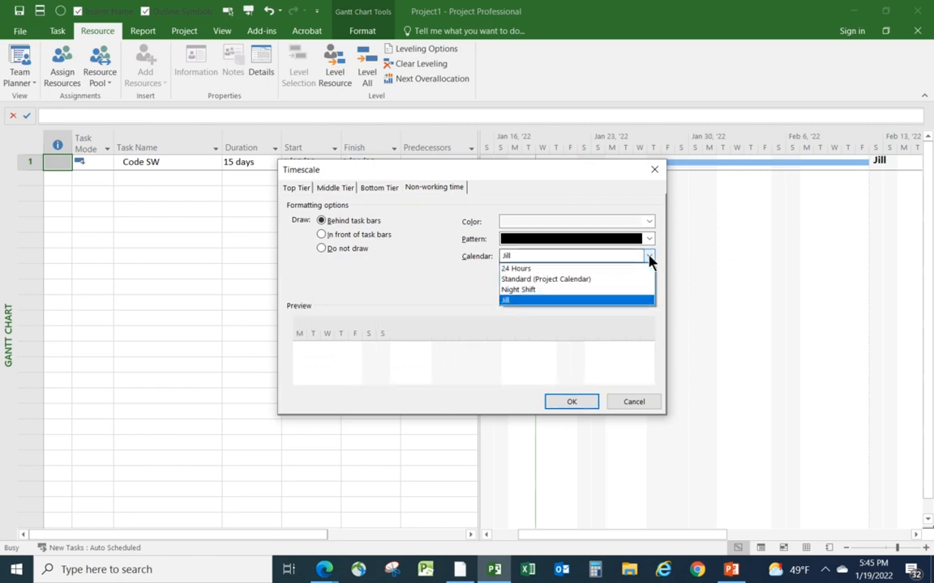
{"action": "left_click", "coordinate": [558, 280]}
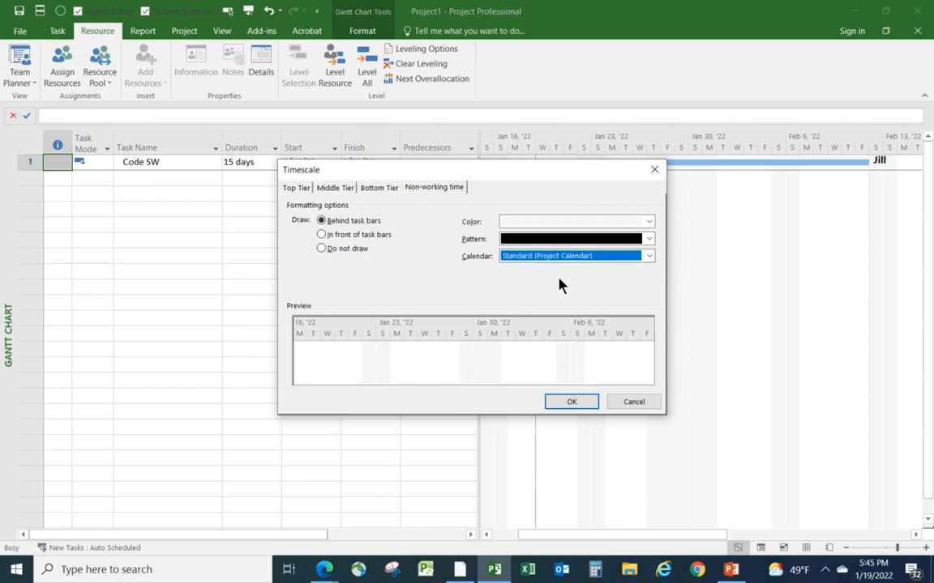
{"action": "left_click", "coordinate": [577, 404]}
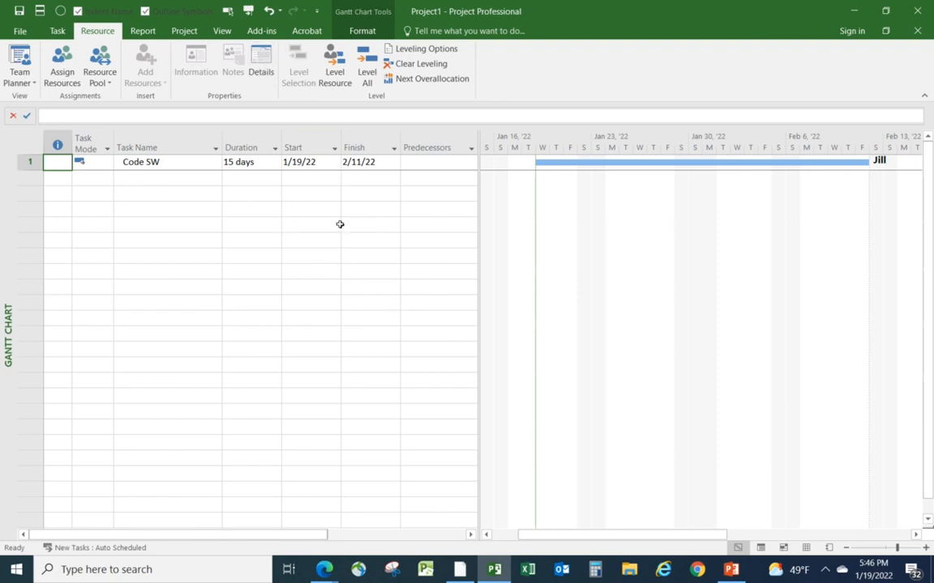
Step: Open the resource's calendar in Change Working Time and display the details of its [Default] work week
{"action": "left_click", "coordinate": [185, 36]}
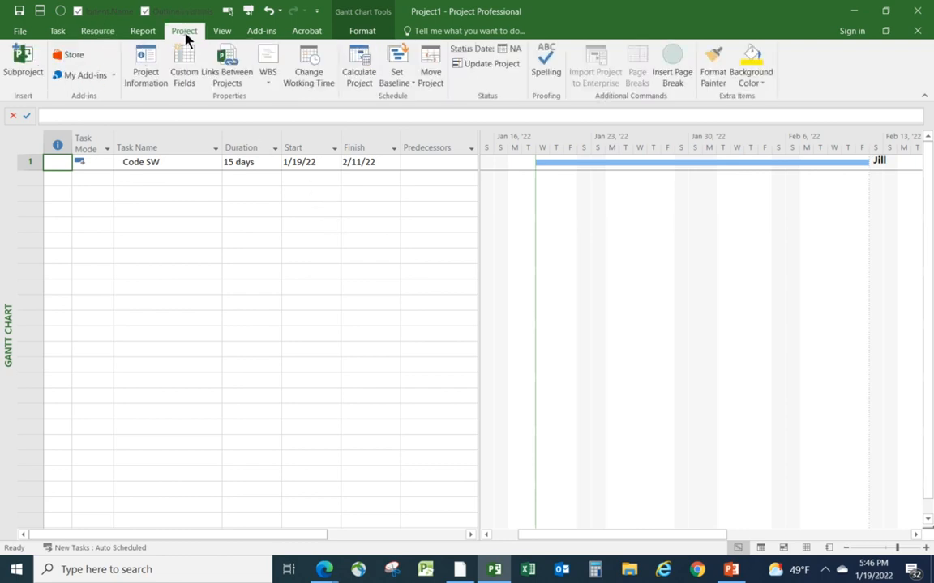
{"action": "left_click", "coordinate": [302, 85]}
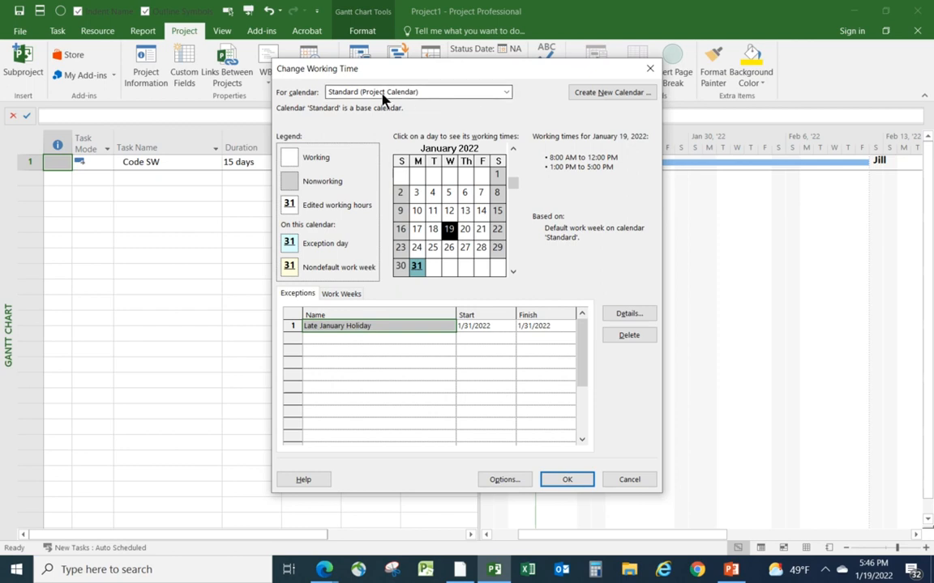
{"action": "left_click", "coordinate": [507, 93]}
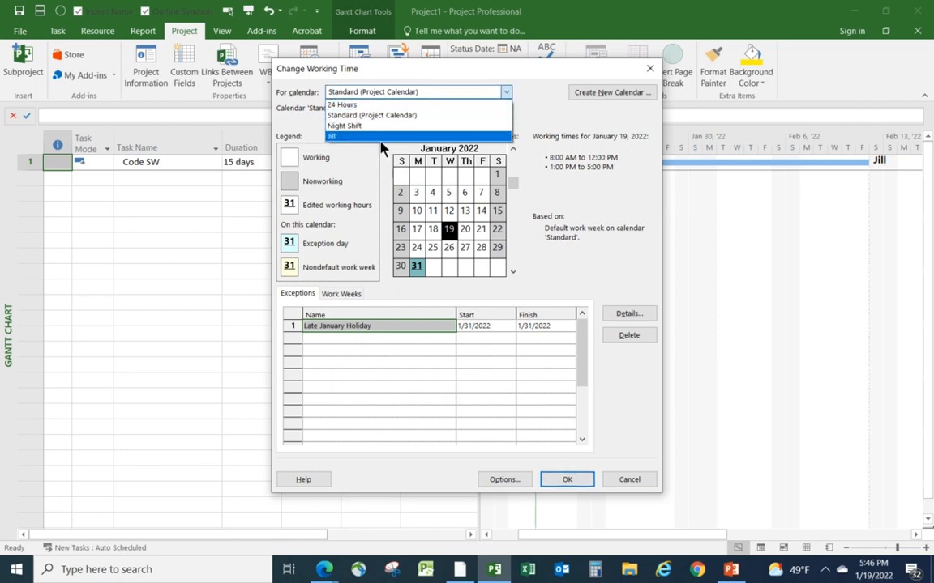
{"action": "left_click", "coordinate": [342, 136]}
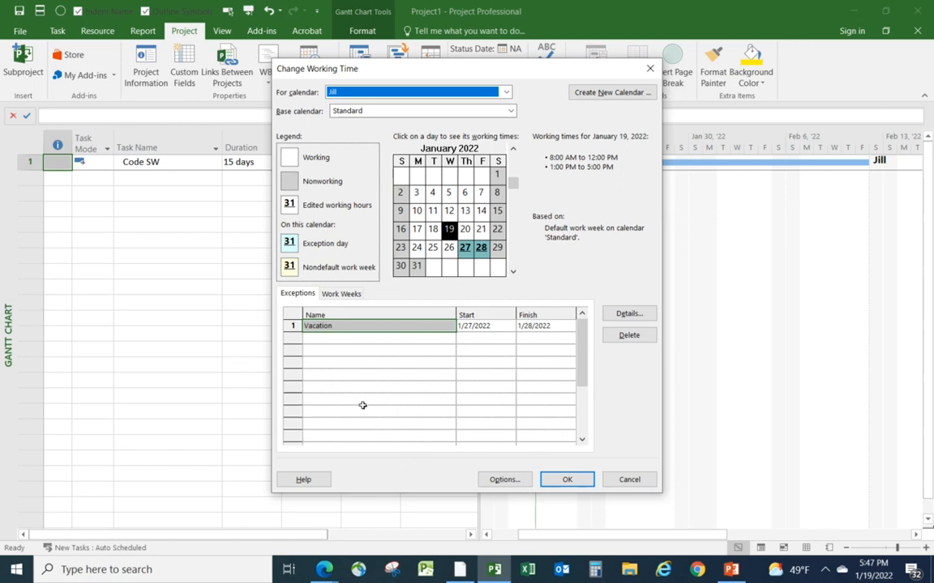
{"action": "left_click", "coordinate": [339, 294]}
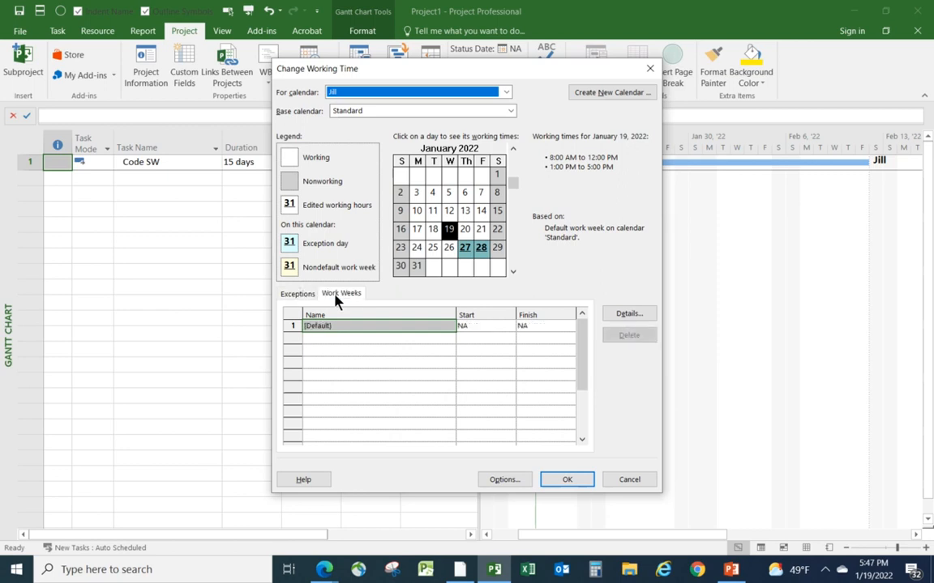
{"action": "left_click", "coordinate": [625, 316]}
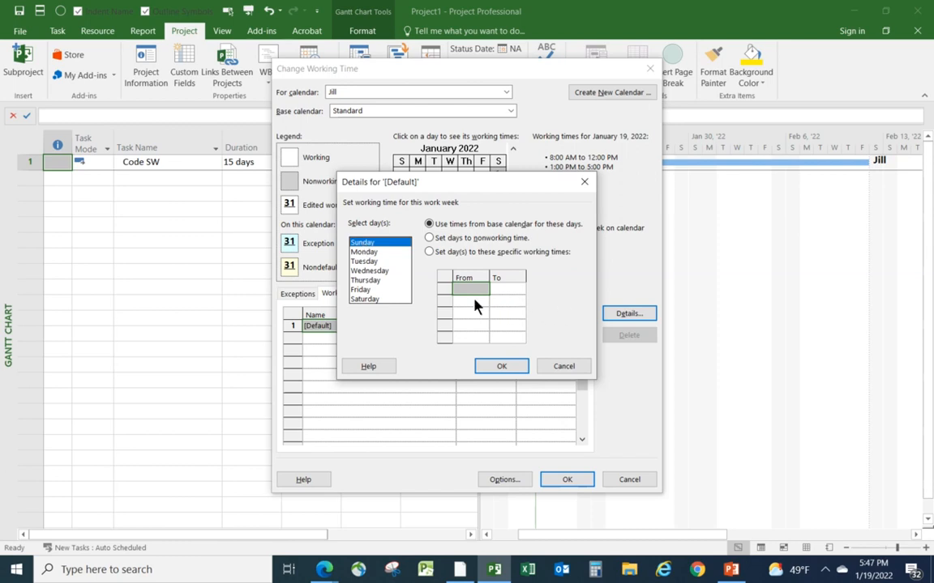
Step: Review the default working times for Monday, Wednesday, Thursday, Friday and Saturday in the resource's work week
{"action": "left_click", "coordinate": [365, 252]}
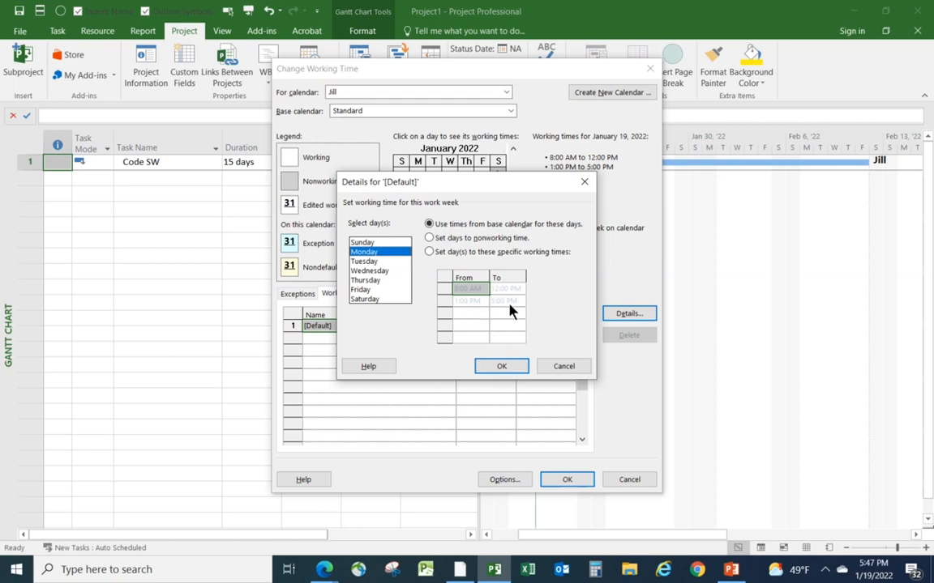
{"action": "left_click", "coordinate": [369, 271]}
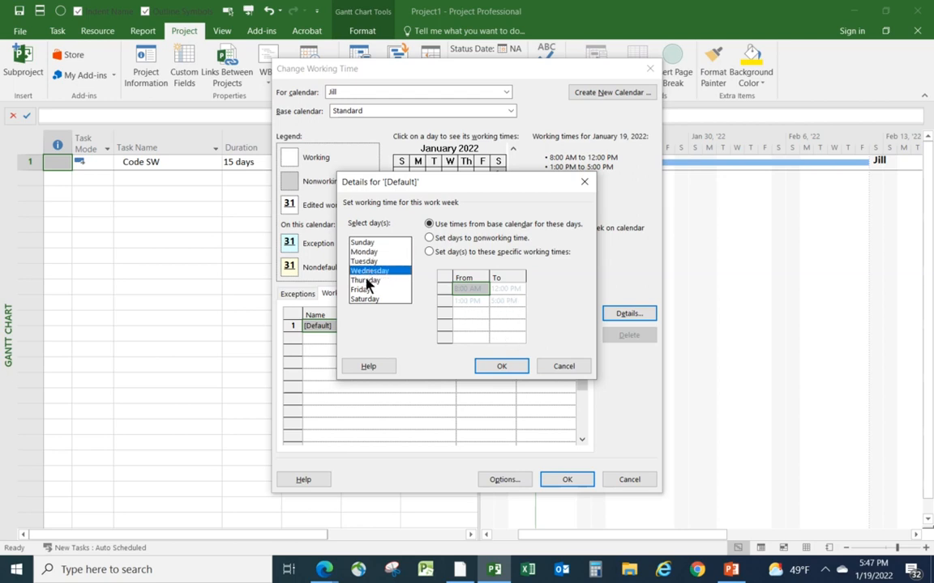
{"action": "left_click", "coordinate": [367, 281]}
{"action": "left_click", "coordinate": [361, 290]}
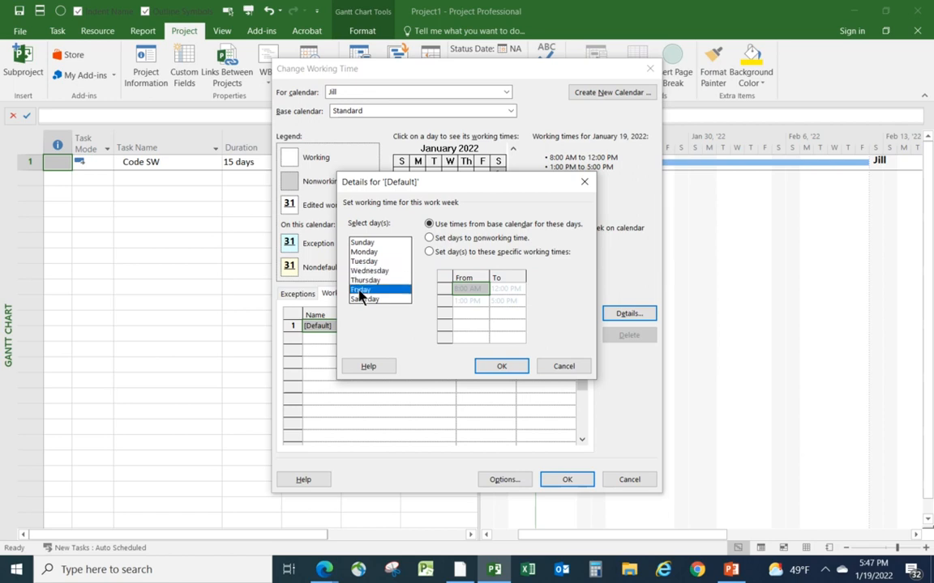
{"action": "left_click", "coordinate": [363, 299]}
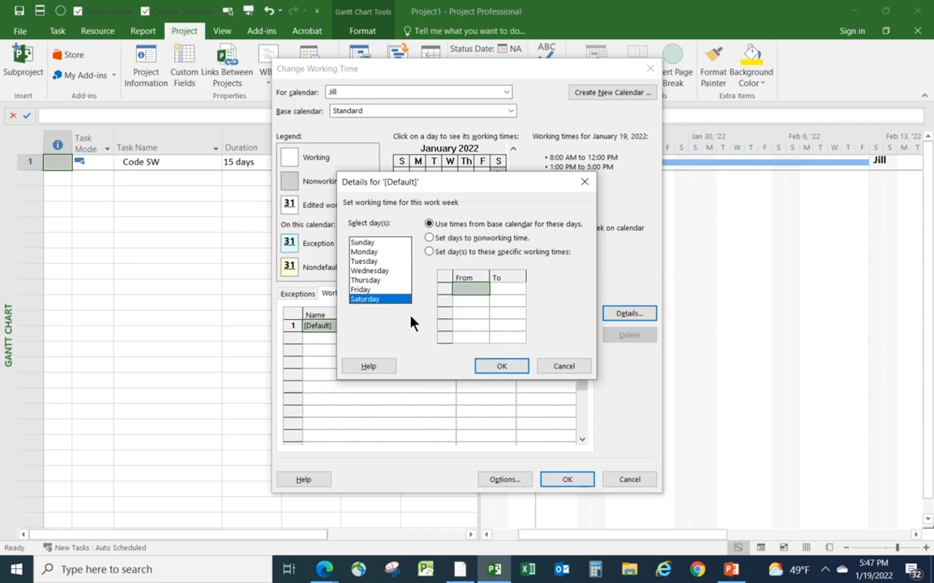
Step: Set Friday to nonworking time in the resource's default work week, check it across the following months, and save the calendar
{"action": "left_click", "coordinate": [359, 291]}
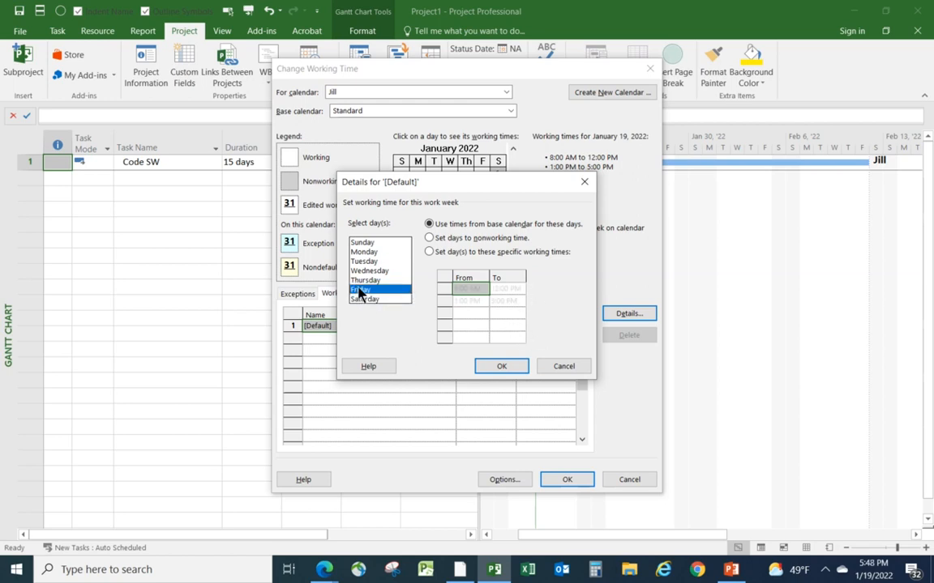
{"action": "left_click", "coordinate": [428, 238]}
{"action": "left_click", "coordinate": [511, 367]}
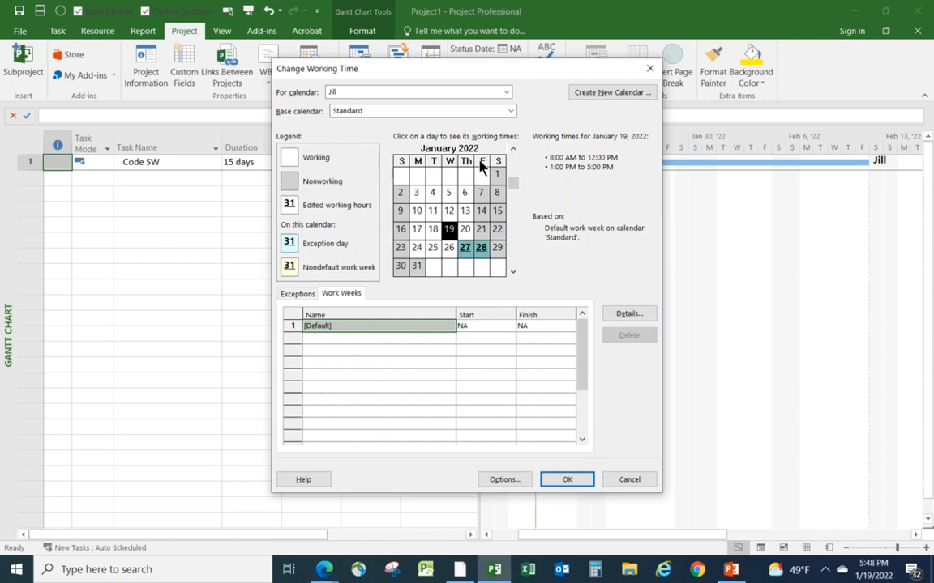
{"action": "scroll", "coordinate": [480, 257], "scroll_direction": "down", "scroll_amount": 3}
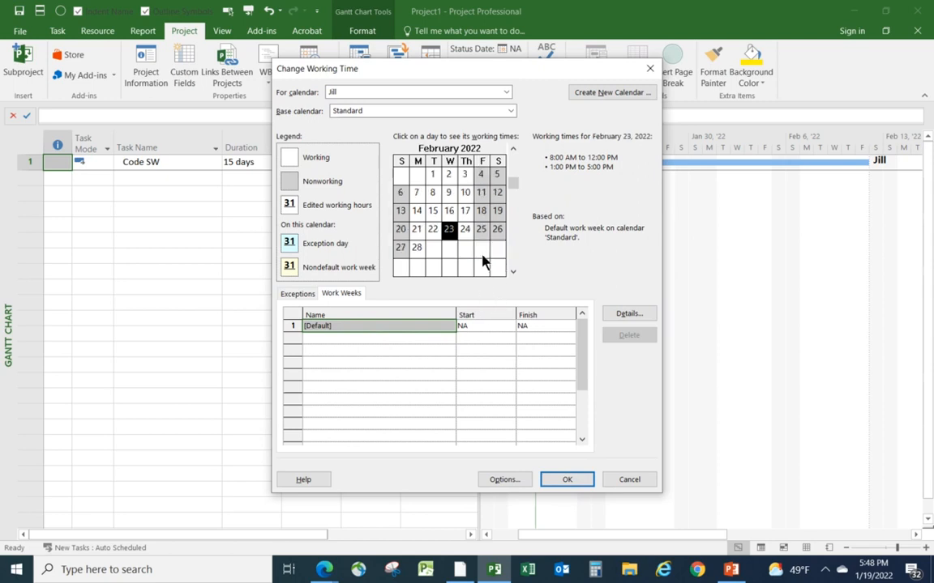
{"action": "scroll", "coordinate": [494, 248], "scroll_direction": "down", "scroll_amount": 2}
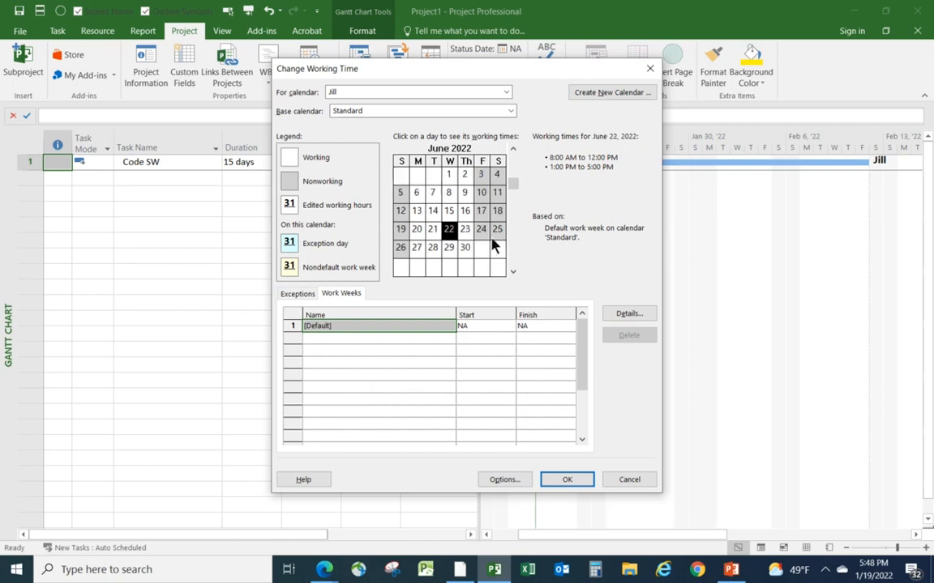
{"action": "scroll", "coordinate": [492, 250], "scroll_direction": "up", "scroll_amount": 3}
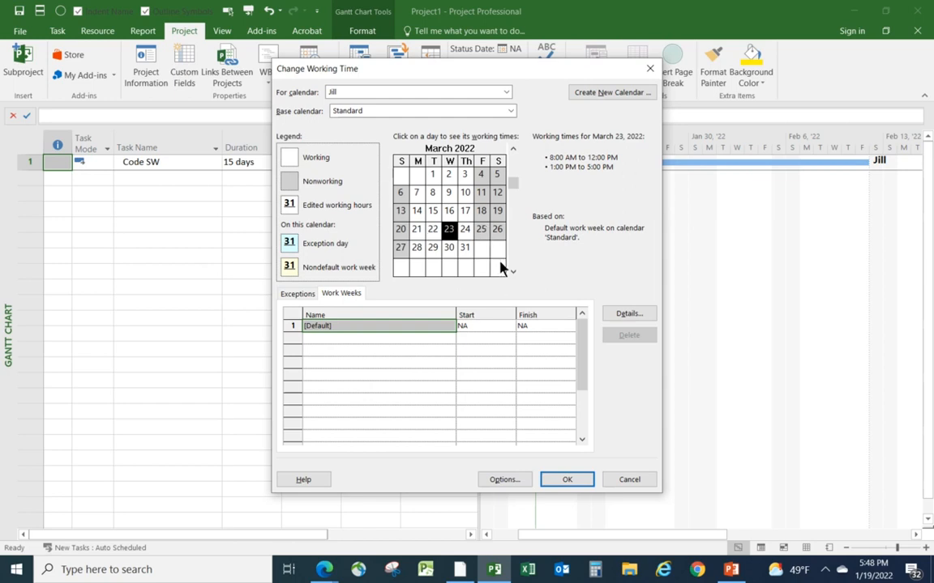
{"action": "scroll", "coordinate": [490, 247], "scroll_direction": "up", "scroll_amount": 2}
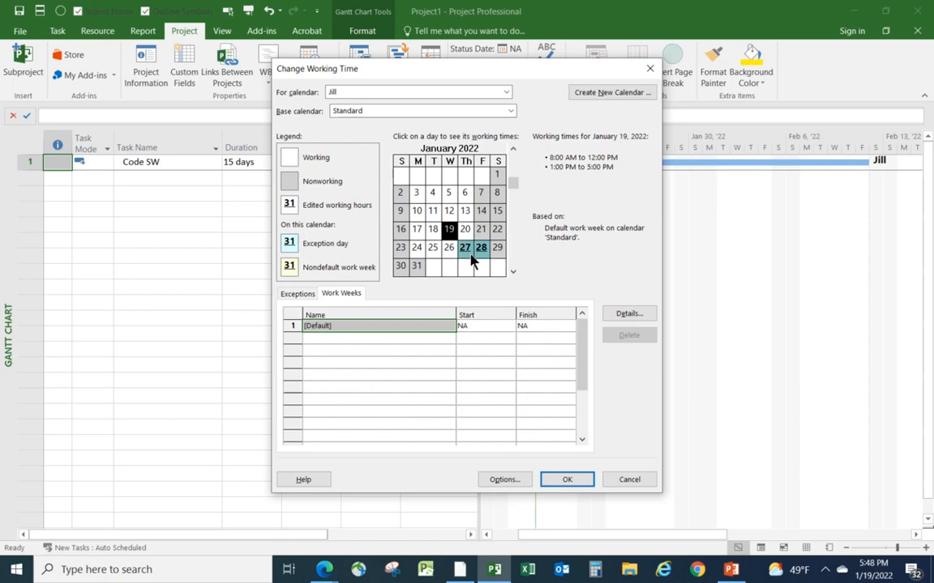
{"action": "left_click", "coordinate": [567, 480]}
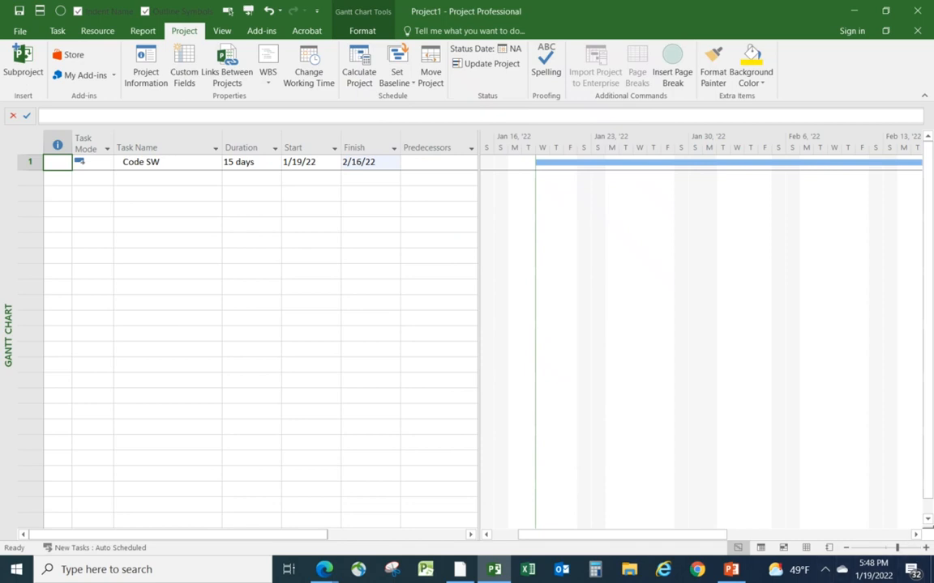
Step: Apply the assigned resource's calendar to the Gantt chart's nonworking-time shading, with the end of the Code SW bar in view
{"action": "left_click", "coordinate": [915, 535]}
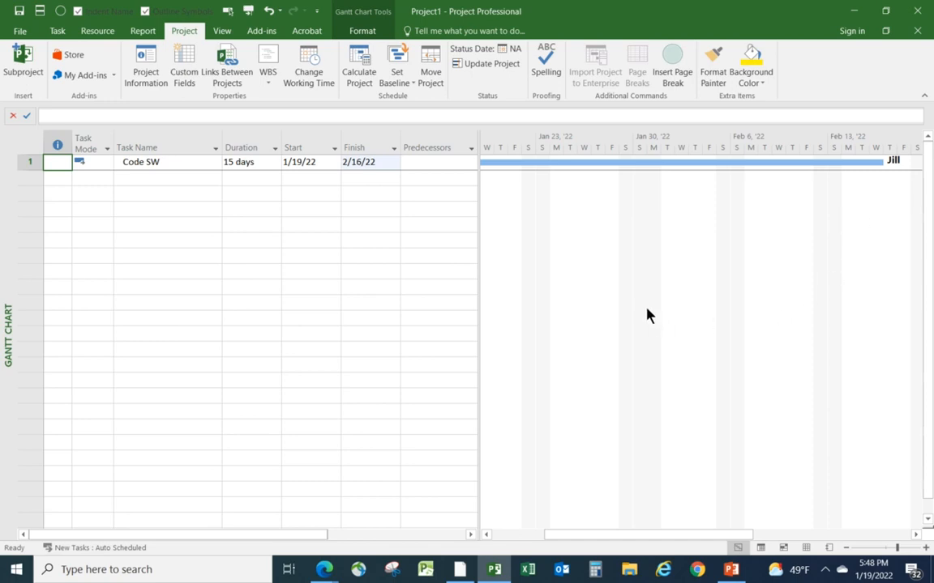
{"action": "right_click", "coordinate": [581, 235]}
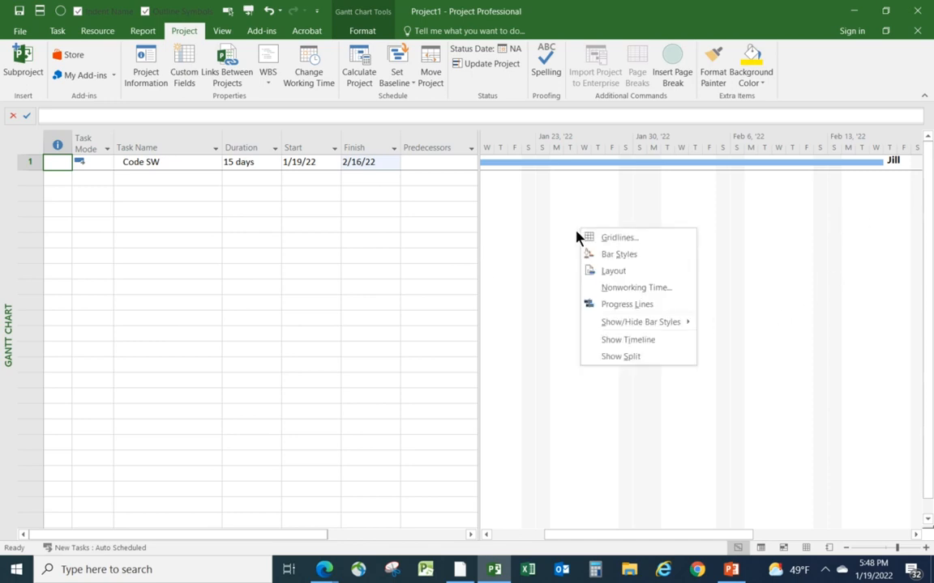
{"action": "left_click", "coordinate": [623, 290]}
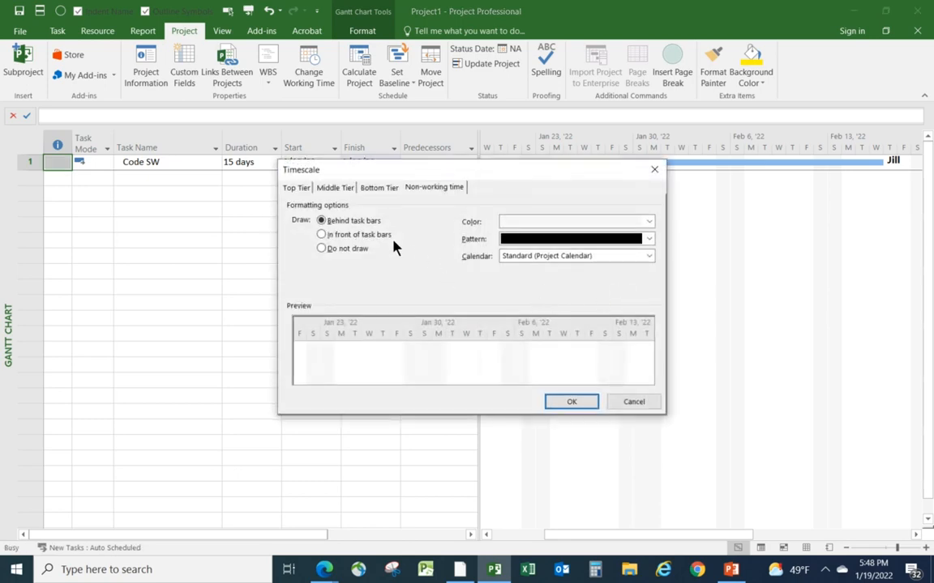
{"action": "left_click", "coordinate": [649, 256]}
{"action": "left_click", "coordinate": [586, 301]}
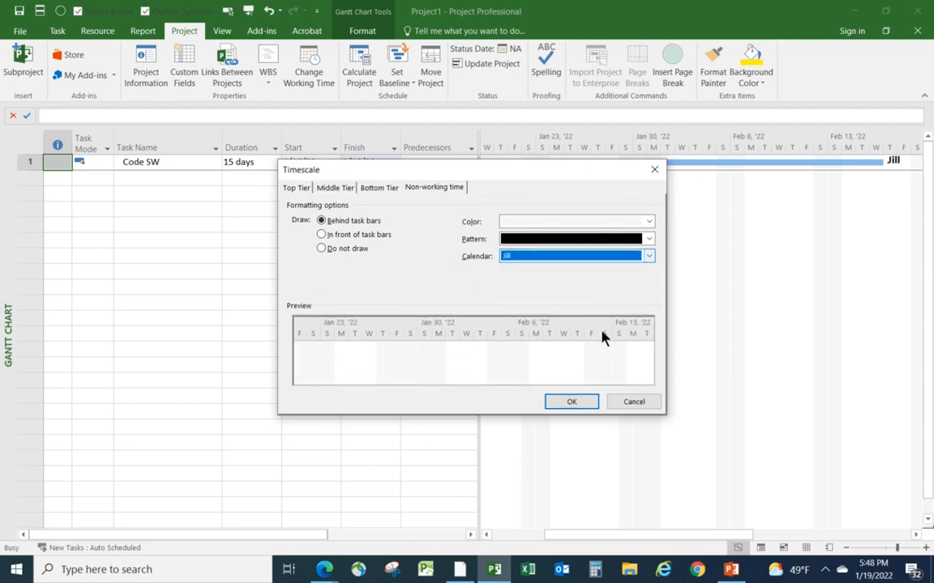
{"action": "left_click", "coordinate": [571, 402]}
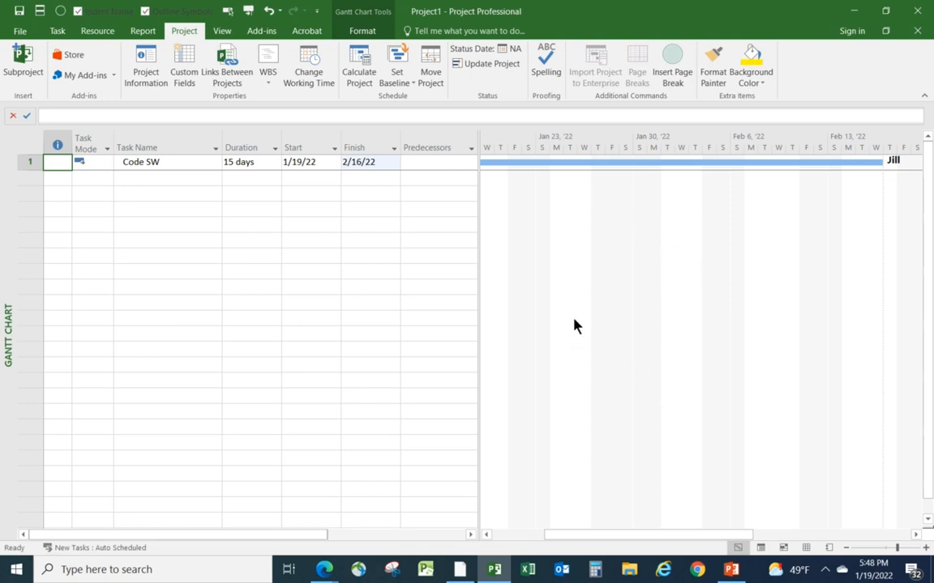
{"action": "right_click", "coordinate": [679, 337]}
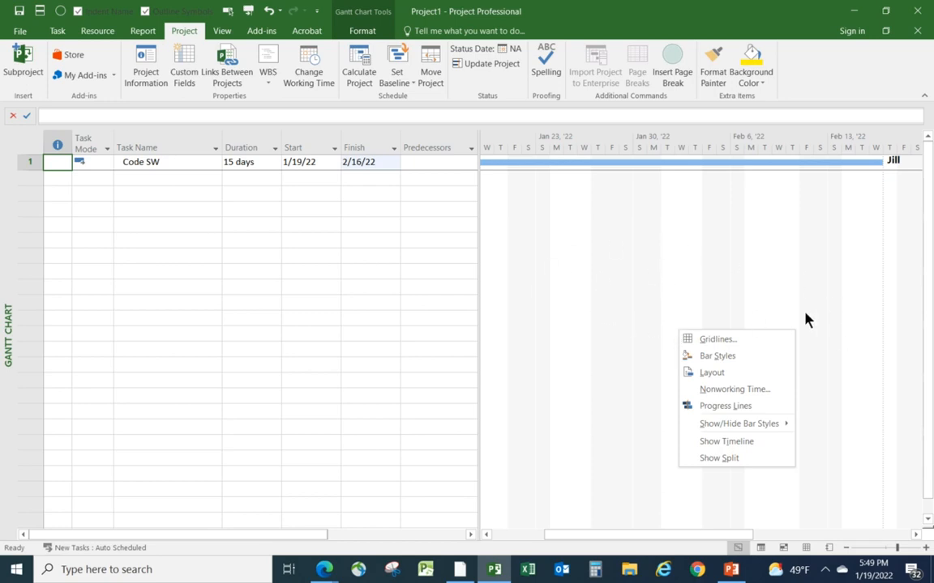
Step: Base the Gantt chart's nonworking-time shading on the Standard (Project Calendar) calendar
{"action": "left_click", "coordinate": [736, 404]}
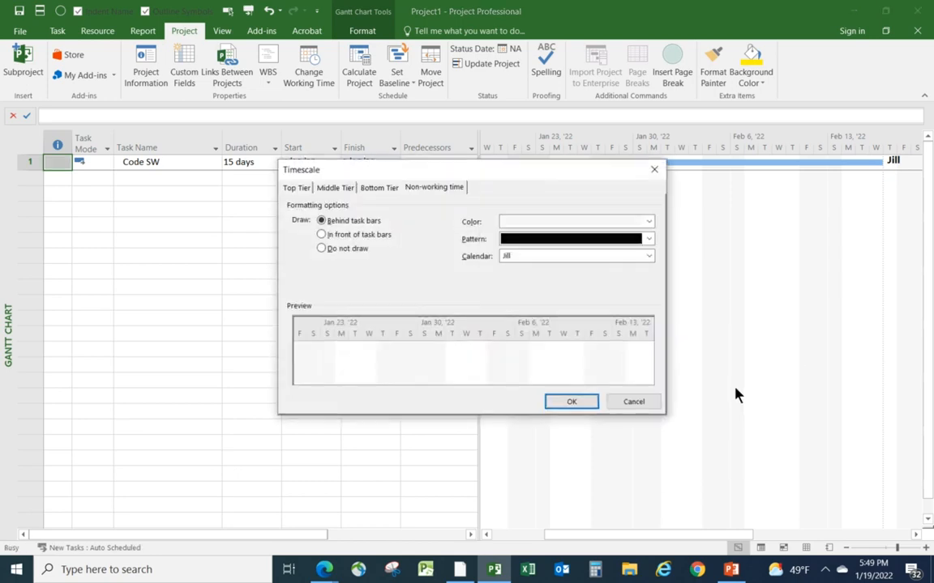
{"action": "left_click", "coordinate": [649, 258]}
{"action": "left_click", "coordinate": [576, 285]}
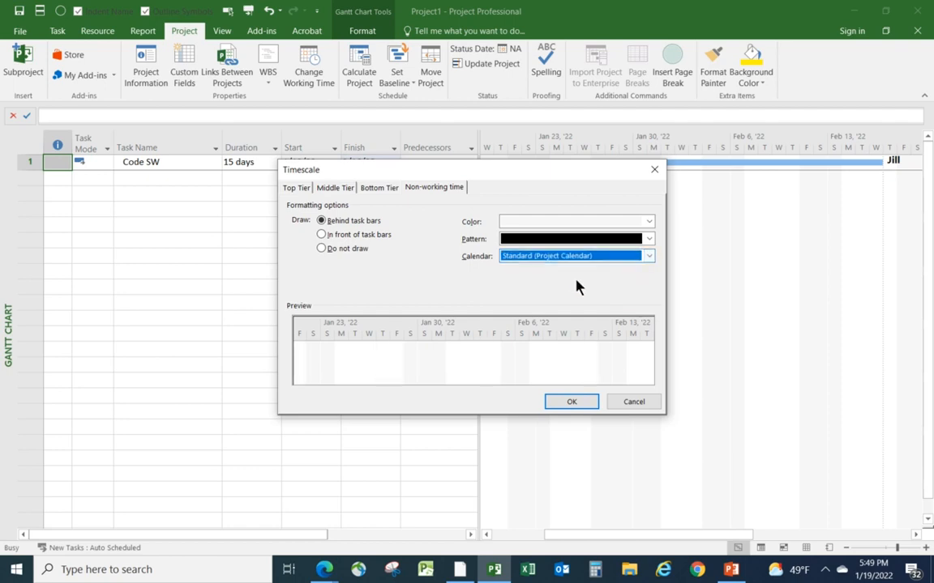
{"action": "left_click", "coordinate": [574, 408]}
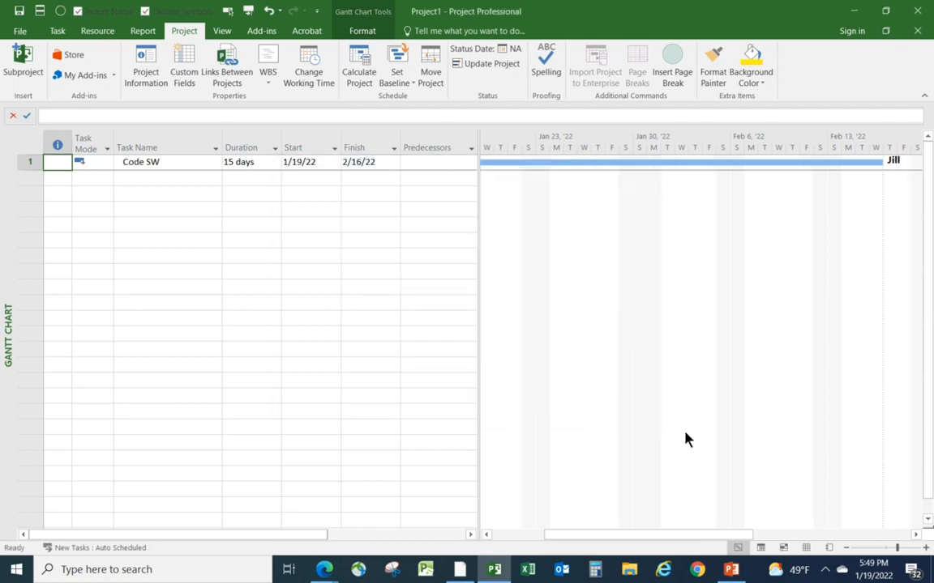
Step: Add a task named Repair Elevators with a duration of 10 days below Code SW
{"action": "left_click", "coordinate": [156, 178]}
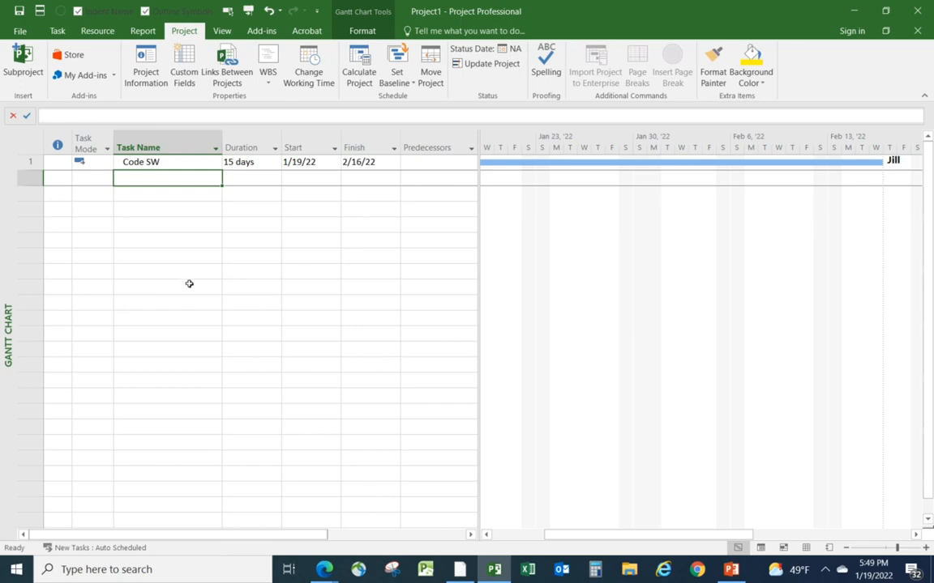
{"action": "type", "text": "R"}
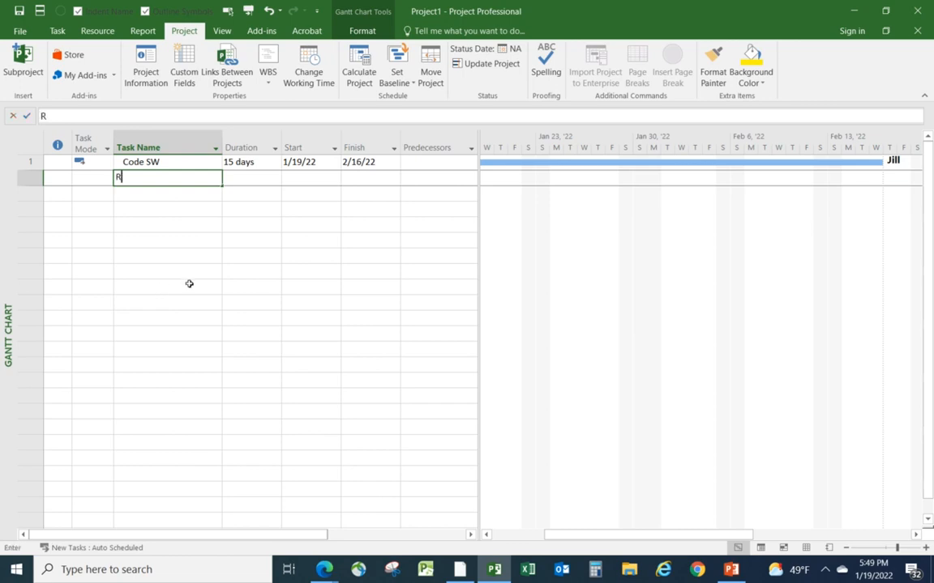
{"action": "type", "text": "epair E"}
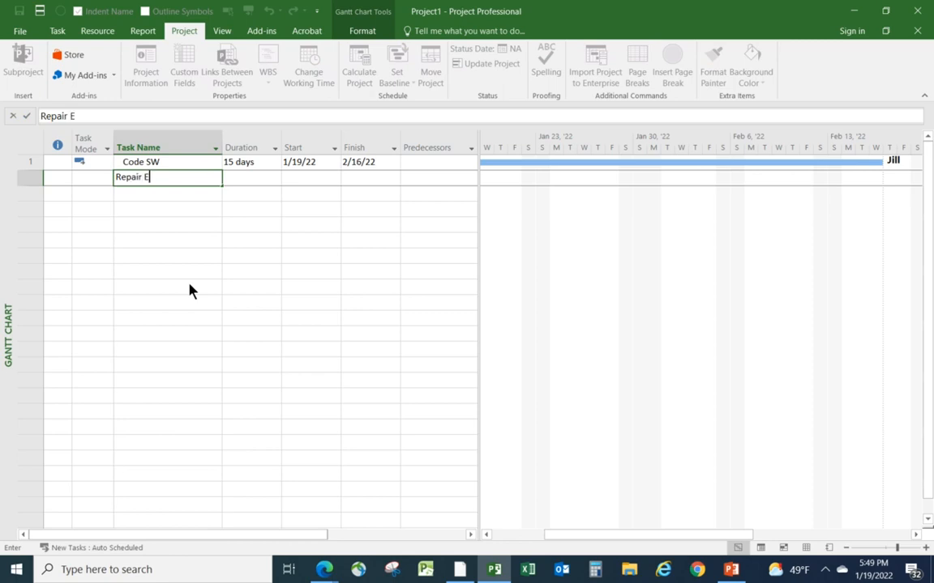
{"action": "type", "text": "levators"}
{"action": "left_click", "coordinate": [257, 176]}
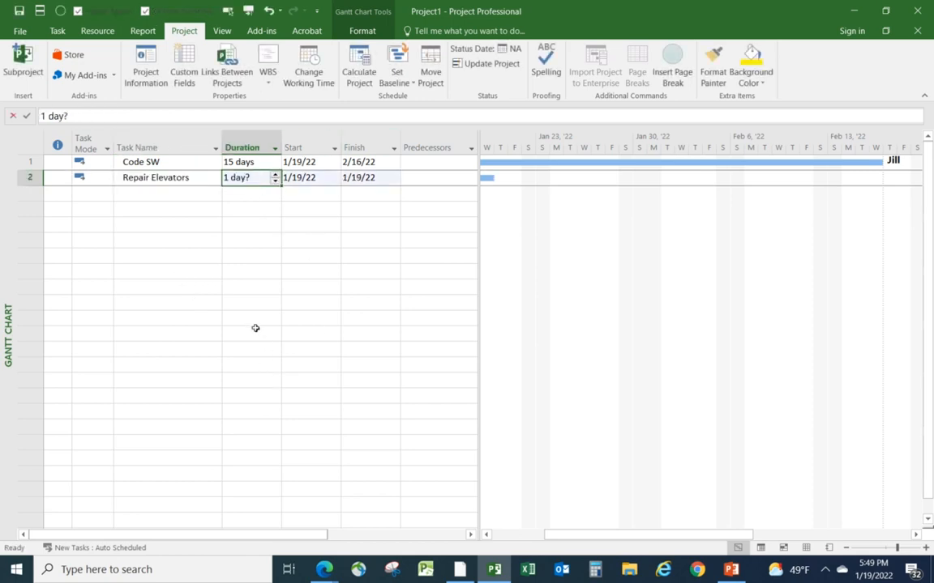
{"action": "type", "text": "10"}
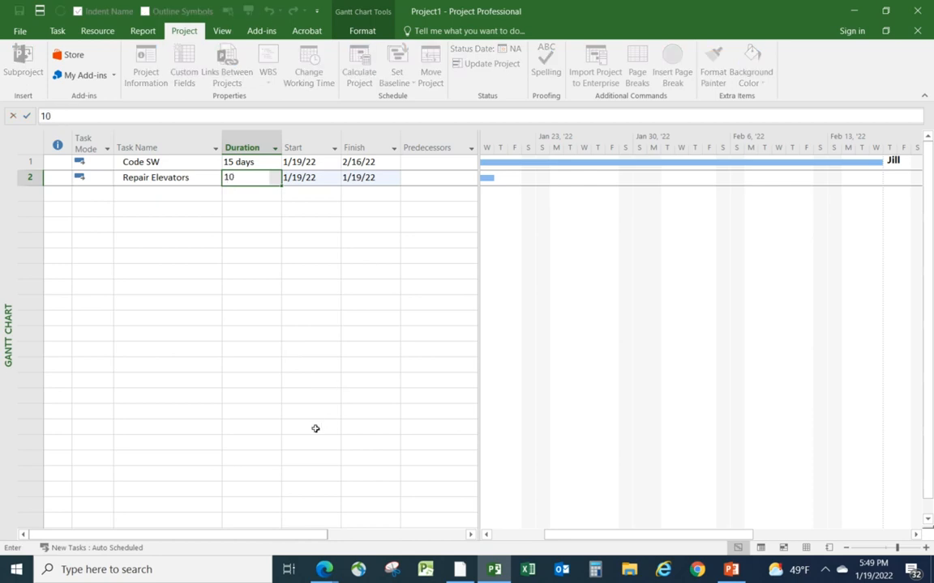
{"action": "left_click", "coordinate": [254, 362]}
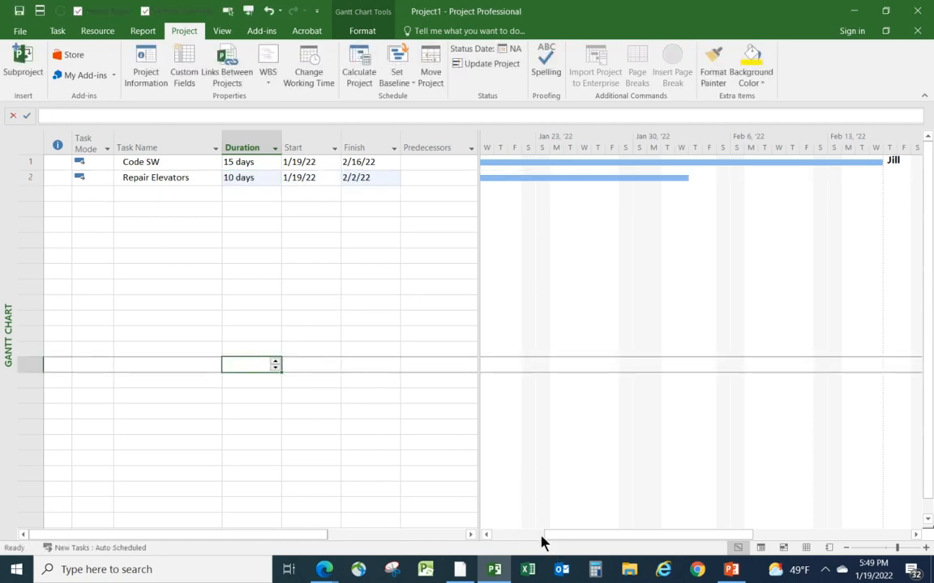
{"action": "left_click", "coordinate": [486, 535]}
{"action": "left_click", "coordinate": [486, 535]}
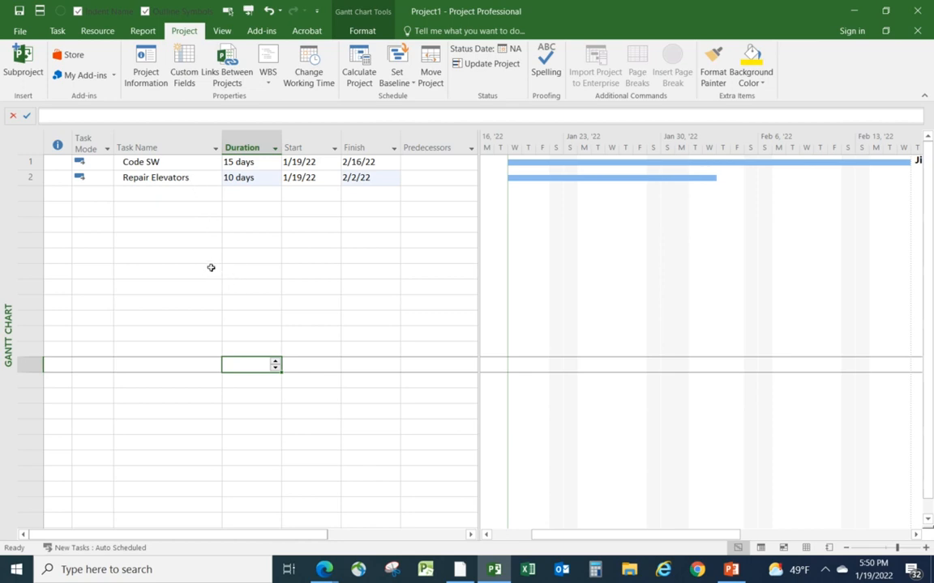
Step: Create a new base calendar named Elevator Repair as a copy of the Standard calendar
{"action": "left_click", "coordinate": [309, 69]}
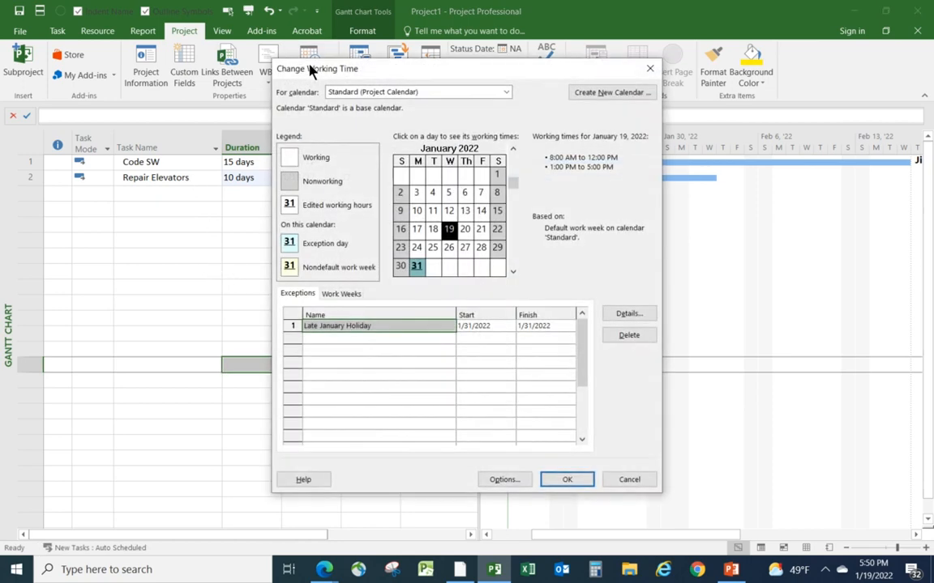
{"action": "left_click", "coordinate": [599, 93]}
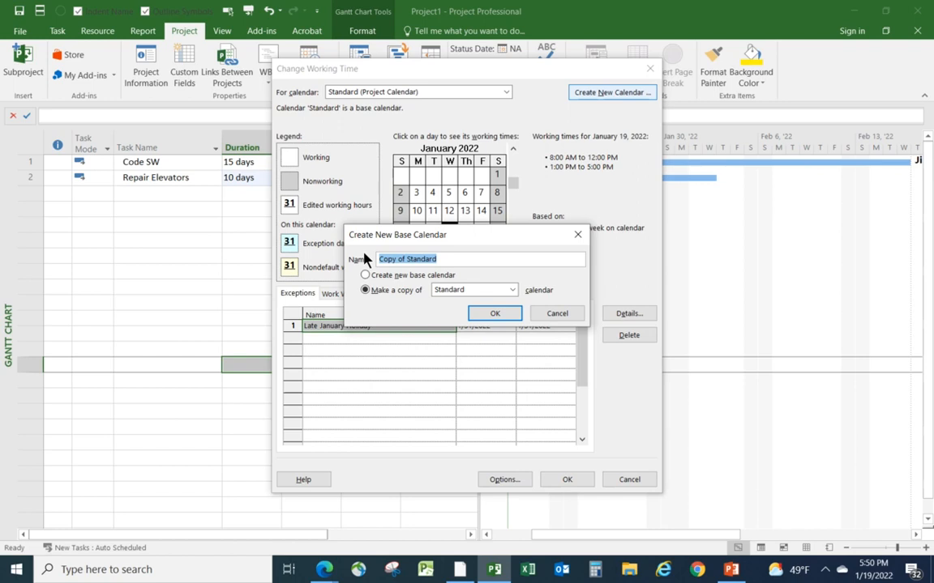
{"action": "type", "text": "Elevator Repair"}
{"action": "left_click", "coordinate": [494, 312]}
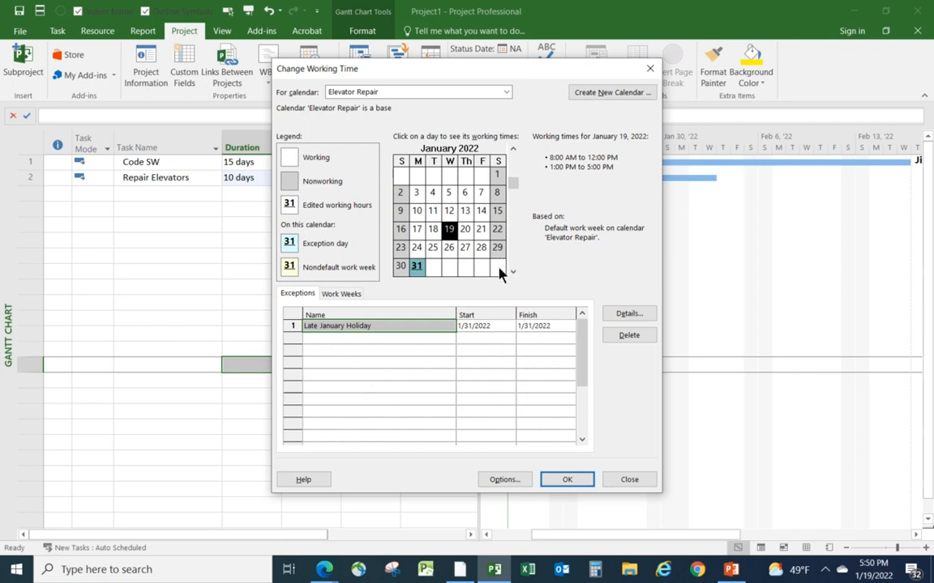
Step: In the Elevator Repair calendar's [Default] work week, set Sunday's working times to 8:00 AM–12:00 PM and 1:00 PM–5:00 PM
{"action": "left_click", "coordinate": [342, 297]}
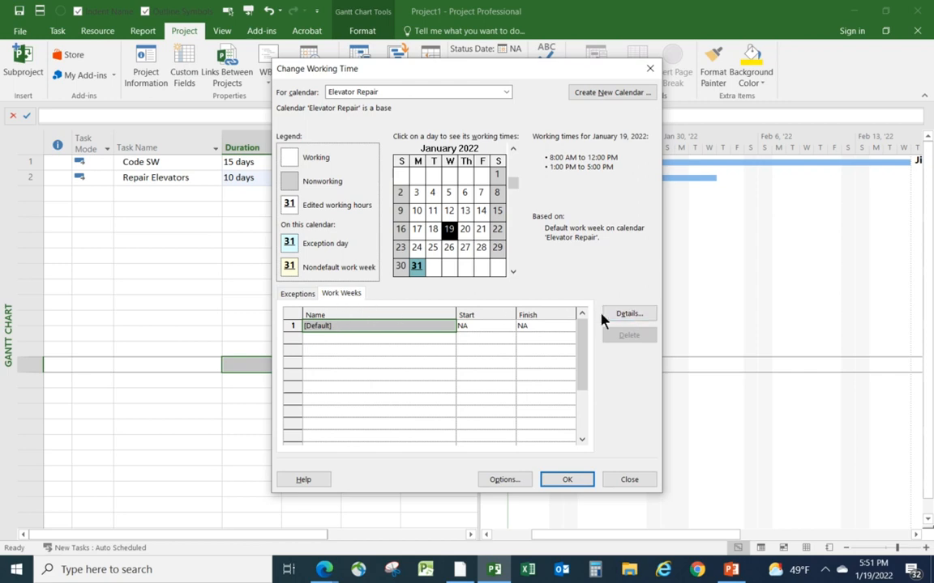
{"action": "left_click", "coordinate": [626, 316]}
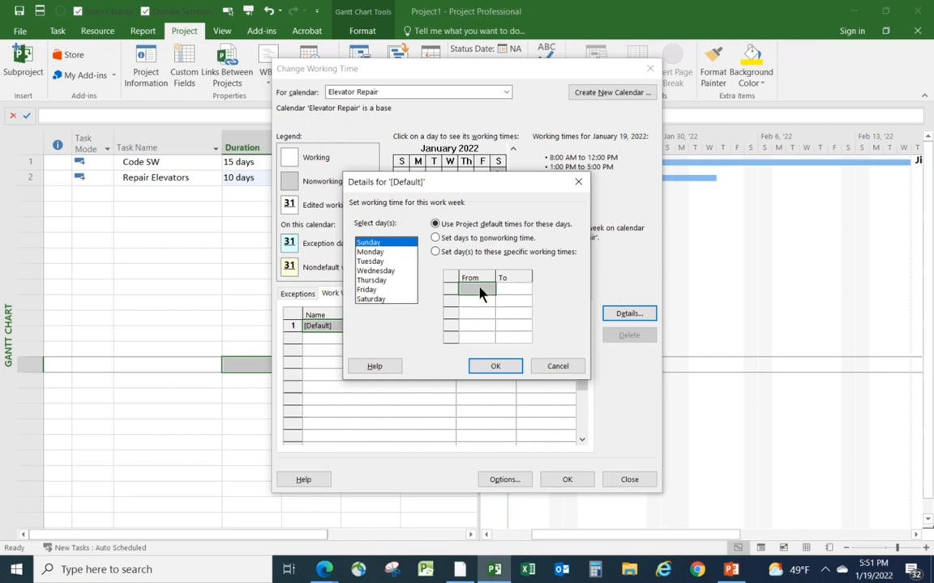
{"action": "left_click", "coordinate": [434, 252]}
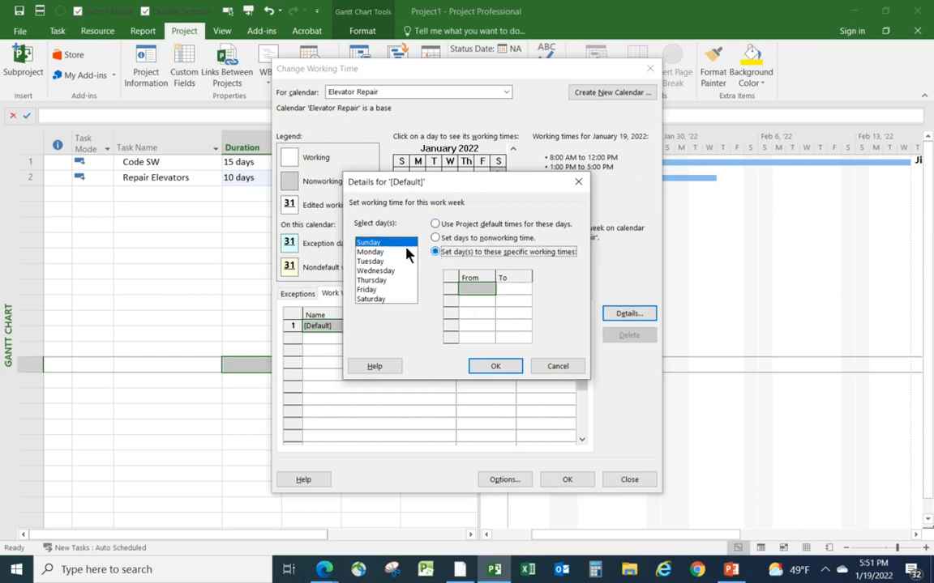
{"action": "left_click", "coordinate": [470, 286]}
{"action": "type", "text": "8"}
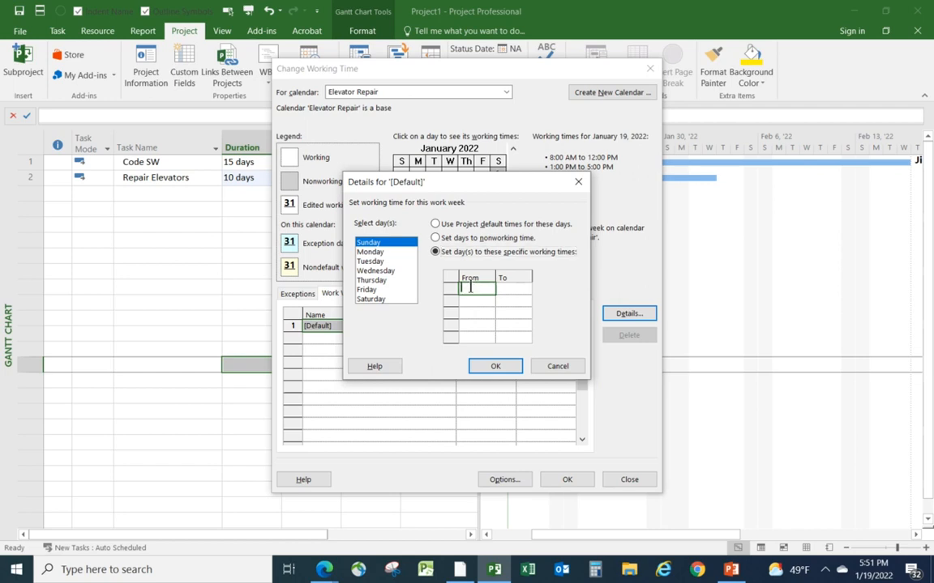
{"action": "left_click", "coordinate": [502, 288]}
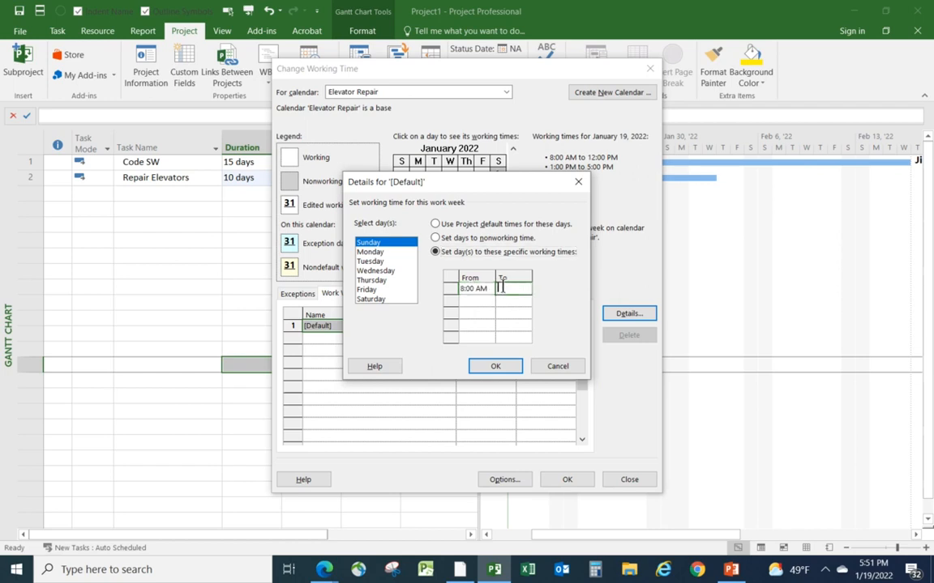
{"action": "type", "text": "12"}
{"action": "left_click", "coordinate": [478, 302]}
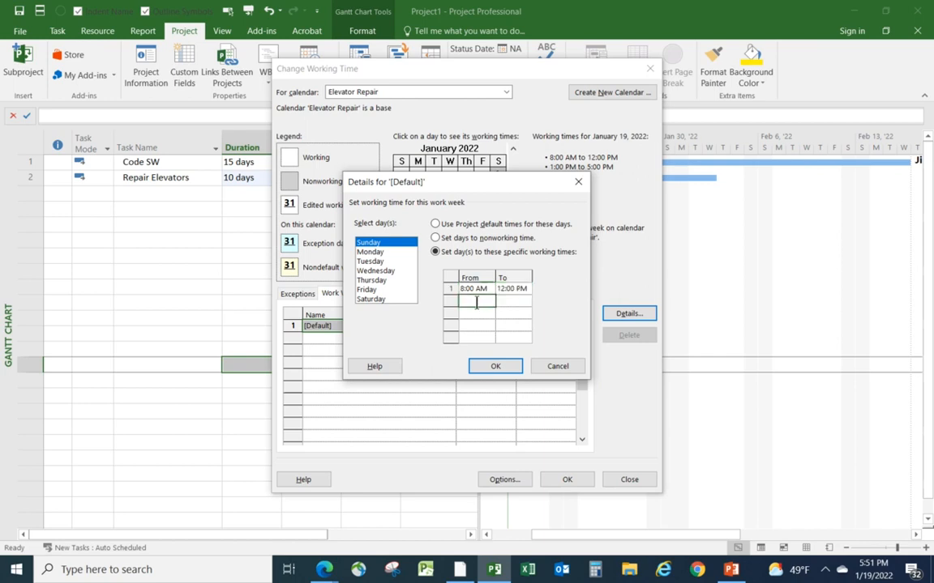
{"action": "type", "text": "1"}
{"action": "left_click", "coordinate": [509, 302]}
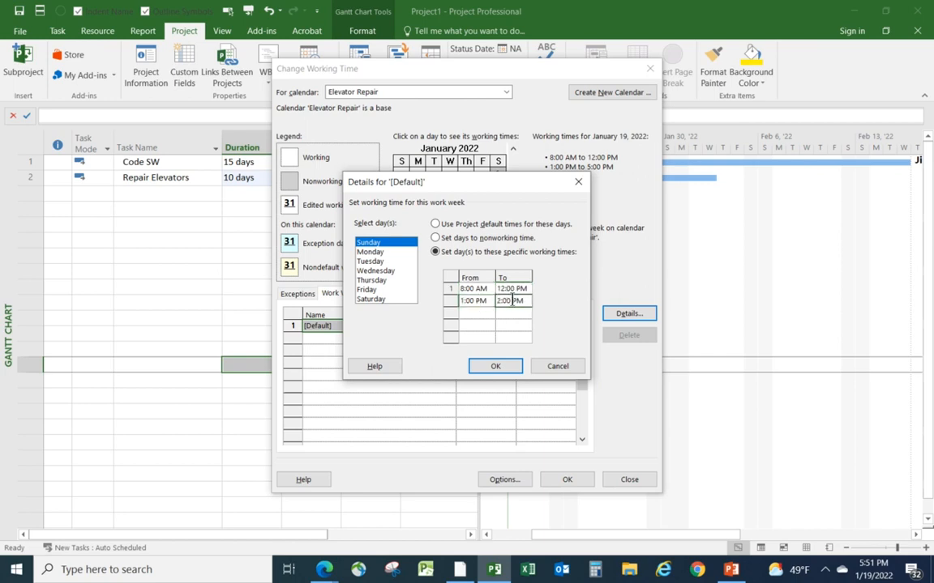
{"action": "type", "text": "5"}
{"action": "left_click", "coordinate": [511, 325]}
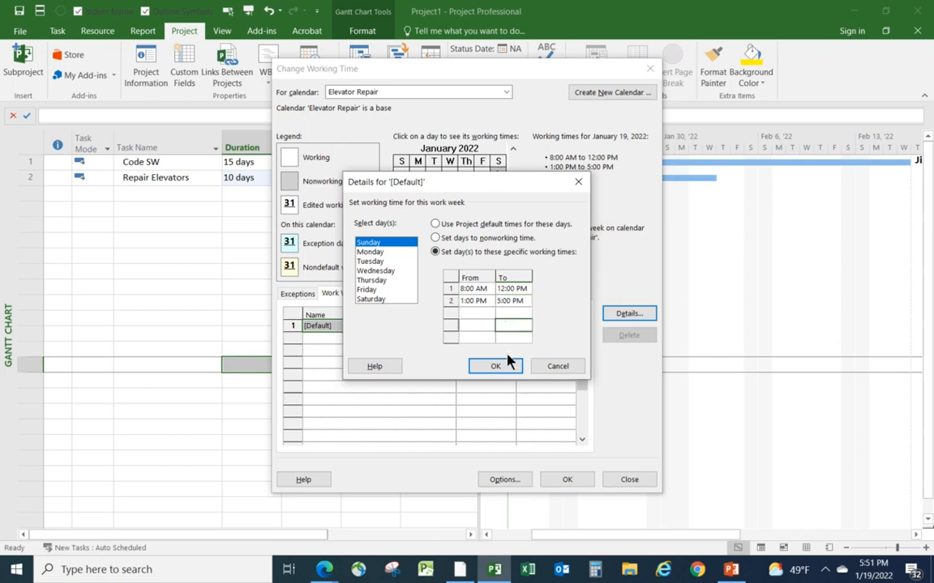
Step: Set Saturday's working times to 8:00 AM–12:00 PM and 1:00 PM–5:00 PM in the same work week
{"action": "left_click", "coordinate": [375, 301]}
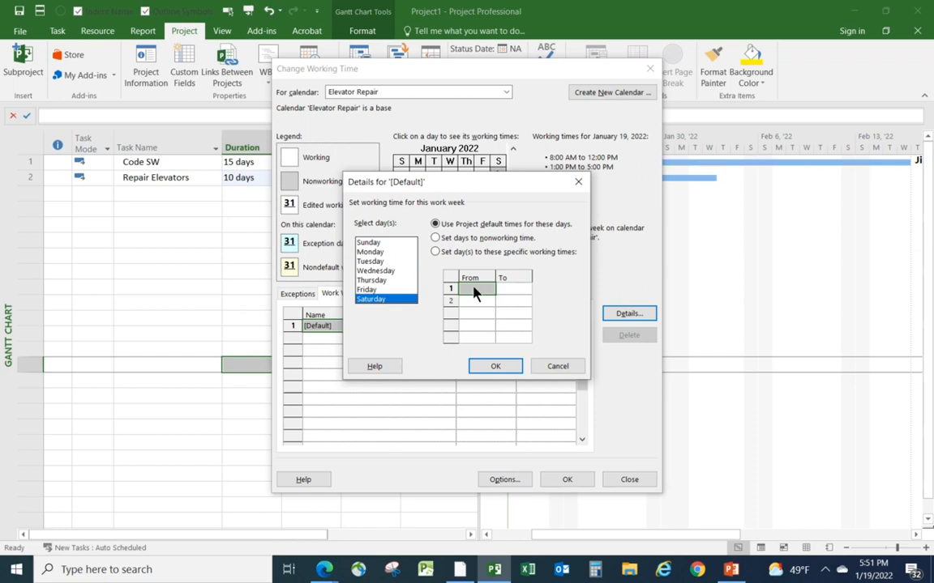
{"action": "left_click", "coordinate": [435, 251]}
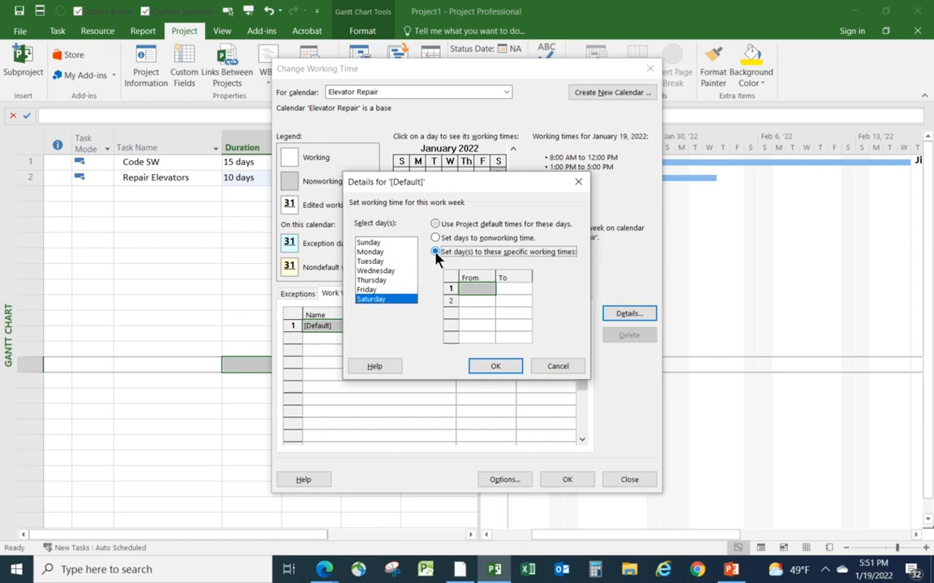
{"action": "type", "text": "8"}
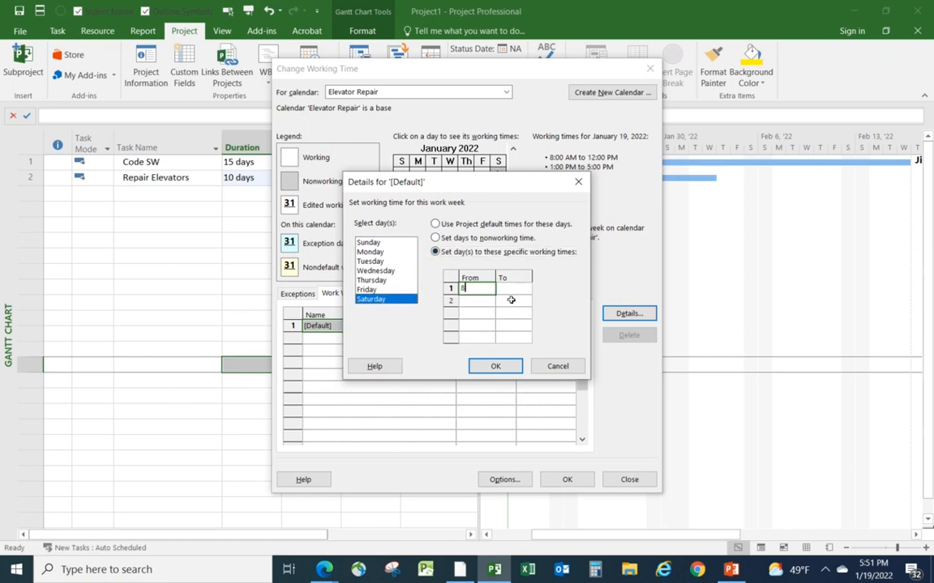
{"action": "left_click", "coordinate": [509, 290]}
{"action": "type", "text": "9"}
{"action": "type", "text": "12"}
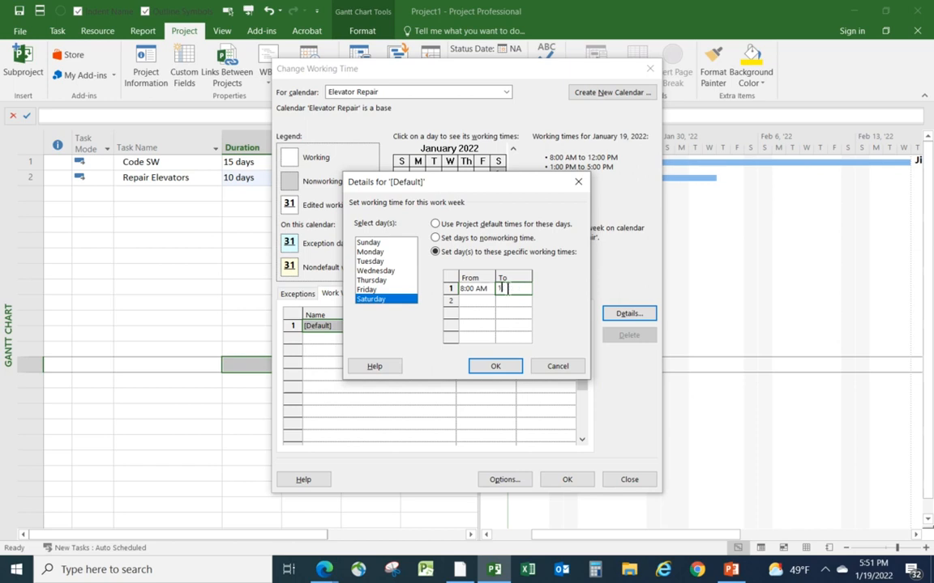
{"action": "left_click", "coordinate": [474, 302]}
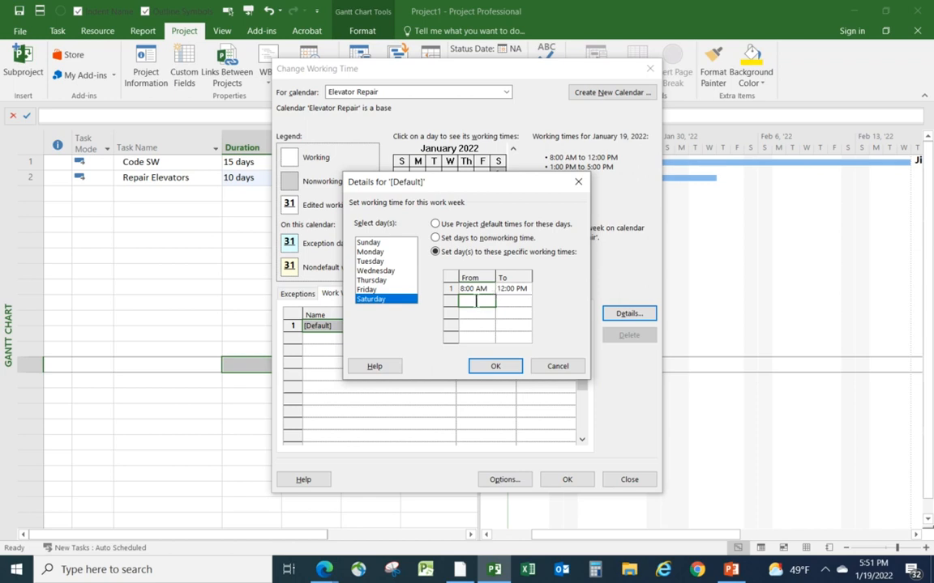
{"action": "type", "text": "1"}
{"action": "left_click", "coordinate": [507, 303]}
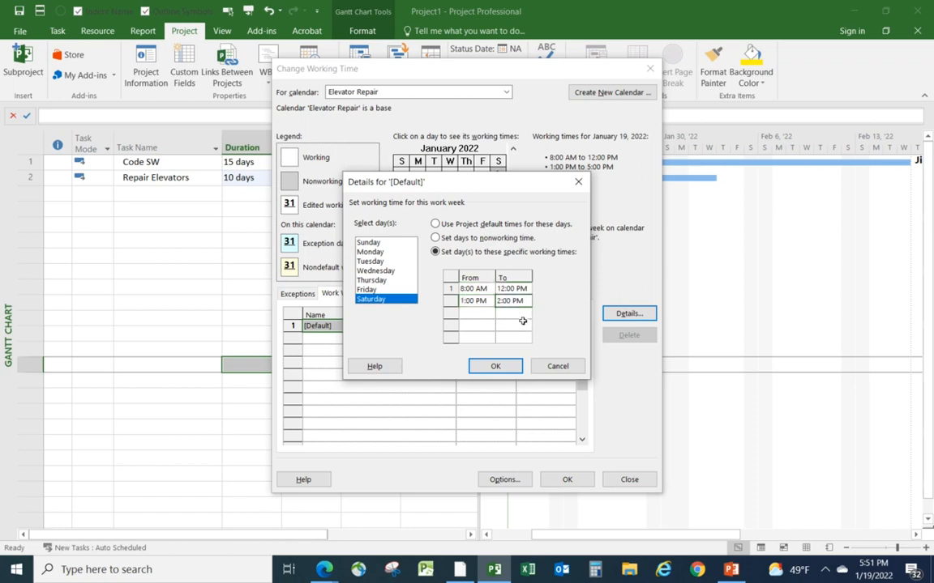
{"action": "left_click", "coordinate": [476, 326]}
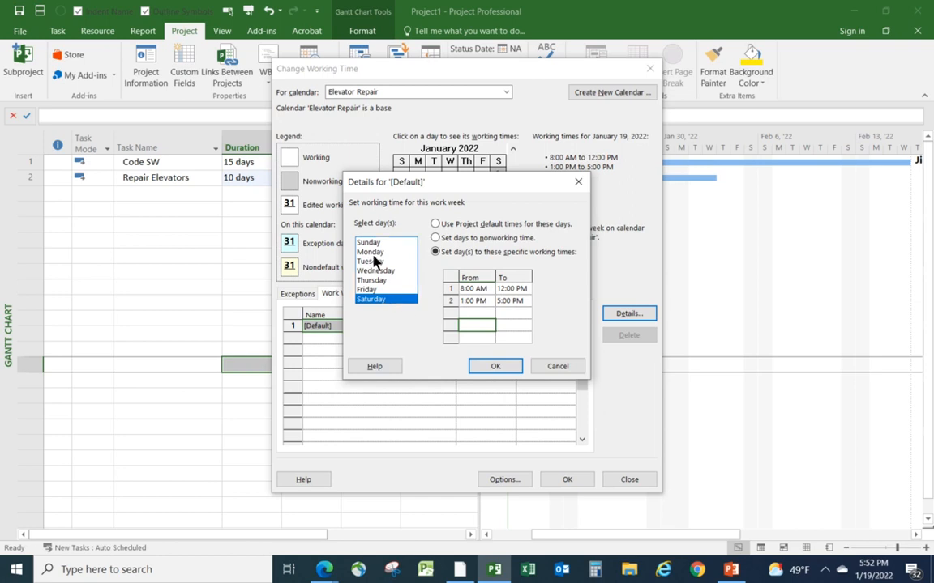
Step: Set Monday through Friday to nonworking time in the default work week and save the Elevator Repair calendar
{"action": "left_click_drag", "start_coordinate": [369, 252], "coordinate": [452, 291]}
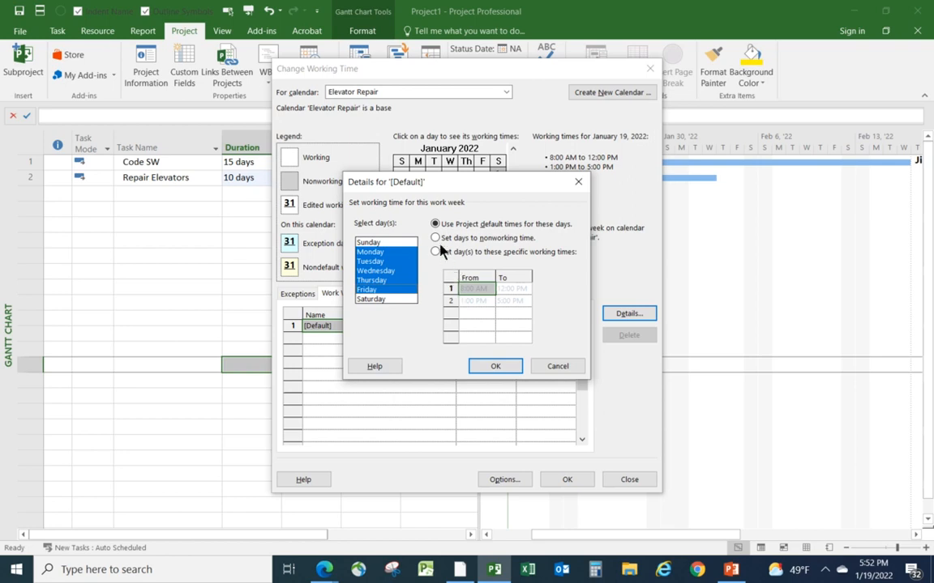
{"action": "left_click", "coordinate": [436, 238]}
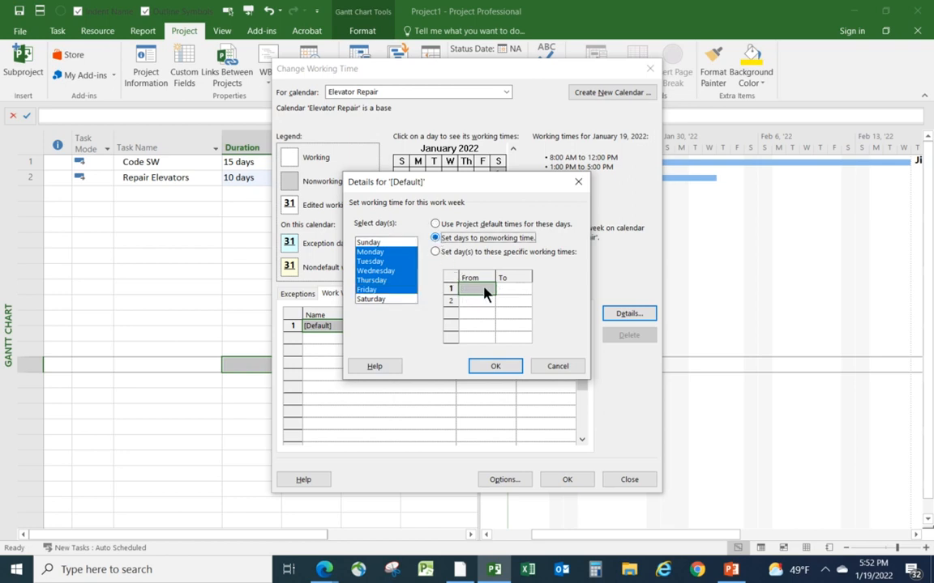
{"action": "left_click", "coordinate": [496, 366]}
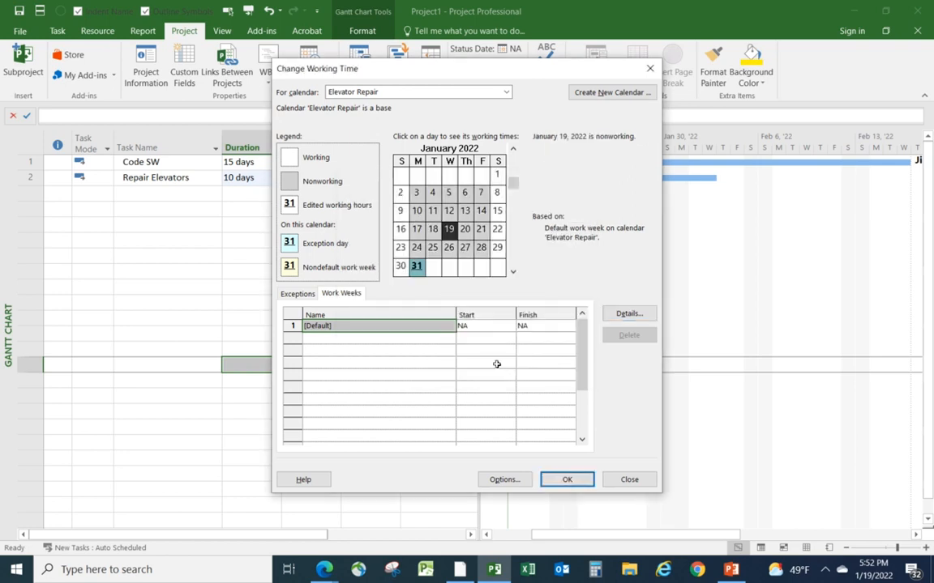
{"action": "left_click", "coordinate": [564, 479]}
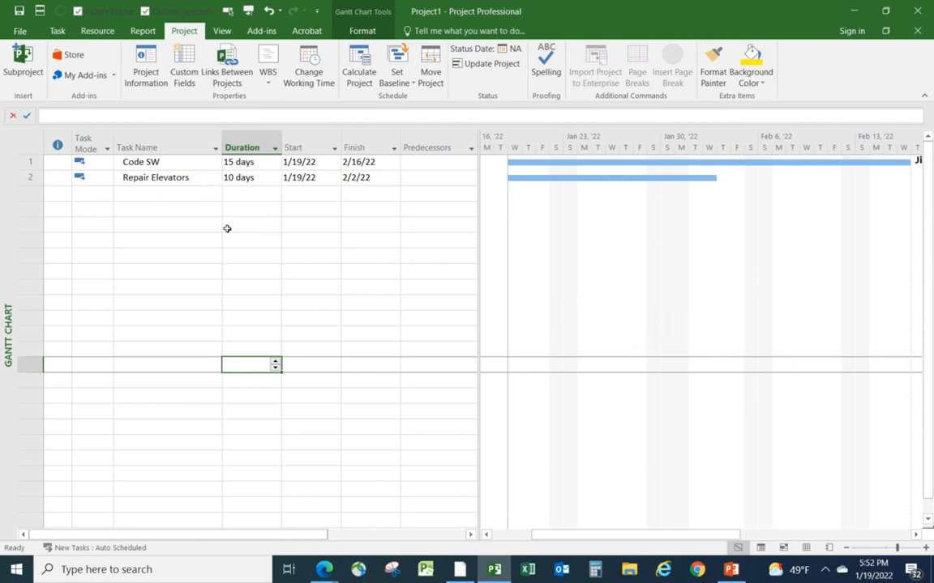
Step: Assign the Elevator Repair calendar to the Repair Elevators task
{"action": "left_click", "coordinate": [203, 178]}
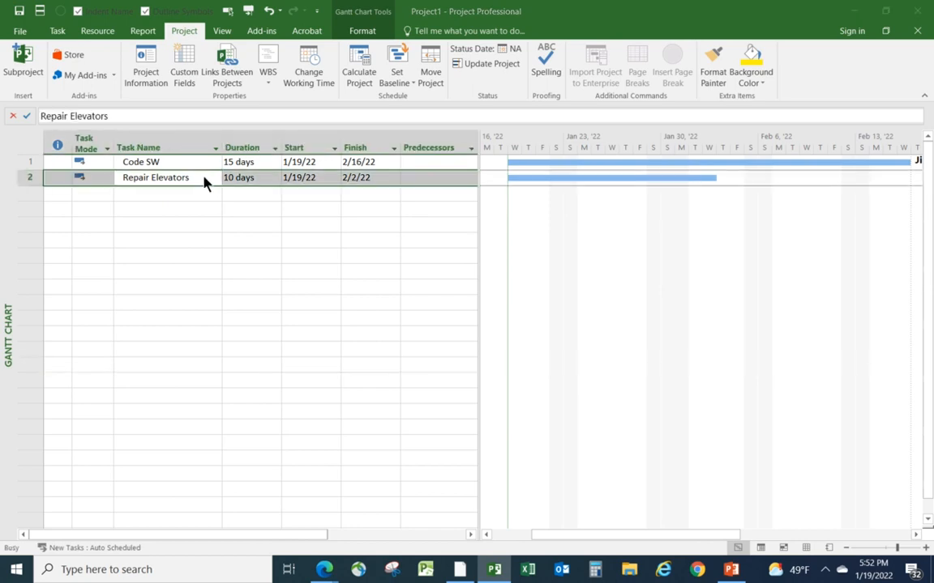
{"action": "double_click", "coordinate": [202, 180]}
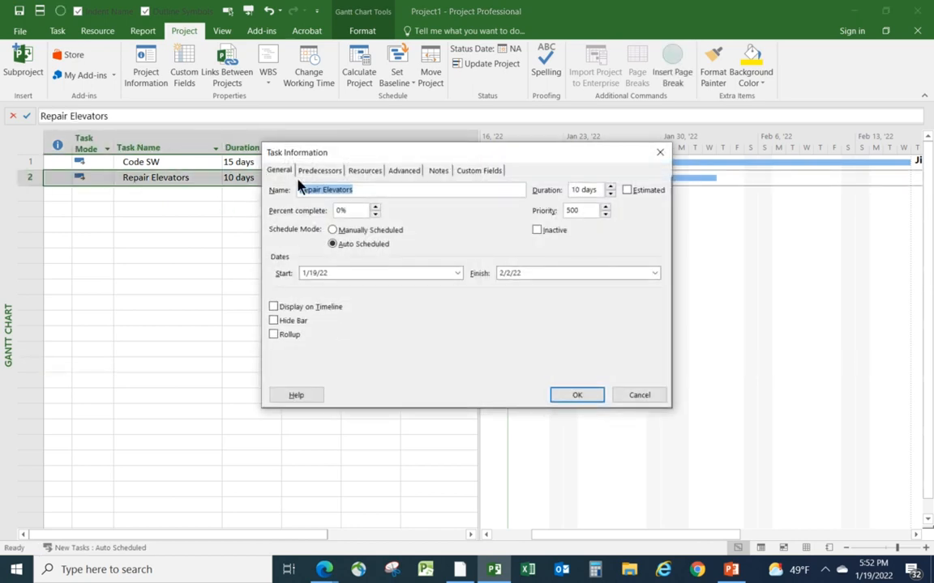
{"action": "left_click", "coordinate": [403, 175]}
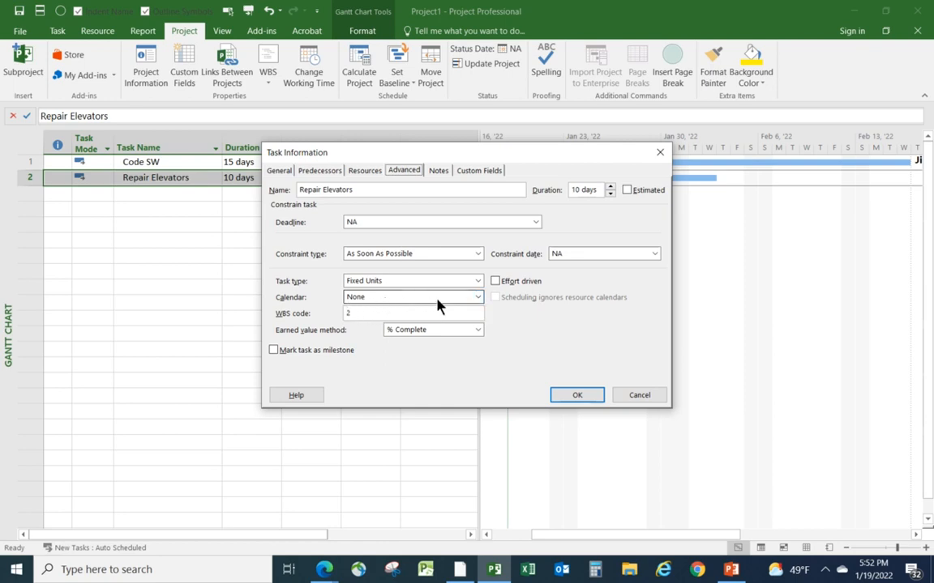
{"action": "left_click", "coordinate": [477, 297]}
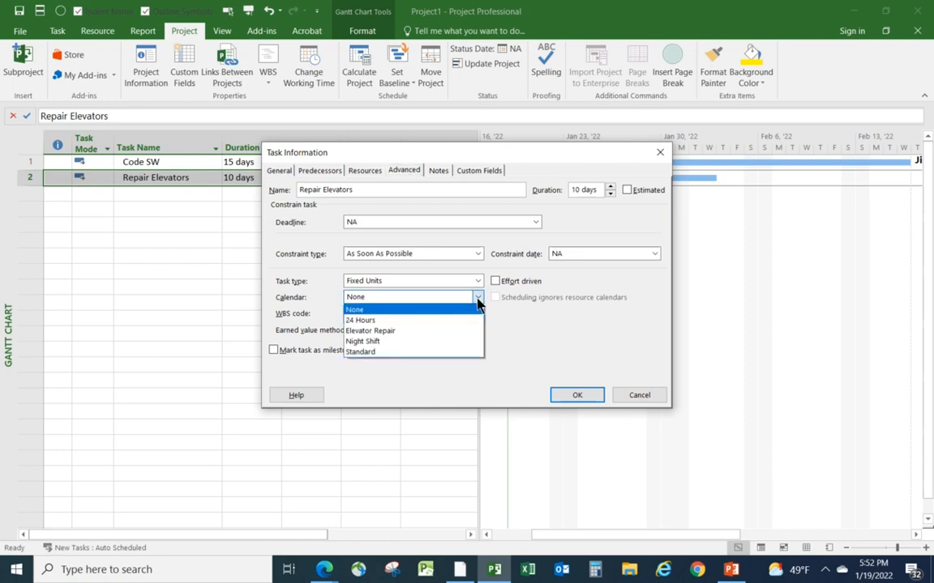
{"action": "left_click", "coordinate": [402, 332]}
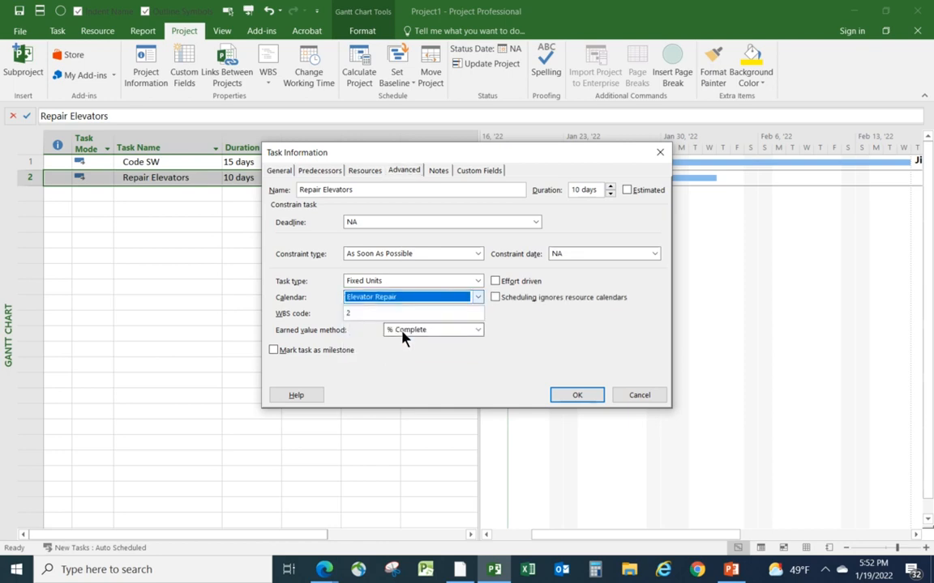
{"action": "left_click", "coordinate": [585, 399]}
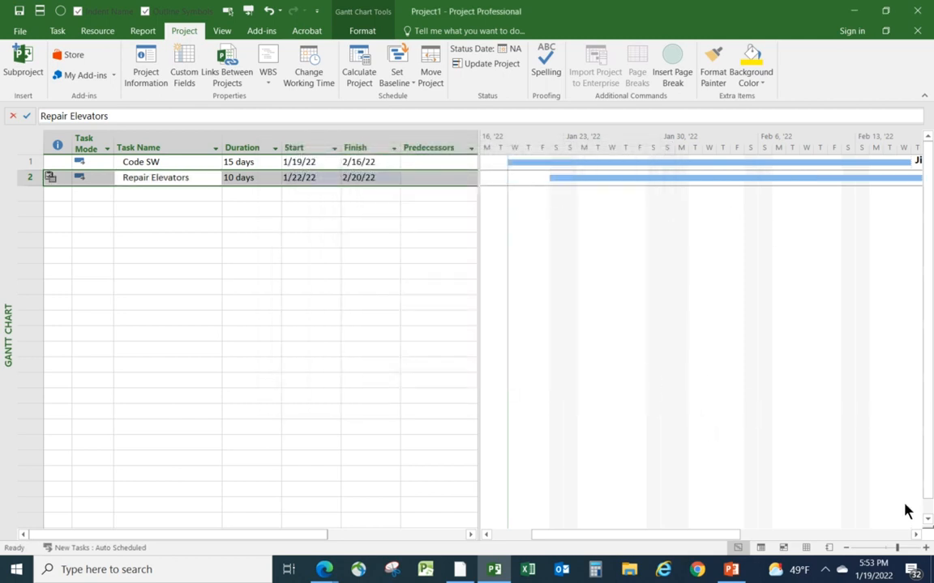
Step: Set the Gantt chart's nonworking time shading to follow the Elevator Repair calendar
{"action": "left_click", "coordinate": [916, 535]}
{"action": "left_click", "coordinate": [916, 536]}
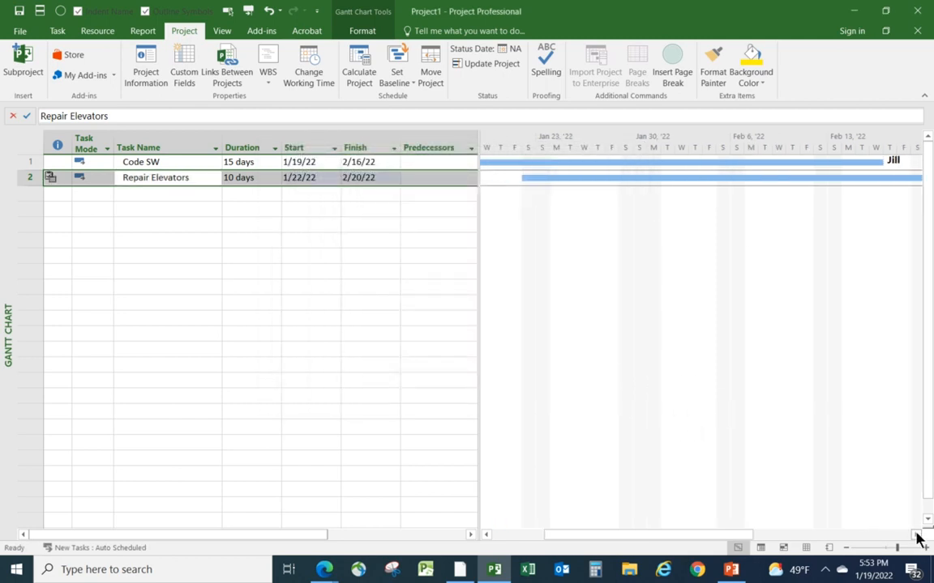
{"action": "left_click", "coordinate": [916, 536]}
{"action": "left_click", "coordinate": [916, 536]}
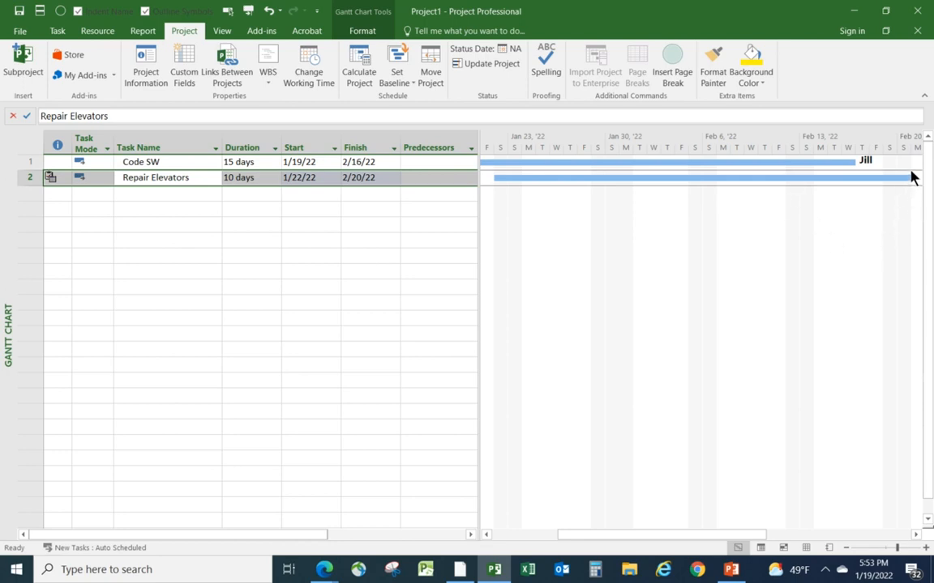
{"action": "right_click", "coordinate": [550, 278]}
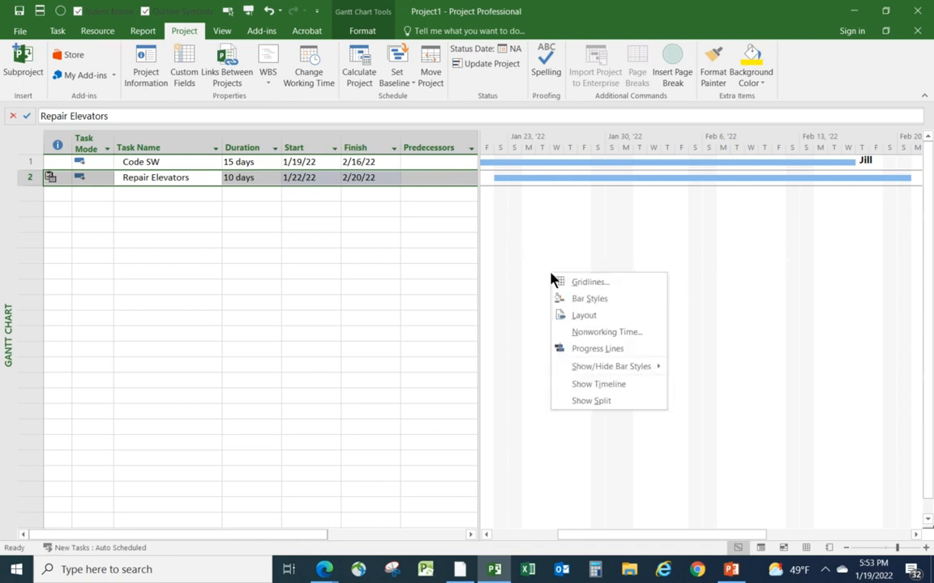
{"action": "left_click", "coordinate": [597, 333]}
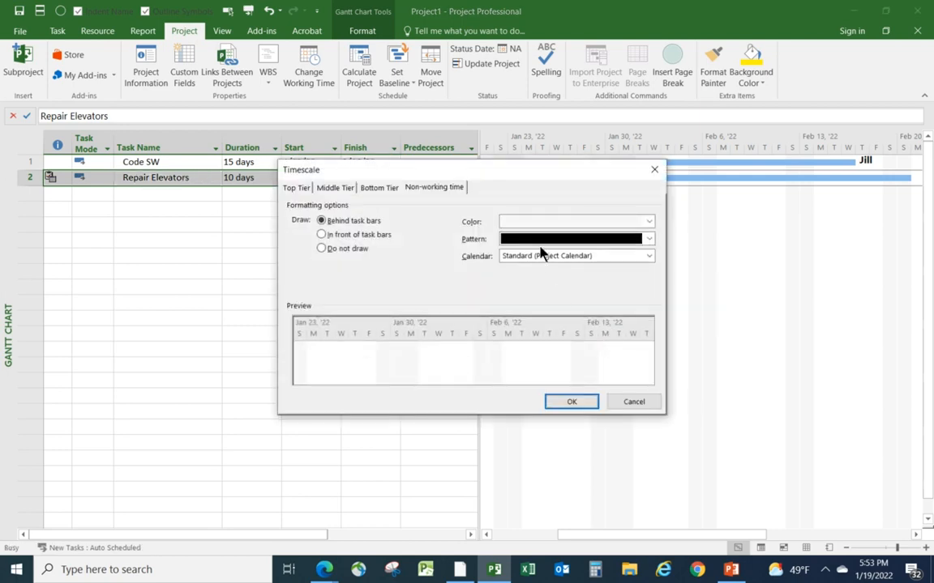
{"action": "left_click", "coordinate": [649, 256]}
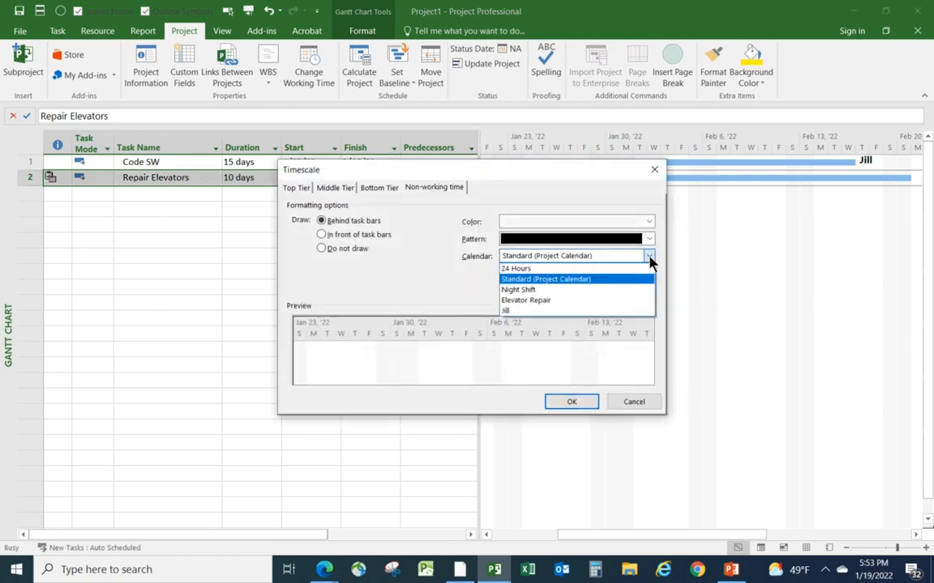
{"action": "left_click", "coordinate": [572, 300]}
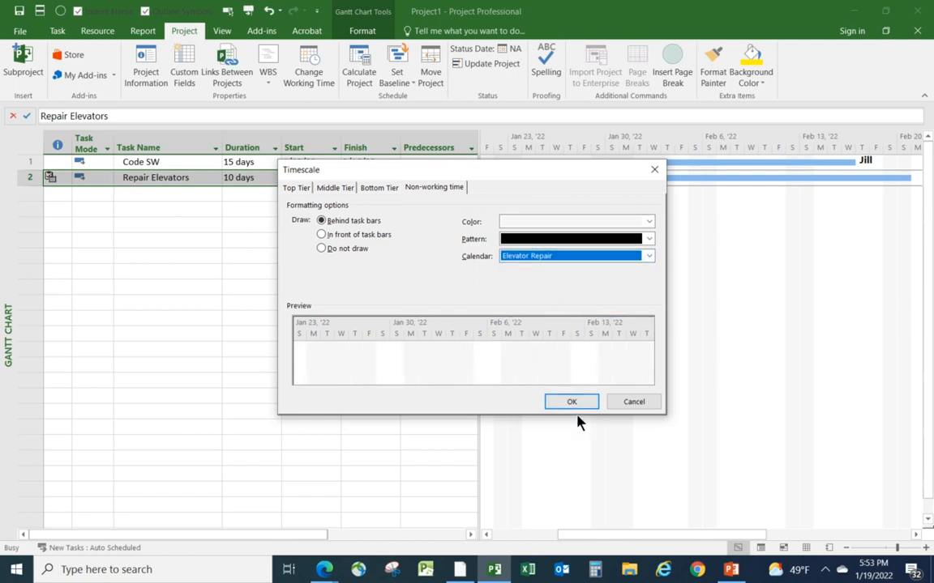
{"action": "left_click", "coordinate": [572, 403]}
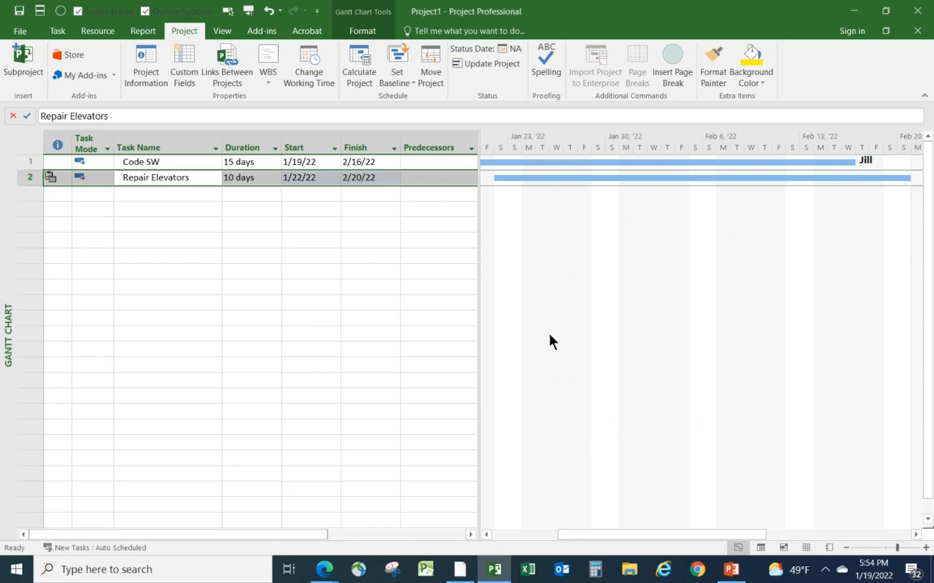
Step: Return the Gantt chart's nonworking time shading to the Standard (Project Calendar)
{"action": "right_click", "coordinate": [601, 302]}
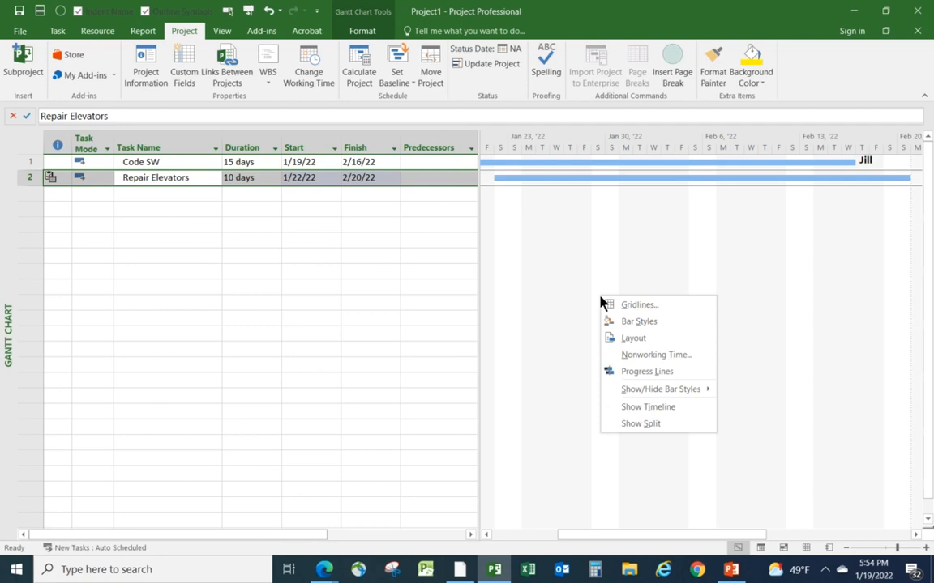
{"action": "left_click", "coordinate": [639, 357]}
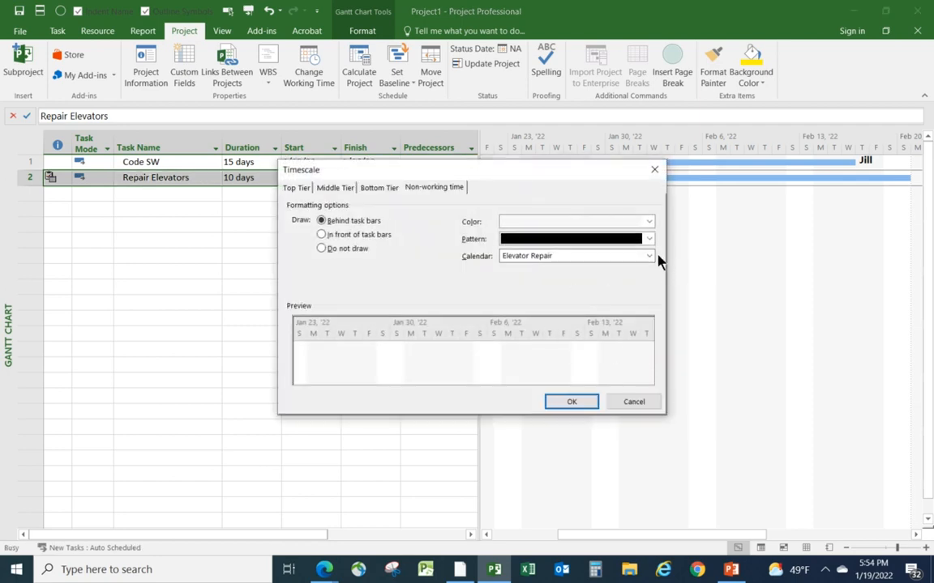
{"action": "left_click", "coordinate": [649, 257]}
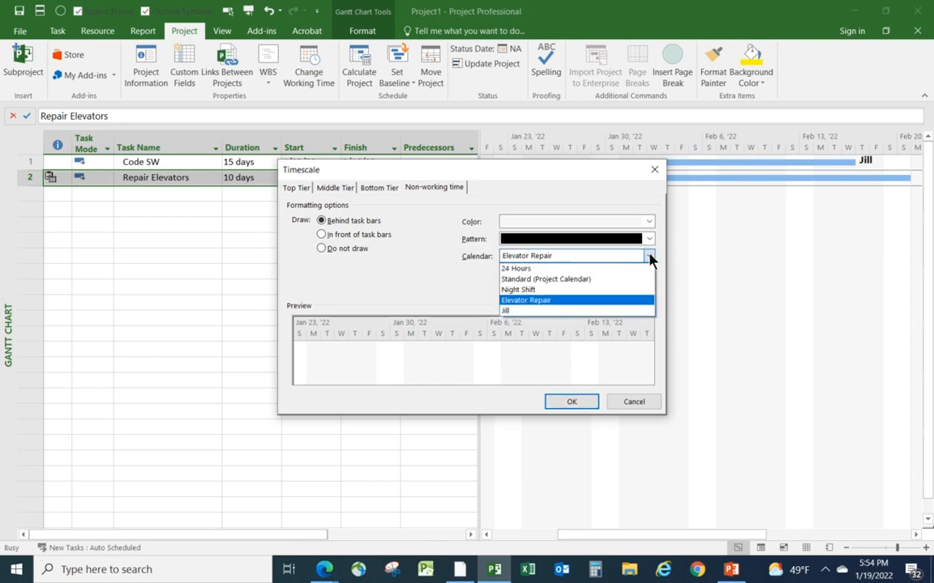
{"action": "left_click", "coordinate": [558, 279]}
{"action": "left_click", "coordinate": [571, 402]}
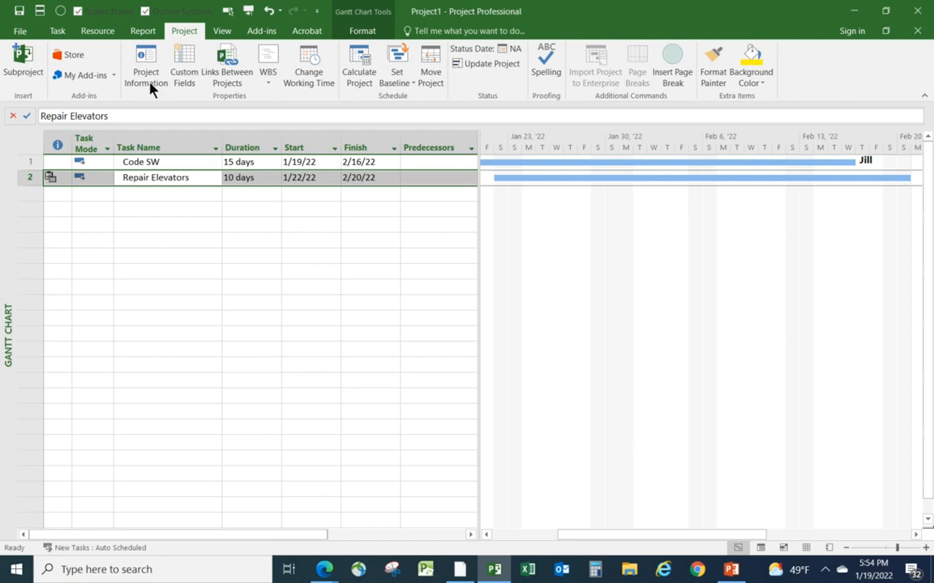
Step: Create a new blank project
{"action": "left_click", "coordinate": [20, 33]}
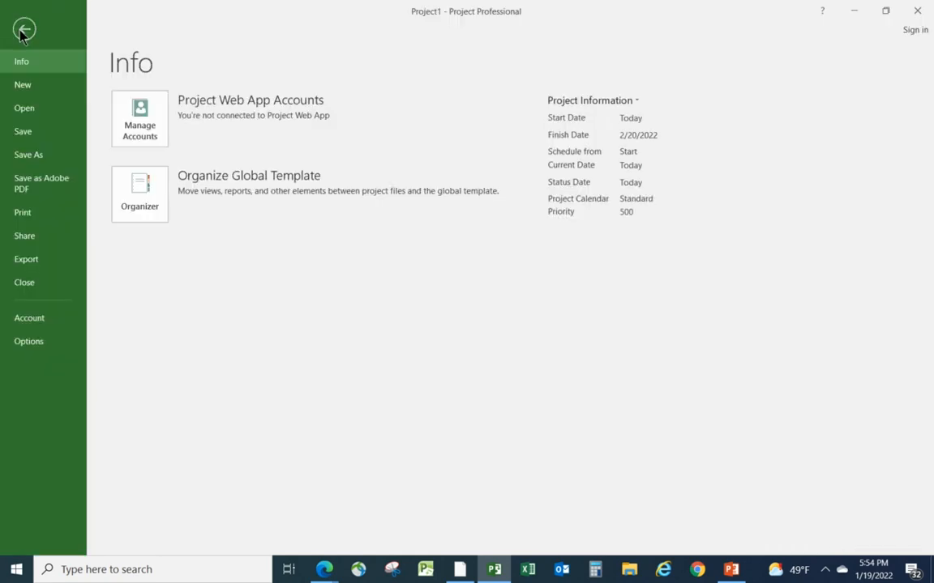
{"action": "left_click", "coordinate": [26, 81]}
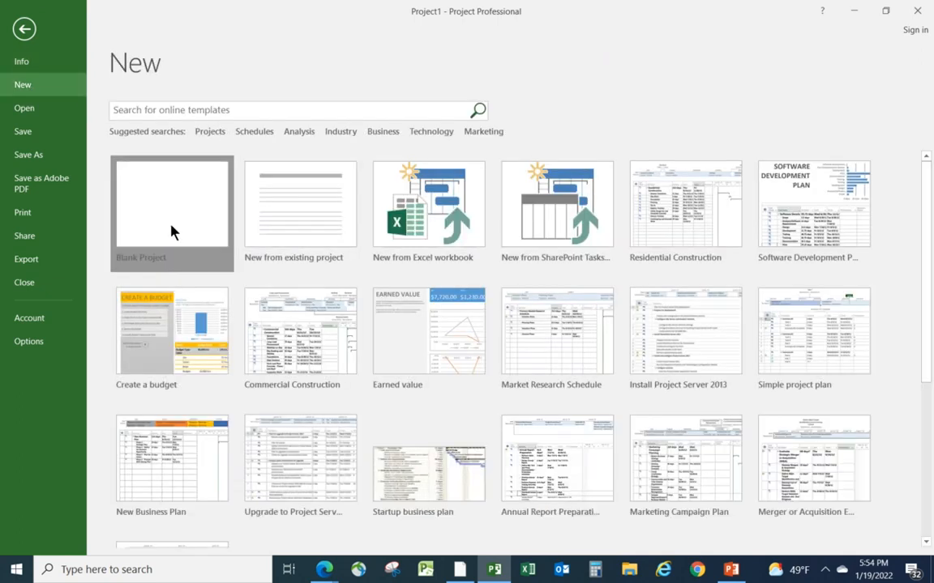
{"action": "left_click", "coordinate": [173, 231]}
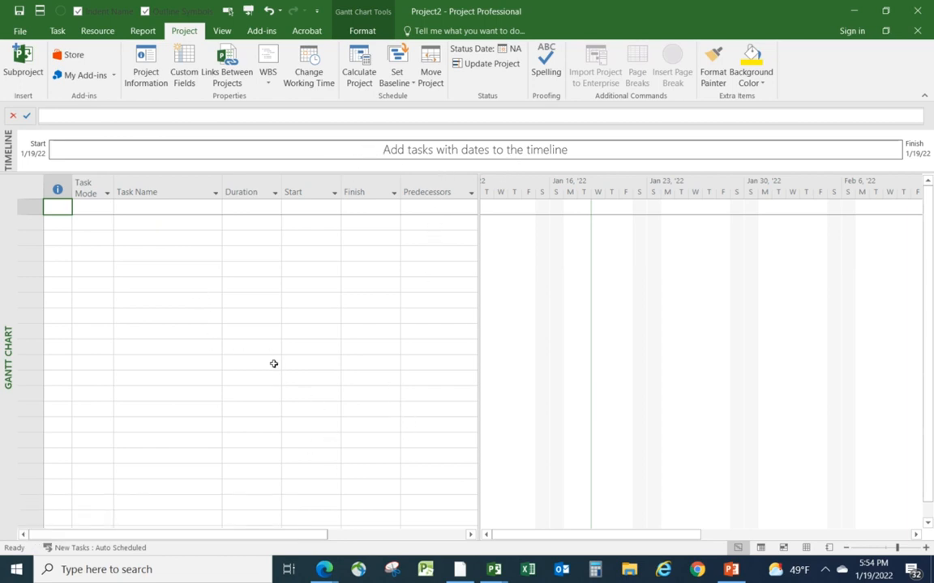
Step: Add a task named New Task to Repair Elevators with a duration of 14 days
{"action": "left_click", "coordinate": [153, 209]}
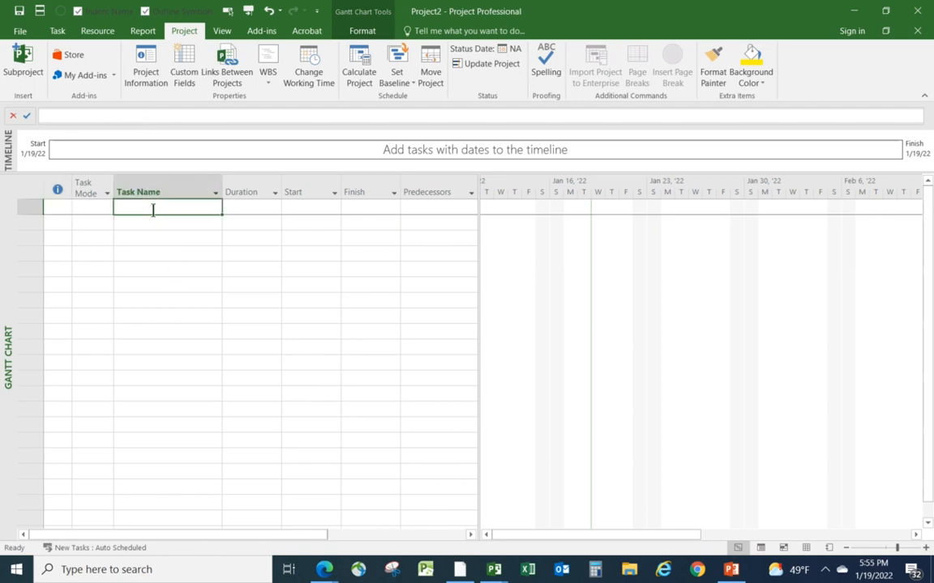
{"action": "type", "text": "New T"}
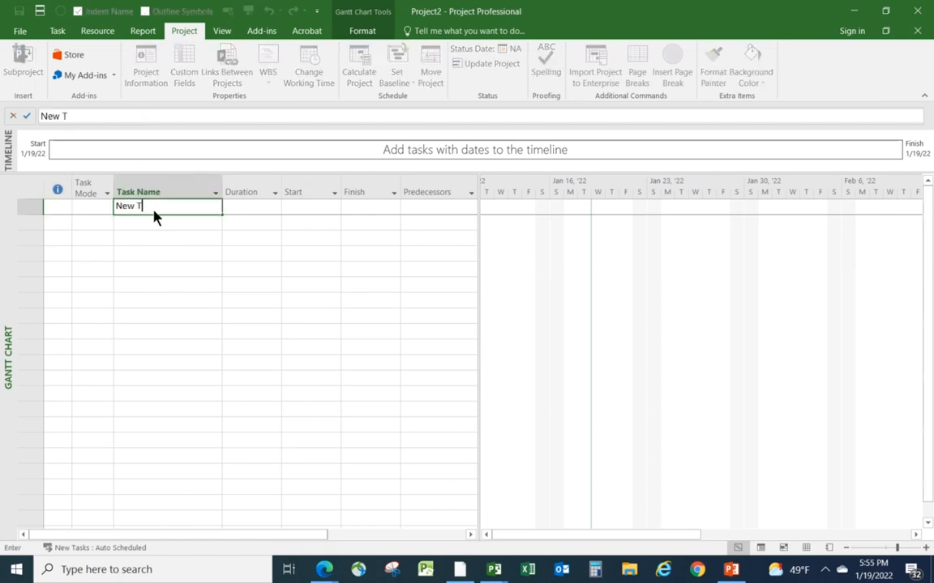
{"action": "type", "text": "ask to Repair Ele"}
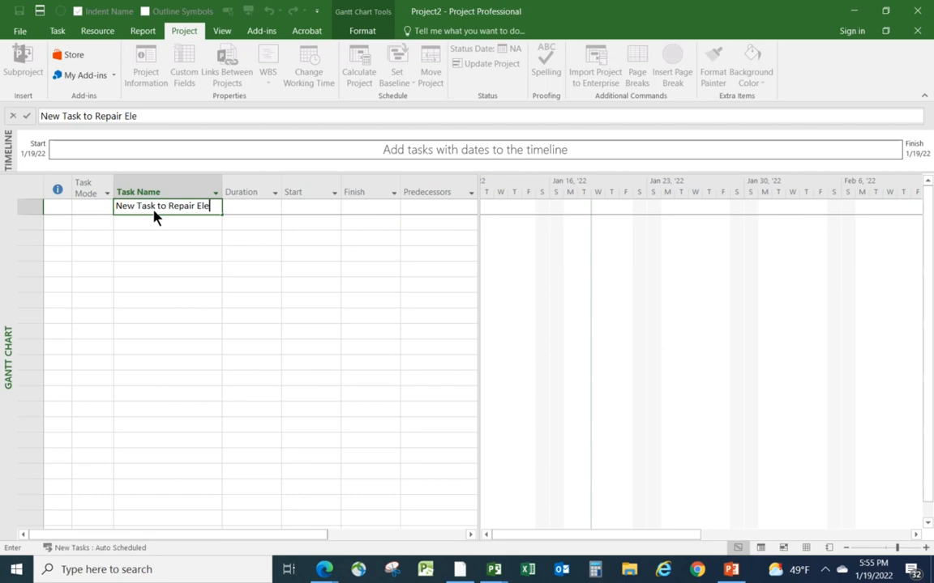
{"action": "type", "text": "vators"}
{"action": "left_click", "coordinate": [156, 328]}
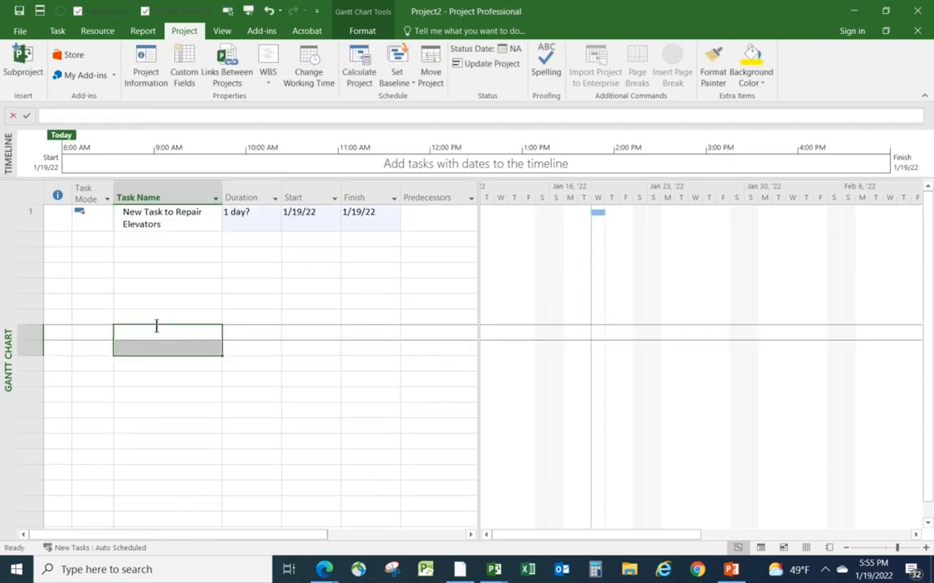
{"action": "left_click", "coordinate": [259, 220]}
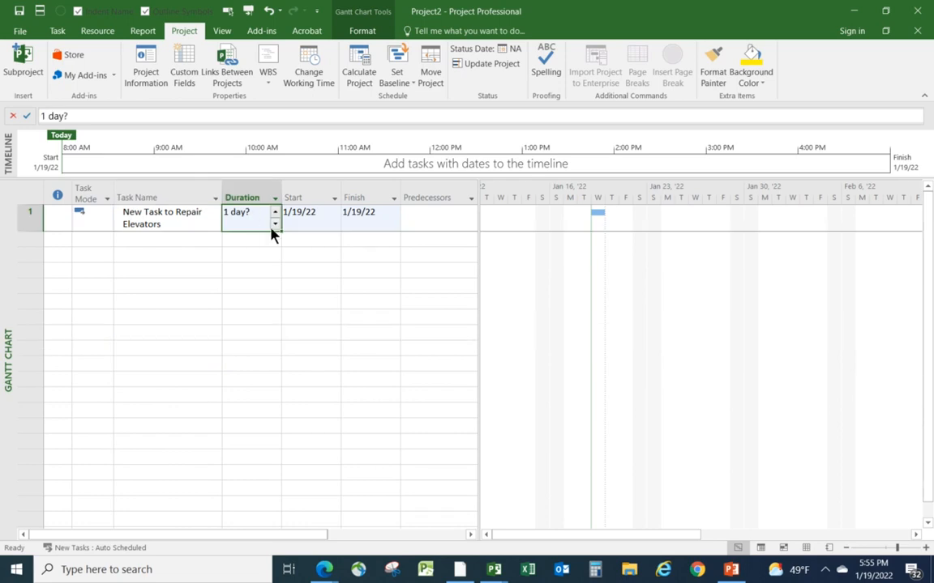
{"action": "type", "text": "14"}
{"action": "left_click", "coordinate": [221, 333]}
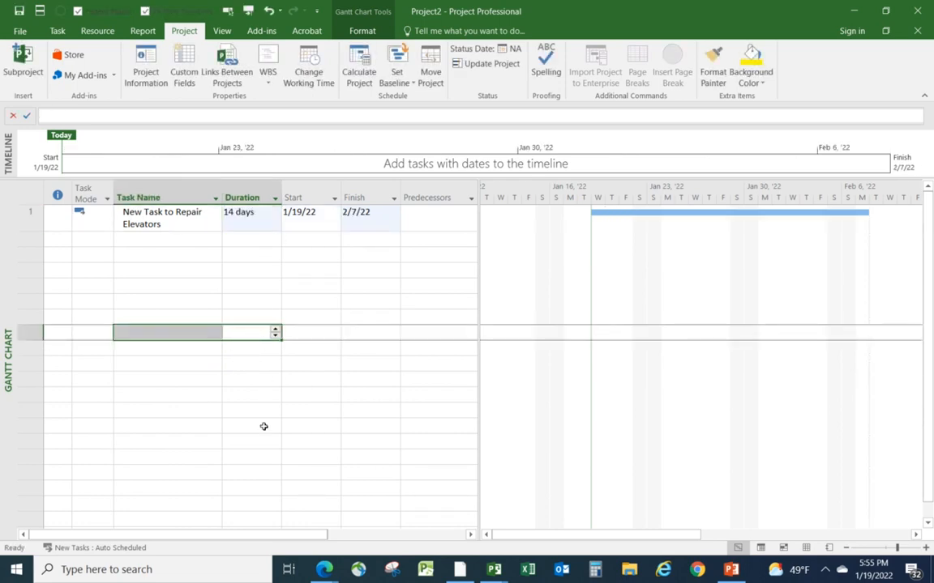
Step: Check which calendars can be assigned to New Task to Repair Elevators, leaving the task's settings as they are
{"action": "double_click", "coordinate": [181, 216]}
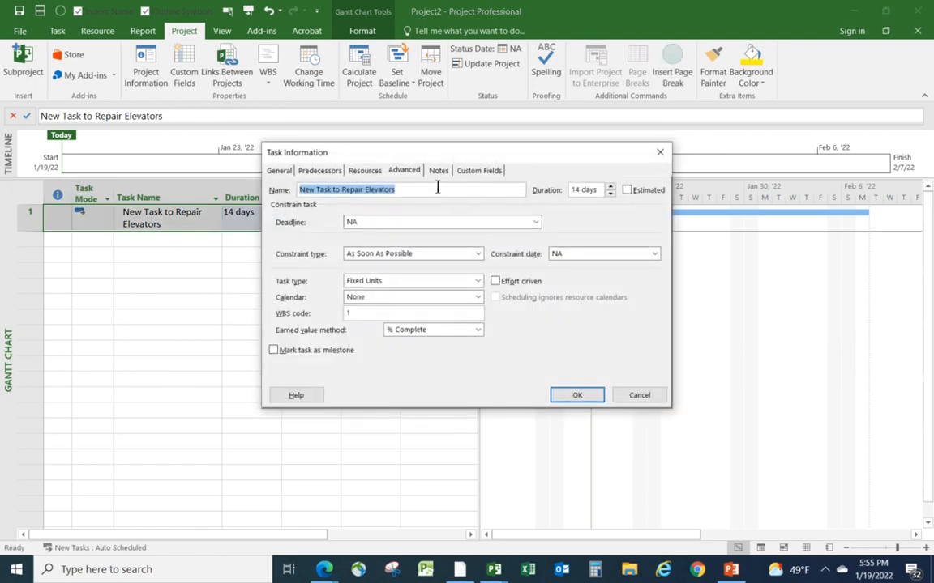
{"action": "left_click", "coordinate": [405, 172]}
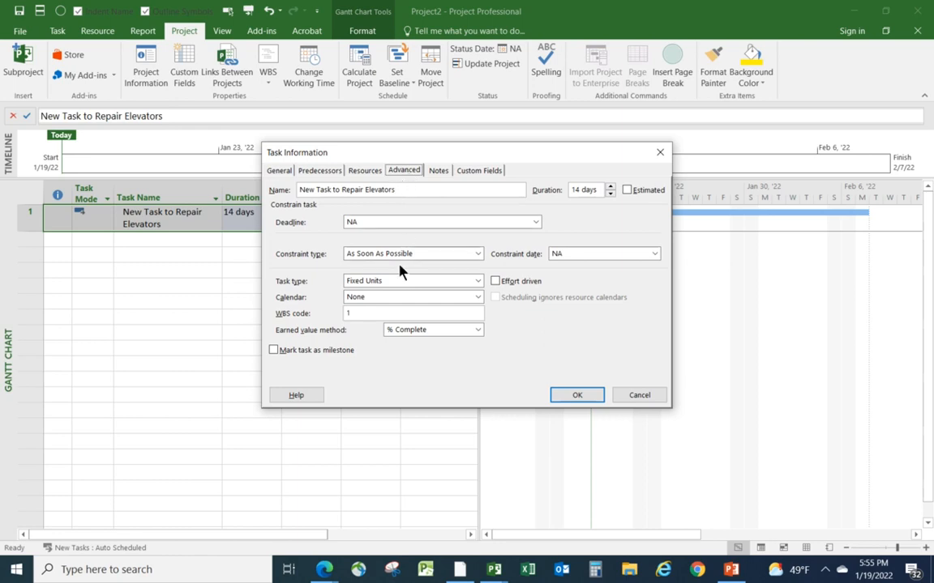
{"action": "left_click", "coordinate": [478, 298]}
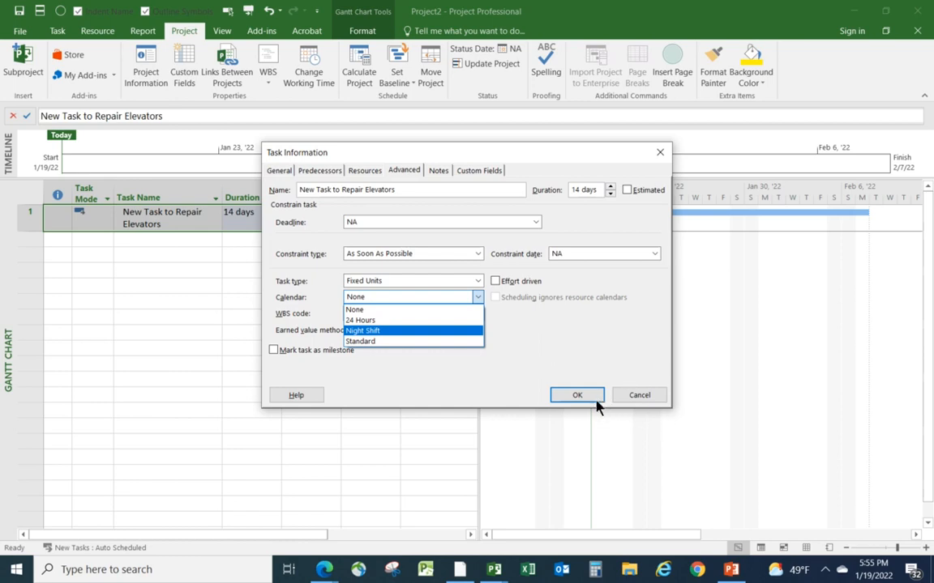
{"action": "left_click", "coordinate": [660, 153]}
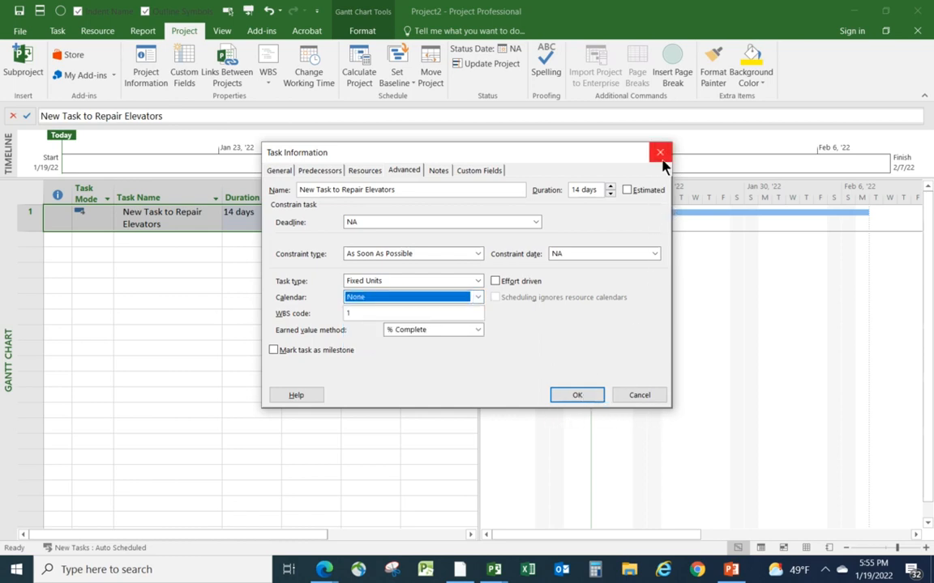
{"action": "left_click", "coordinate": [663, 155]}
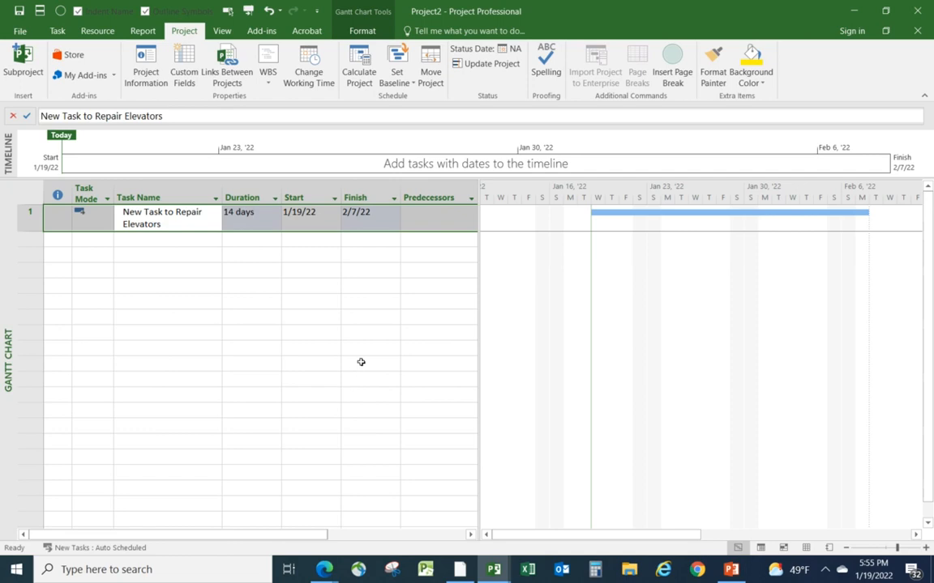
Step: Switch to Project1 and examine the calendar indicator beside the Repair Elevators task
{"action": "mouse_move", "coordinate": [494, 569]}
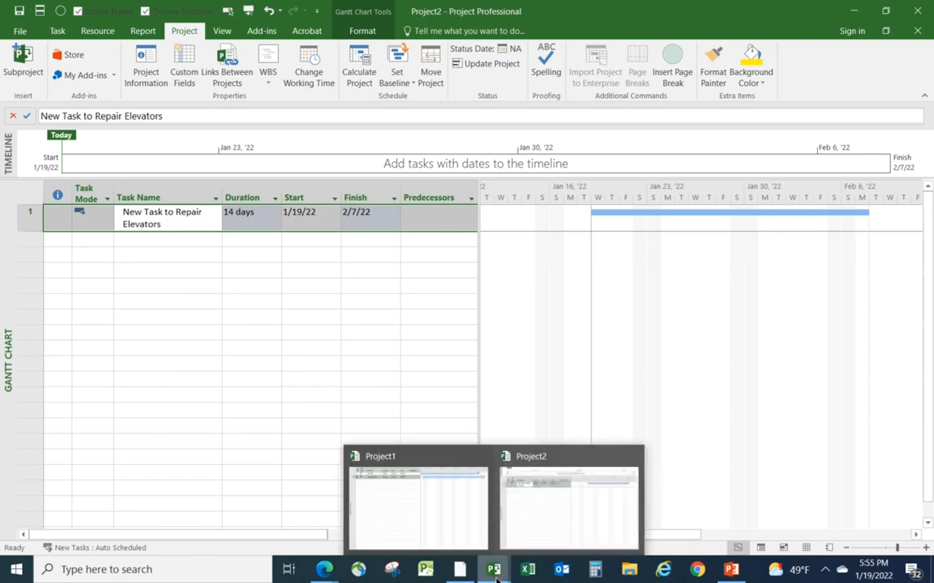
{"action": "left_click", "coordinate": [396, 517]}
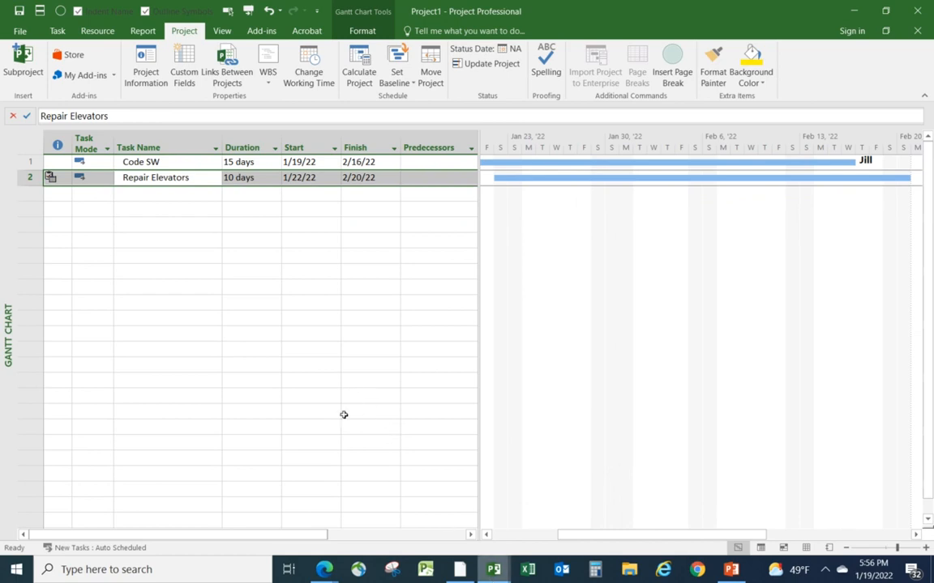
{"action": "left_click", "coordinate": [276, 287]}
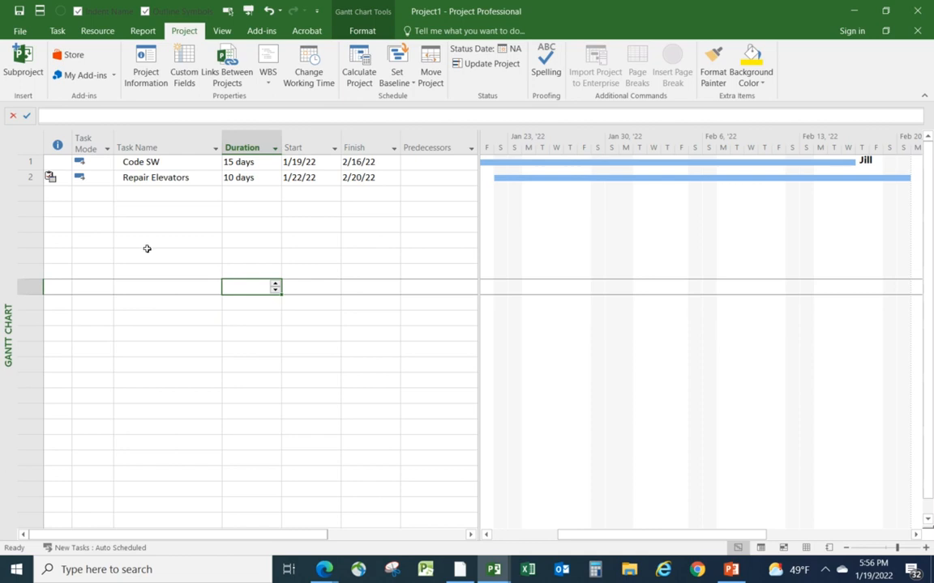
{"action": "mouse_move", "coordinate": [50, 176]}
Step: Switch to Project2 and set up the Organizer with Project1 as the source file and Project2 as the destination
{"action": "mouse_move", "coordinate": [500, 575]}
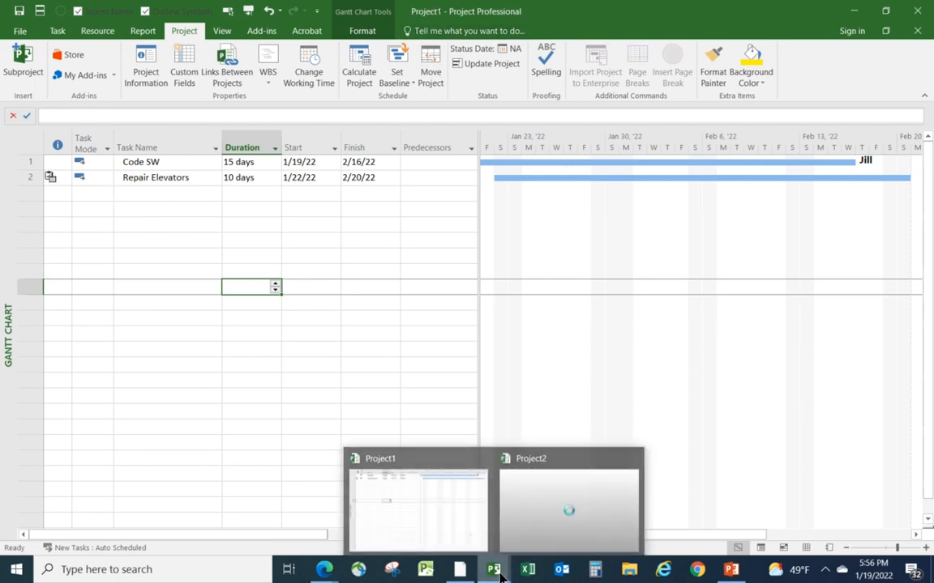
{"action": "left_click", "coordinate": [558, 534]}
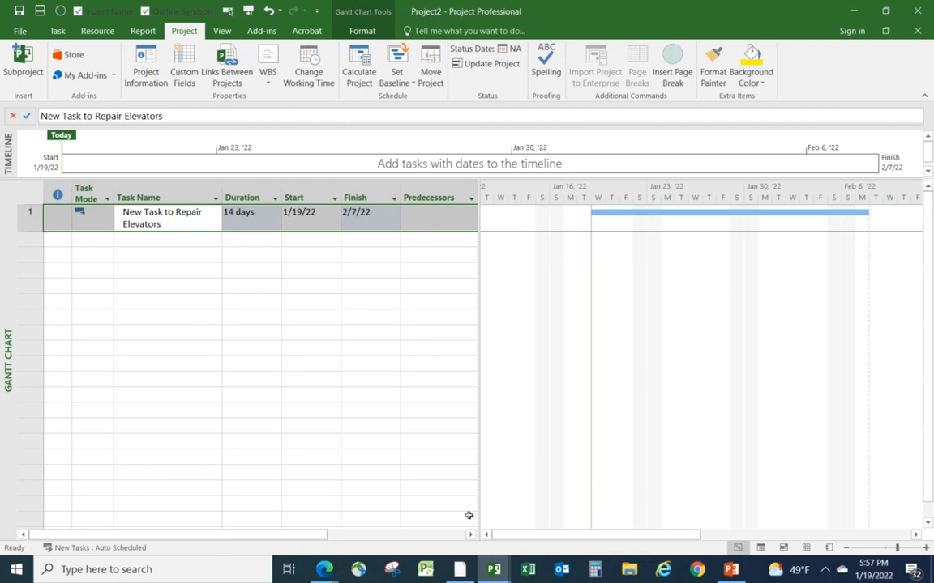
{"action": "mouse_move", "coordinate": [488, 572]}
{"action": "left_click", "coordinate": [21, 34]}
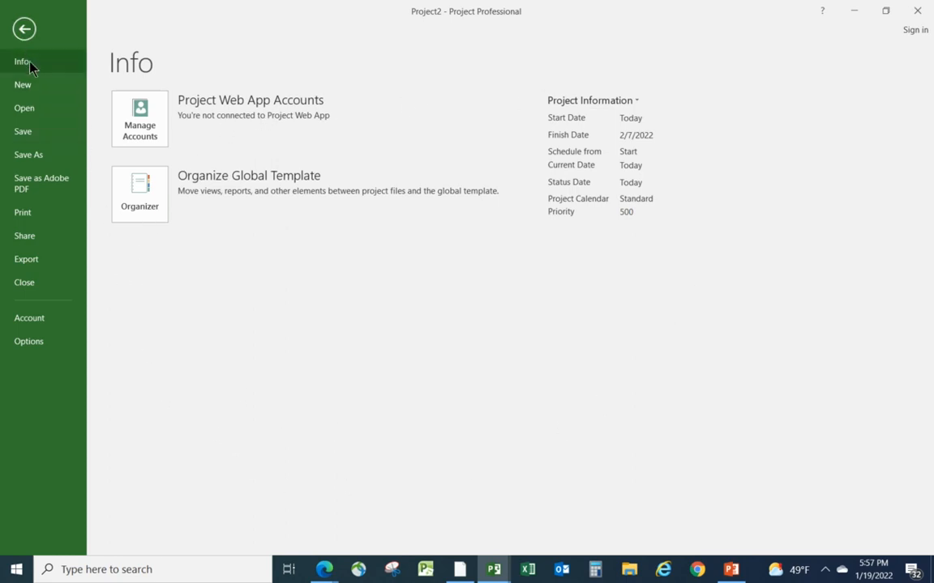
{"action": "left_click", "coordinate": [137, 205]}
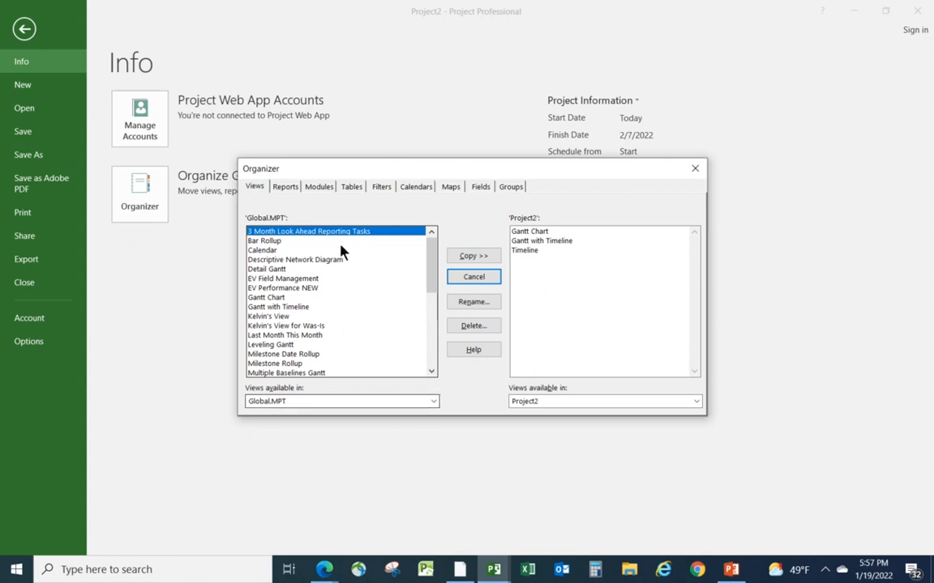
{"action": "left_click", "coordinate": [434, 402]}
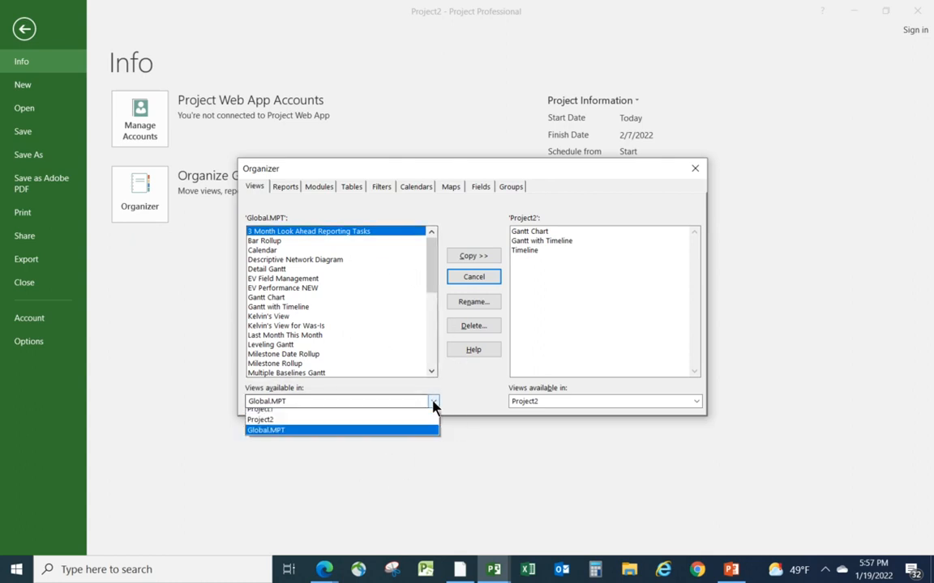
{"action": "left_click", "coordinate": [313, 414]}
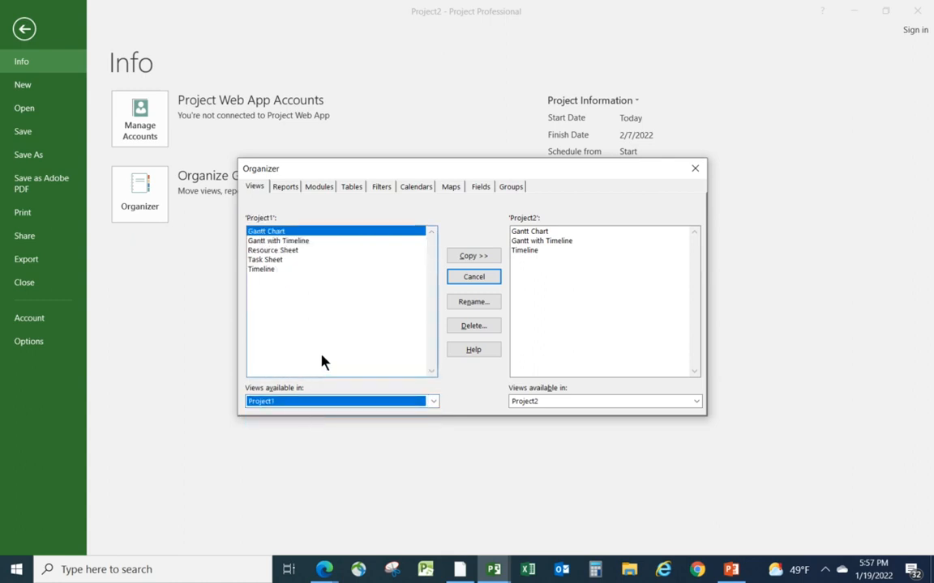
{"action": "left_click", "coordinate": [696, 402]}
{"action": "left_click", "coordinate": [587, 424]}
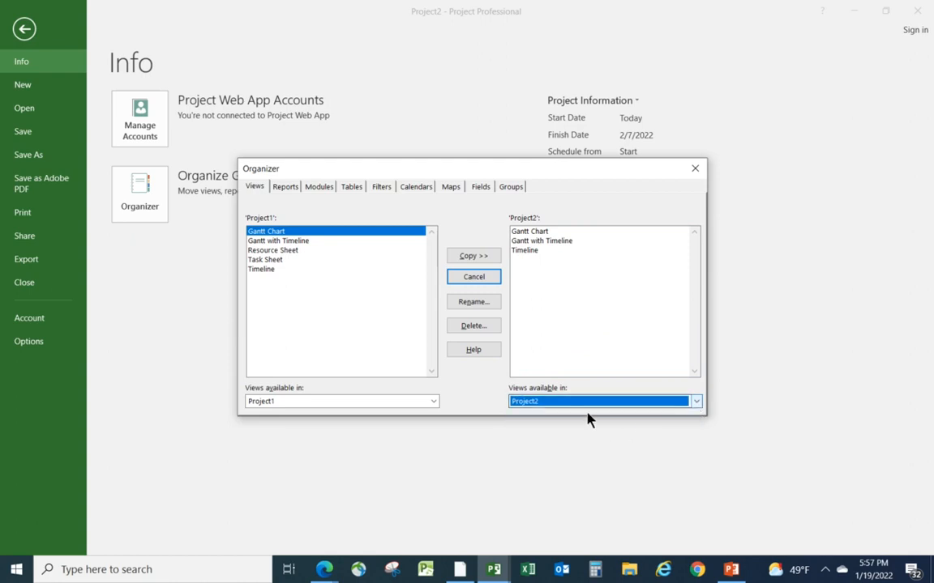
Step: Copy the Elevator Repair calendar from Project1 into Project2, close the Organizer and return to the schedule
{"action": "left_click", "coordinate": [417, 188]}
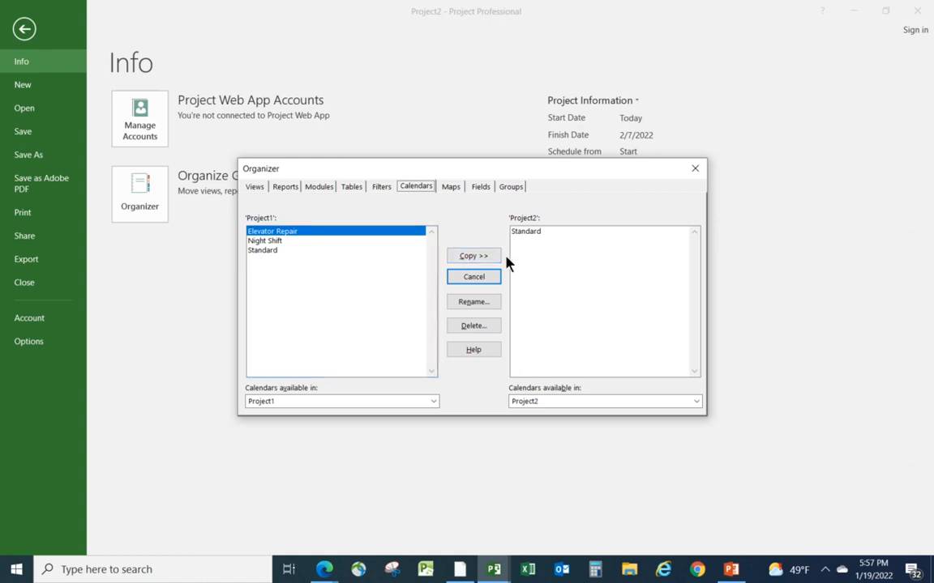
{"action": "left_click", "coordinate": [473, 257]}
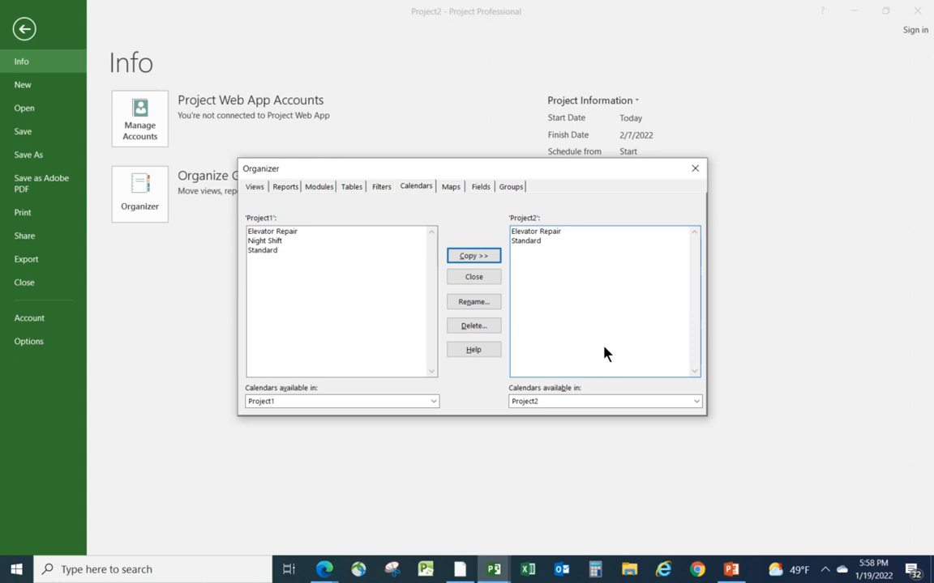
{"action": "left_click", "coordinate": [699, 173]}
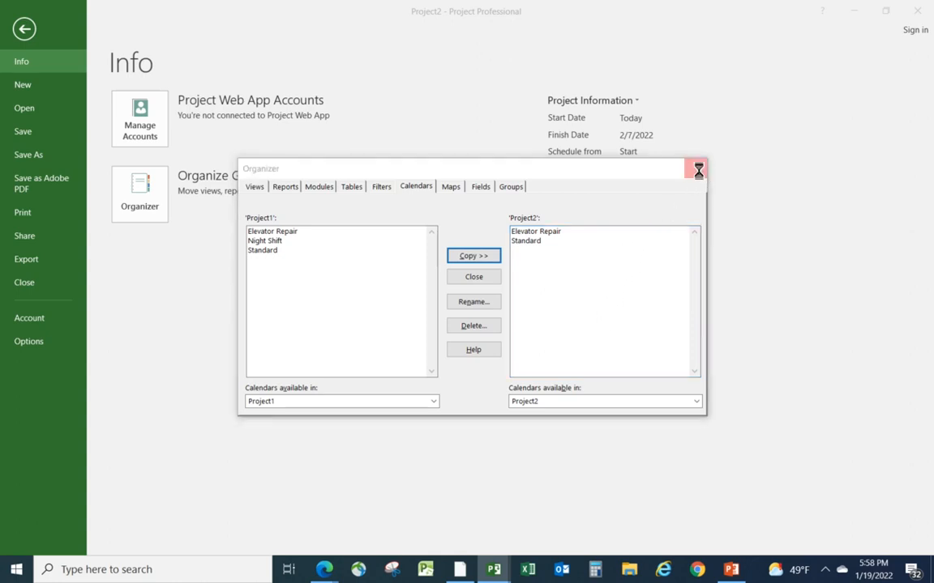
{"action": "left_click", "coordinate": [24, 30]}
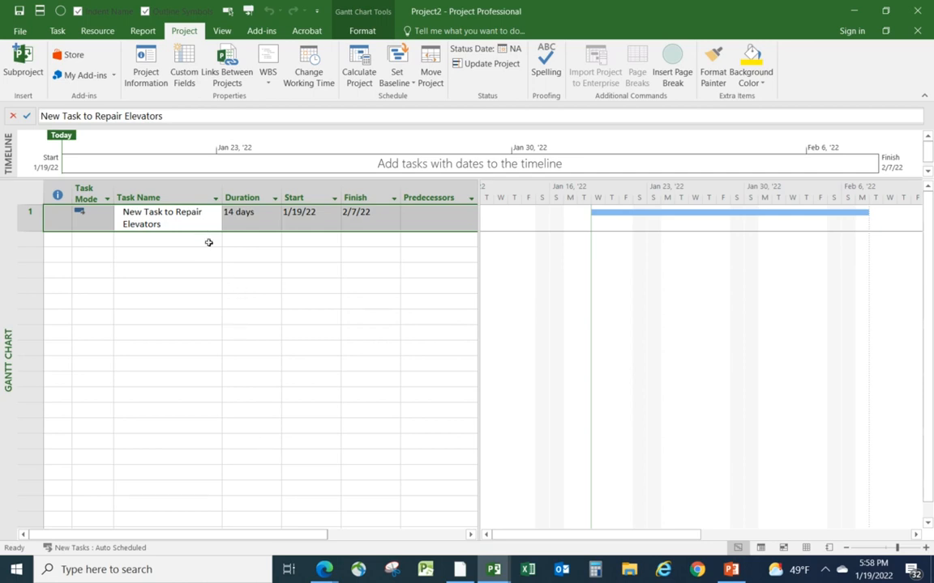
Step: Assign the Elevator Repair calendar to New Task to Repair Elevators and check its calendar indicator and Gantt bar
{"action": "left_click", "coordinate": [234, 225]}
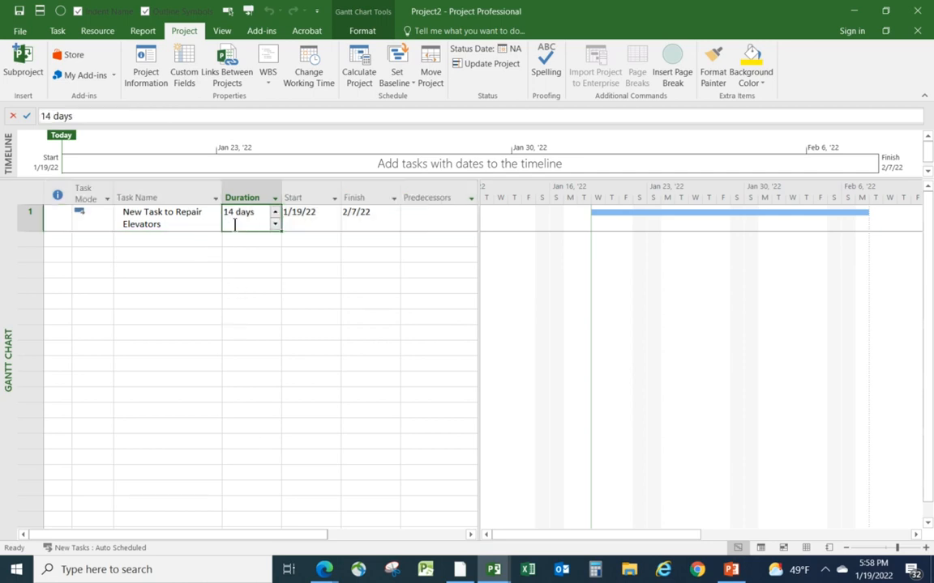
{"action": "left_click", "coordinate": [174, 223]}
{"action": "double_click", "coordinate": [174, 223]}
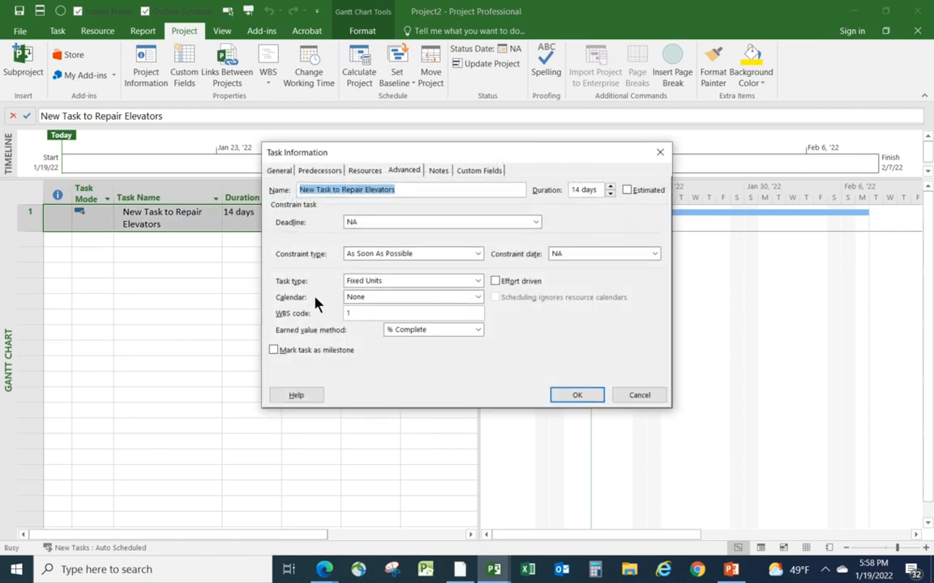
{"action": "left_click", "coordinate": [477, 298]}
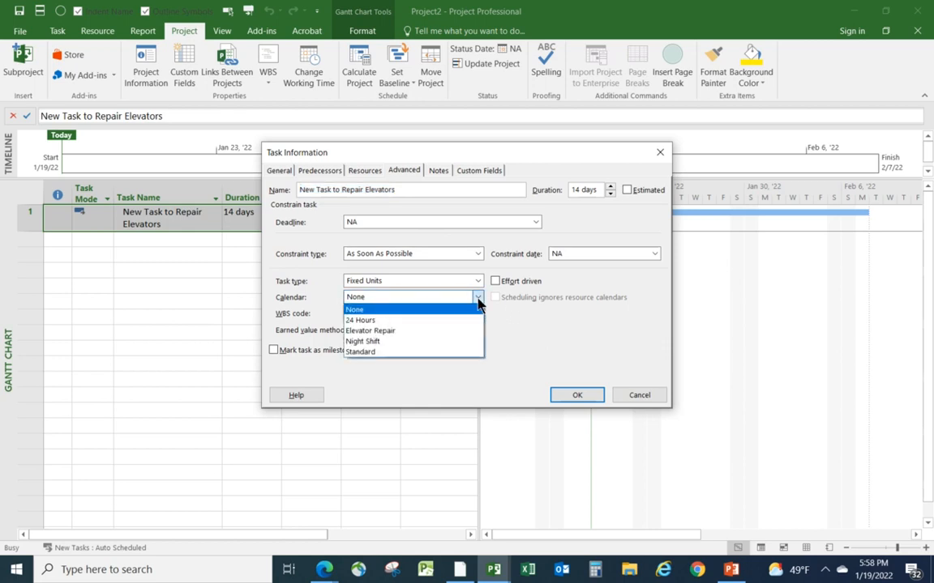
{"action": "left_click", "coordinate": [419, 331]}
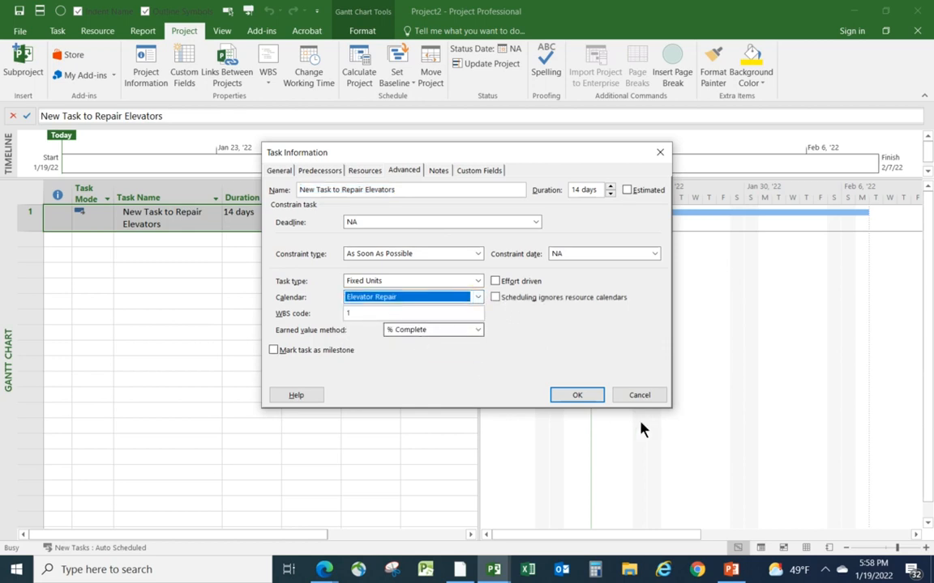
{"action": "left_click", "coordinate": [578, 396]}
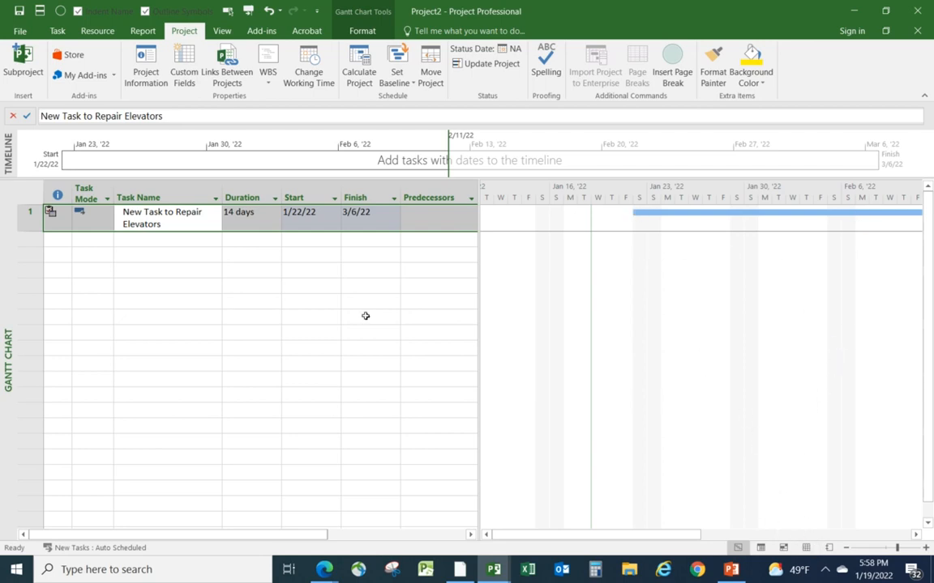
{"action": "left_click", "coordinate": [365, 348]}
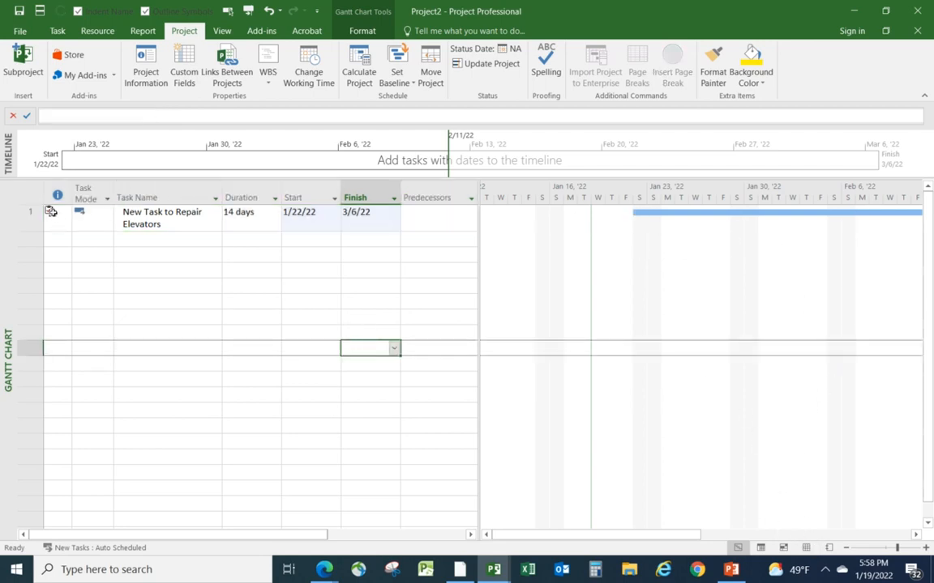
{"action": "mouse_move", "coordinate": [50, 212]}
{"action": "left_click", "coordinate": [915, 535]}
{"action": "left_click", "coordinate": [912, 535]}
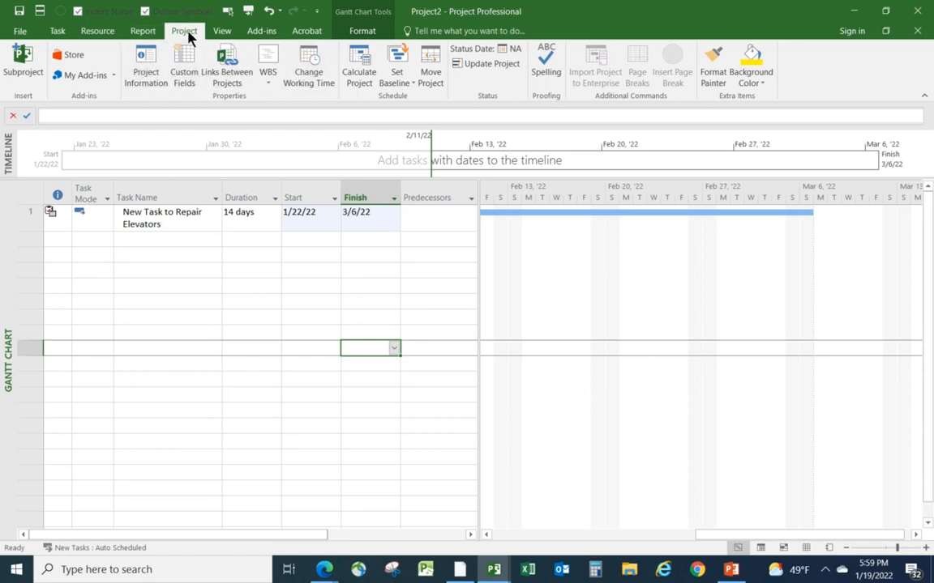
Step: Create a base calendar named Calendar for XXX Corp as a copy of the Standard calendar
{"action": "left_click", "coordinate": [308, 81]}
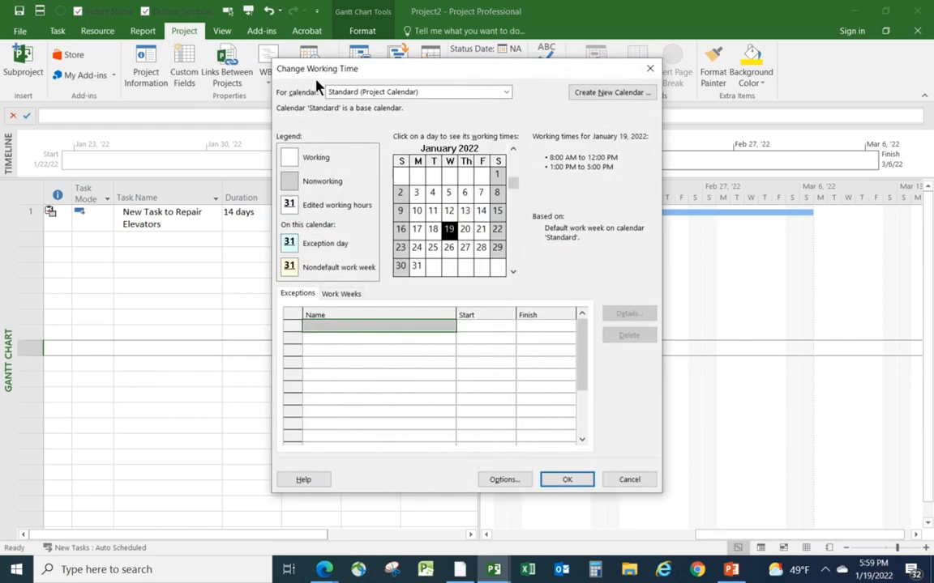
{"action": "left_click", "coordinate": [603, 93]}
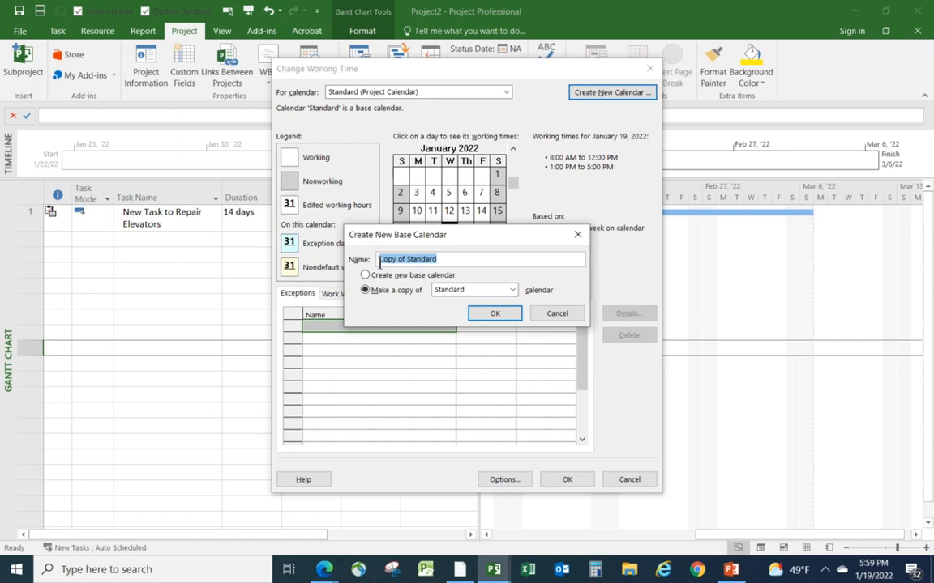
{"action": "type", "text": "C"}
{"action": "type", "text": "endar for XXX Corp"}
{"action": "left_click", "coordinate": [495, 314]}
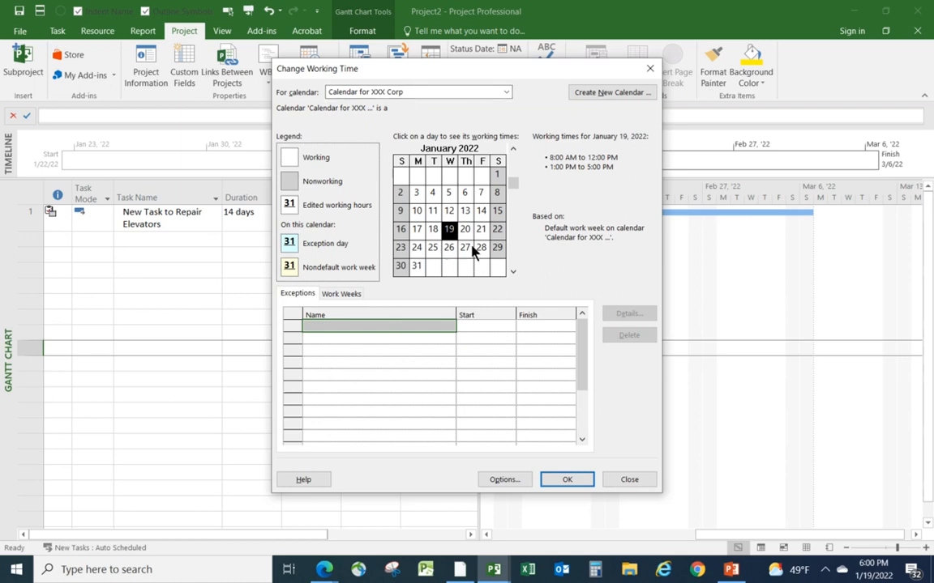
Step: Add a nonworking exception named Late Jan Holiday on January 31, 2022 to Calendar for XXX Corp
{"action": "left_click", "coordinate": [416, 268]}
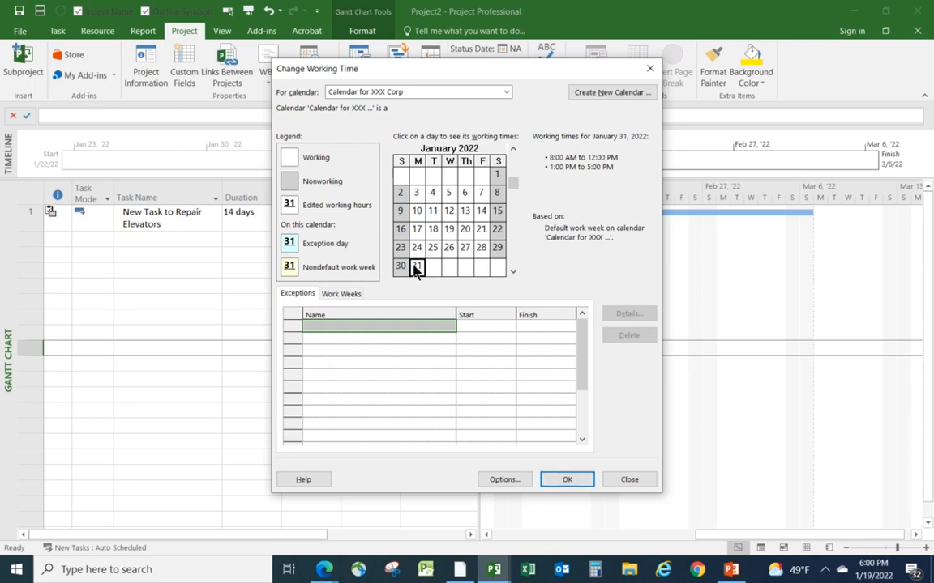
{"action": "left_click", "coordinate": [394, 324]}
{"action": "type", "text": "La"}
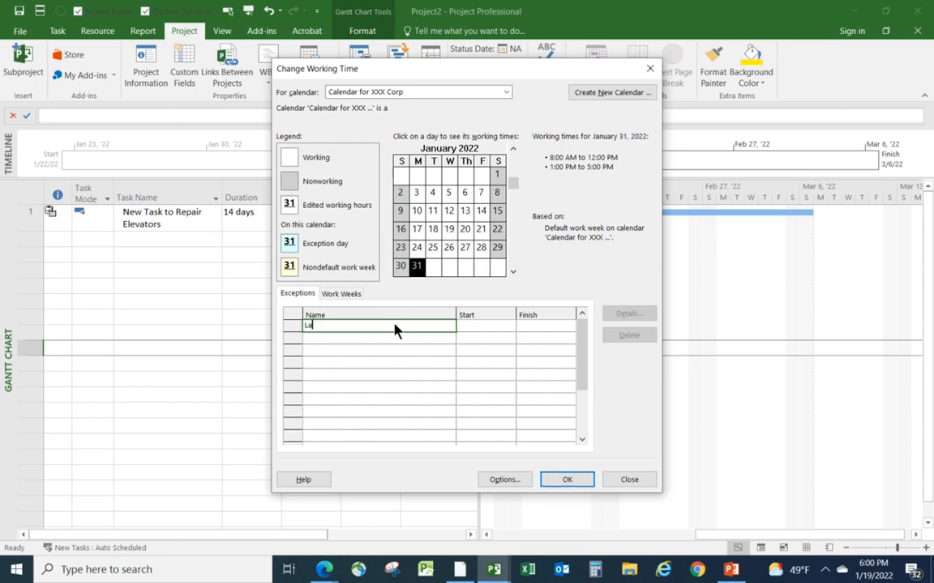
{"action": "type", "text": "te Jan Holiday"}
{"action": "left_click", "coordinate": [345, 342]}
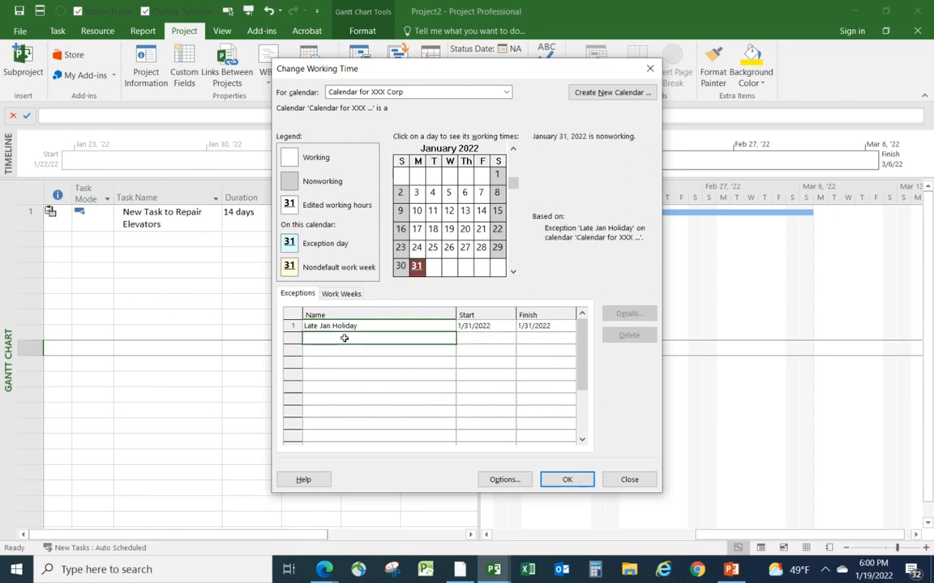
Step: Add a nonworking exception named St Valentines Day on February 14, 2022 and save the working time changes
{"action": "left_click", "coordinate": [512, 273]}
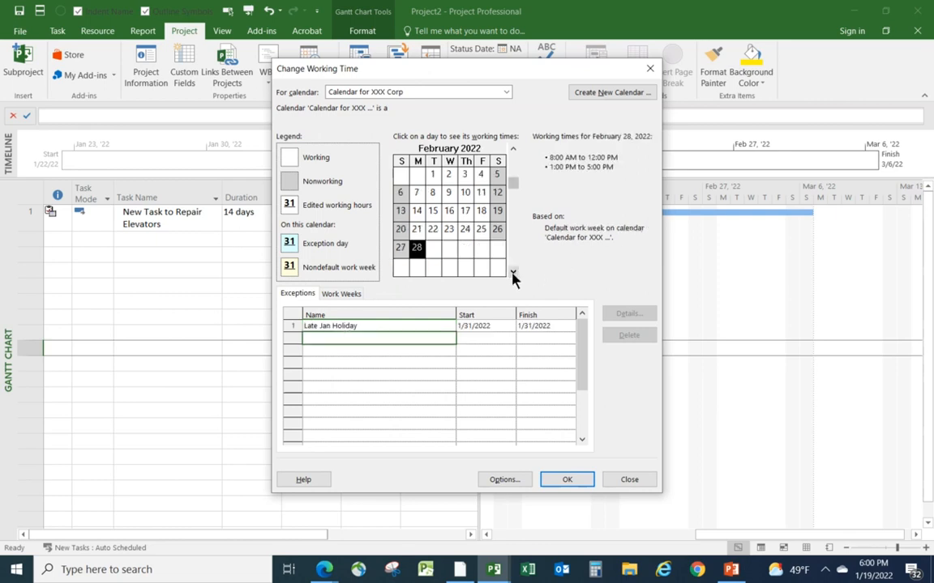
{"action": "left_click", "coordinate": [435, 215]}
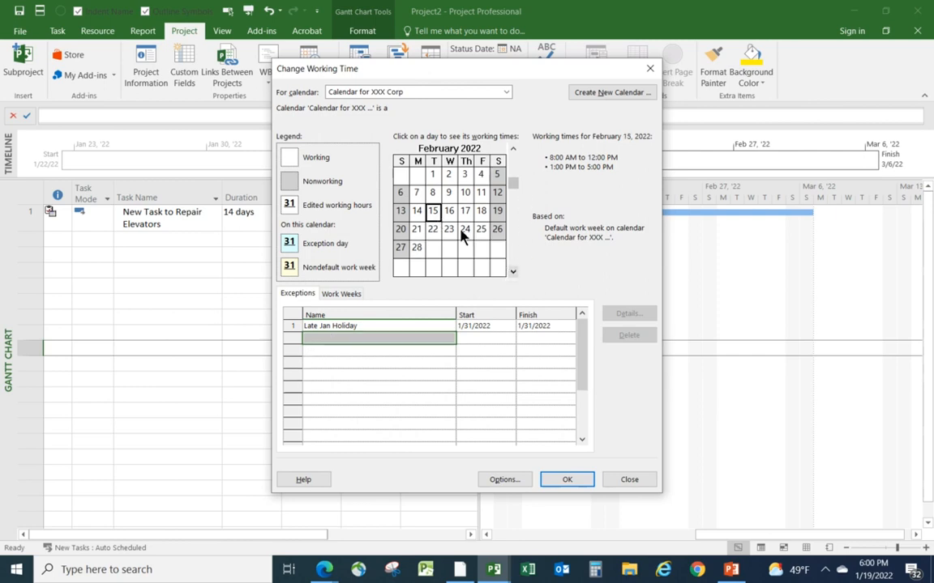
{"action": "left_click", "coordinate": [417, 212]}
{"action": "left_click", "coordinate": [326, 337]}
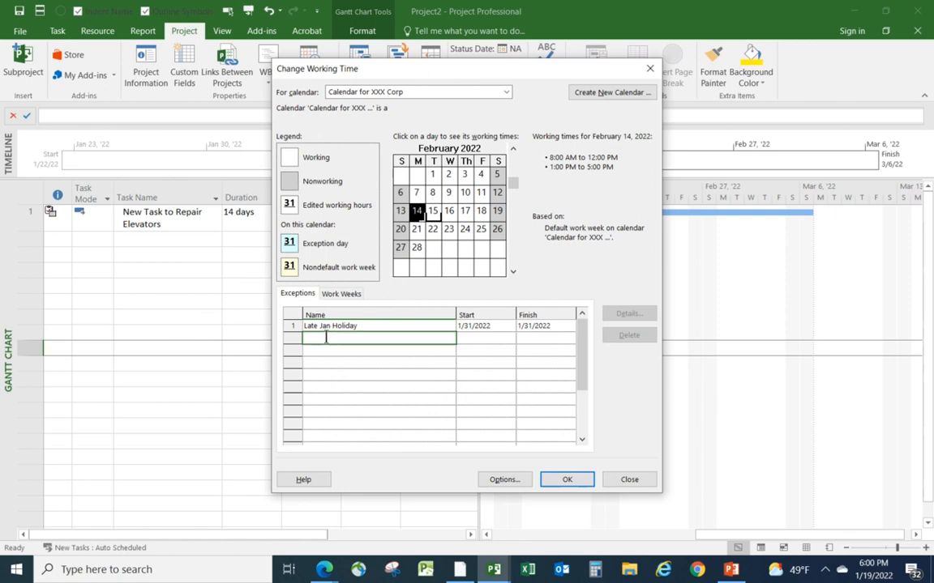
{"action": "type", "text": "St Valentines Day"}
{"action": "left_click", "coordinate": [354, 387]}
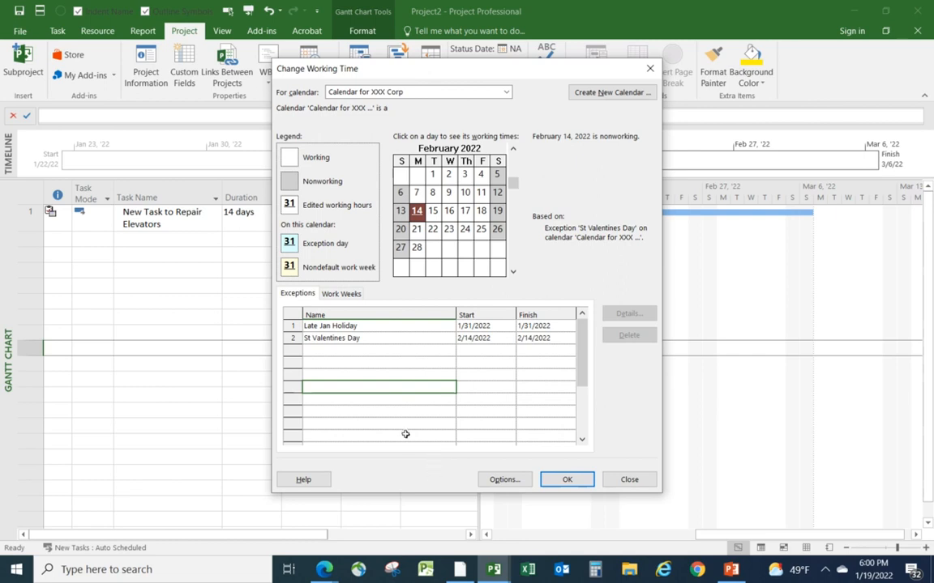
{"action": "left_click", "coordinate": [565, 482]}
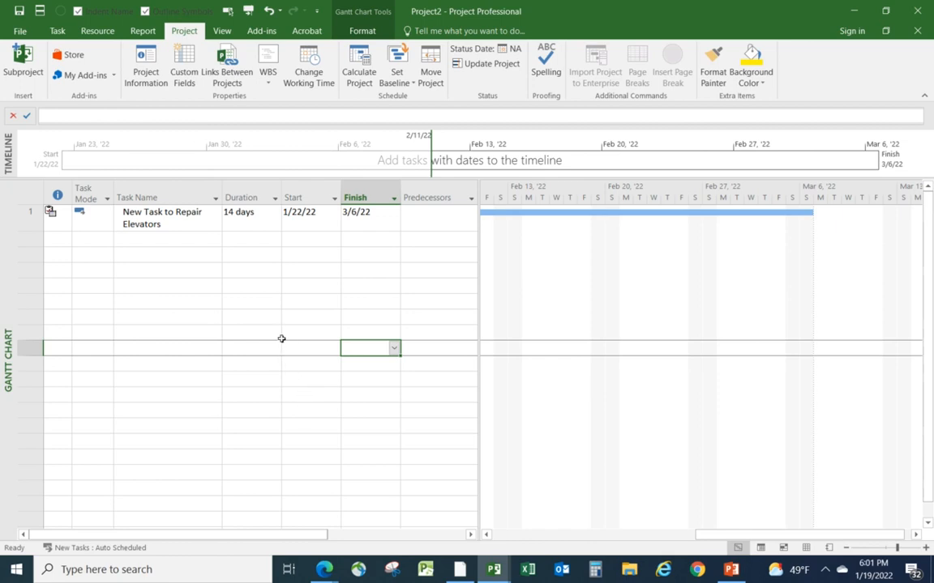
Step: Set Calendar for XXX Corp as the project calendar of Project2
{"action": "left_click", "coordinate": [146, 61]}
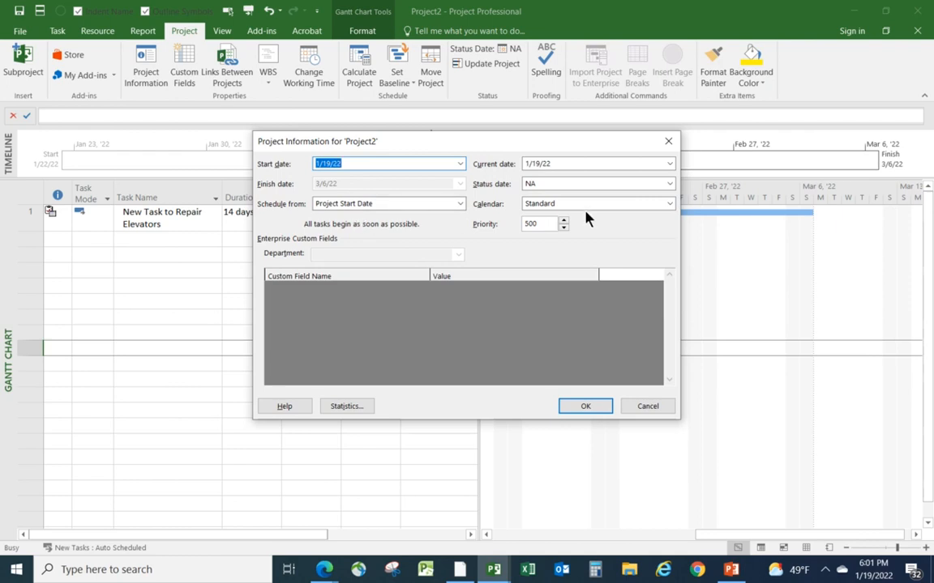
{"action": "left_click", "coordinate": [670, 204]}
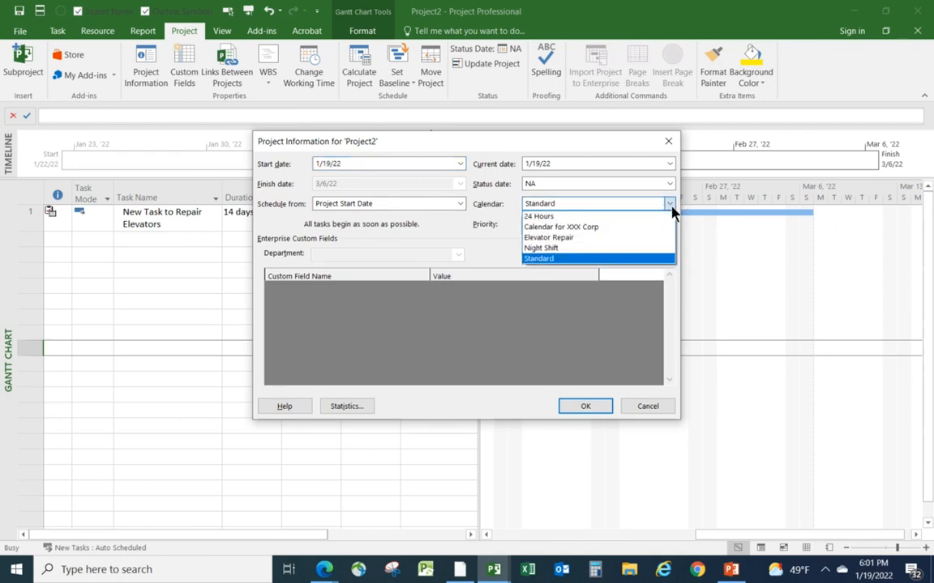
{"action": "left_click", "coordinate": [578, 230]}
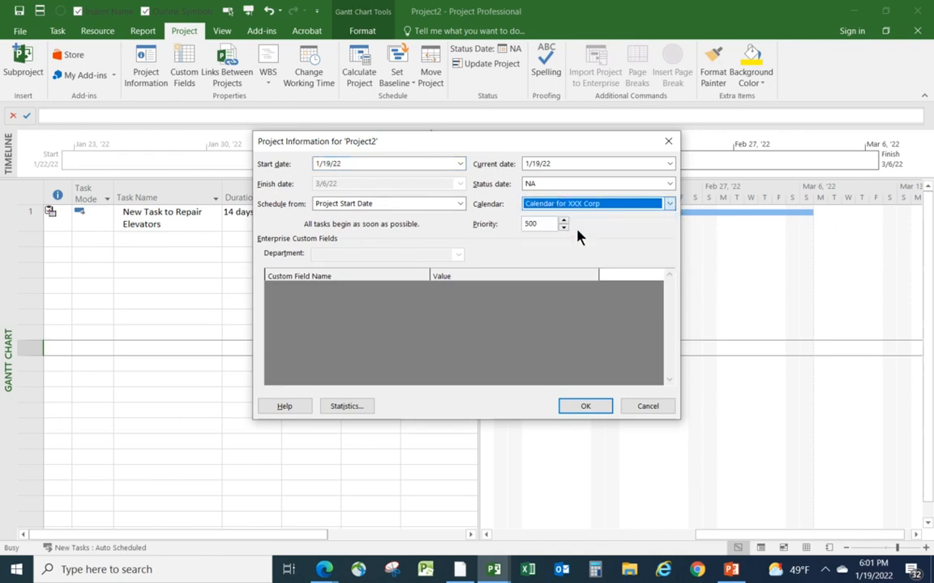
{"action": "left_click", "coordinate": [585, 408]}
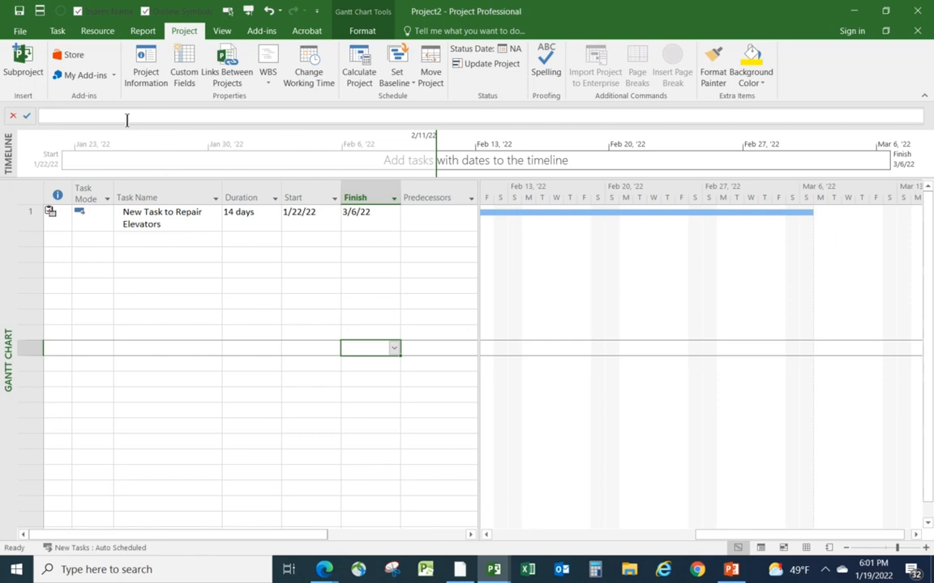
Step: Create a new blank project alongside the open ones
{"action": "left_click", "coordinate": [16, 31]}
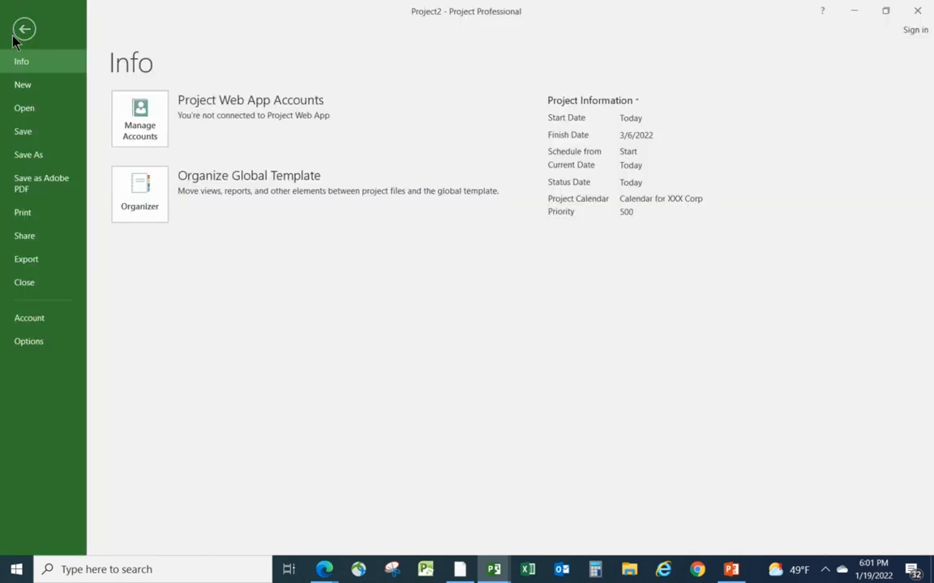
{"action": "left_click", "coordinate": [18, 86]}
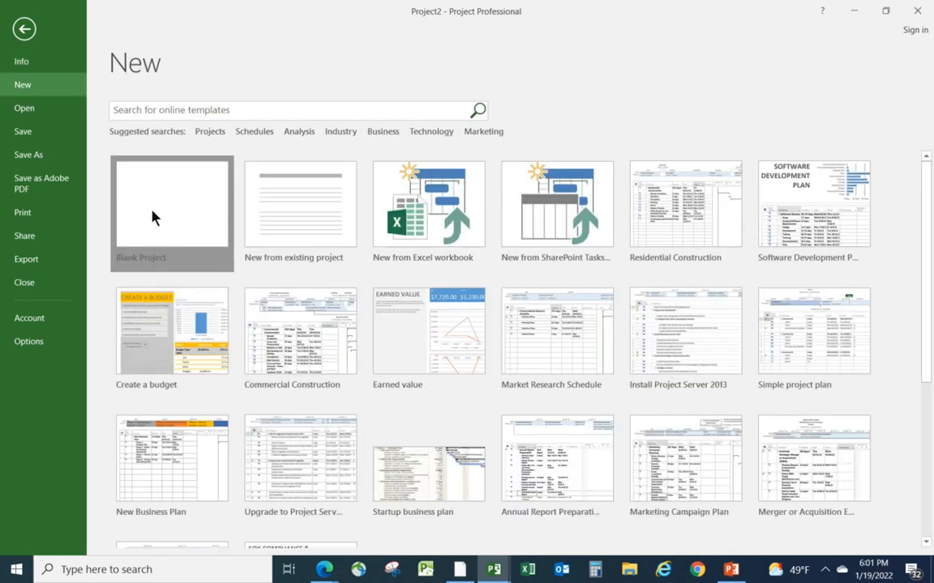
{"action": "left_click", "coordinate": [151, 215]}
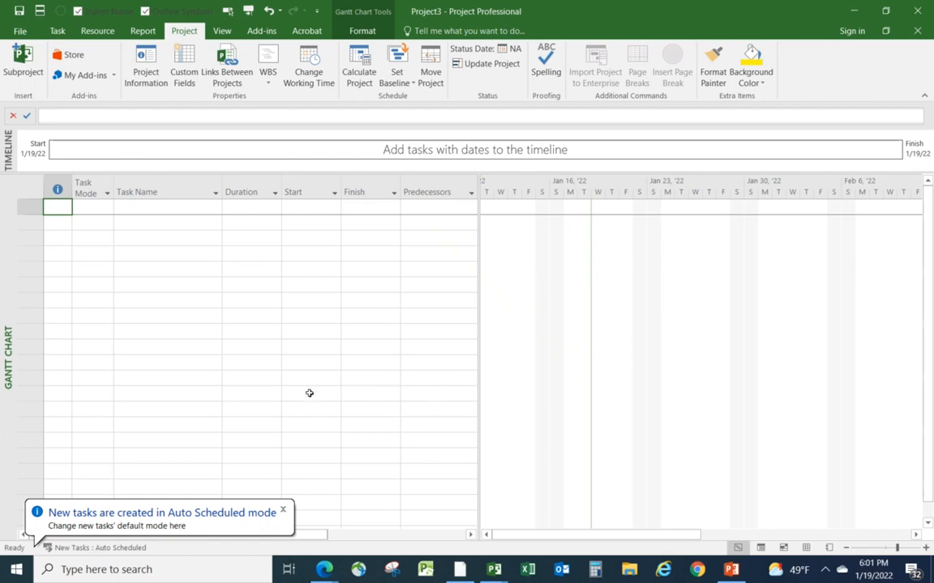
Step: Copy the Calendar for XXX Corp calendar from Project2 into Project3 with the Organizer
{"action": "left_click", "coordinate": [19, 31]}
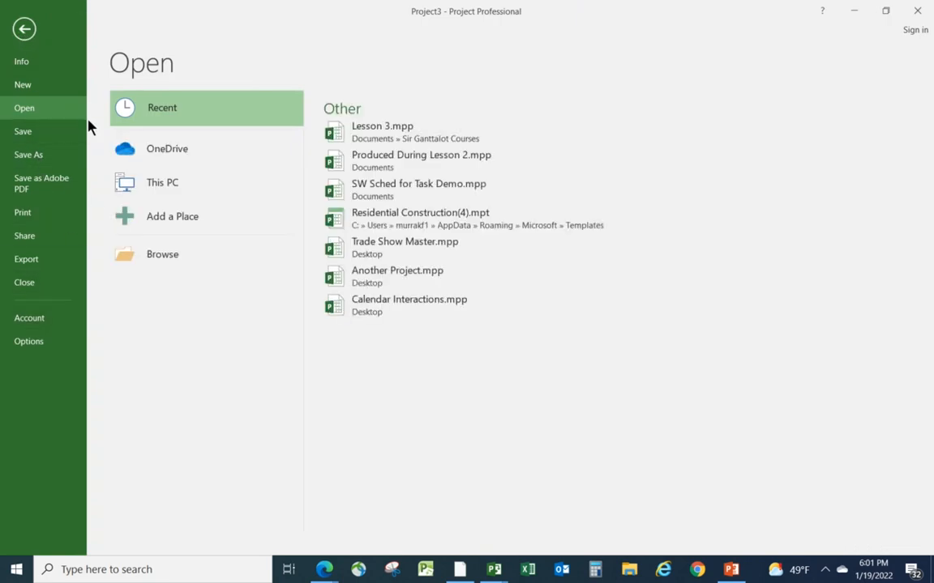
{"action": "left_click", "coordinate": [24, 63]}
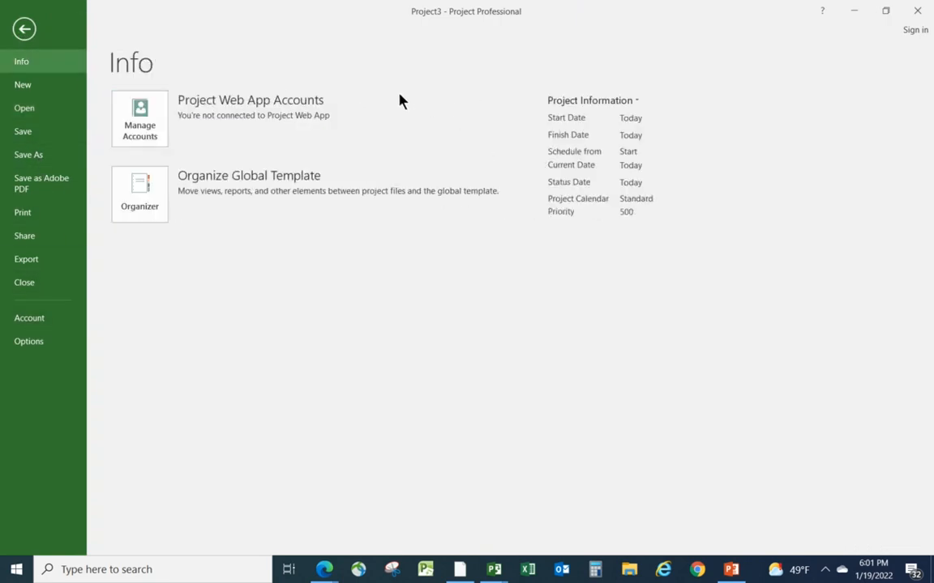
{"action": "left_click", "coordinate": [142, 193]}
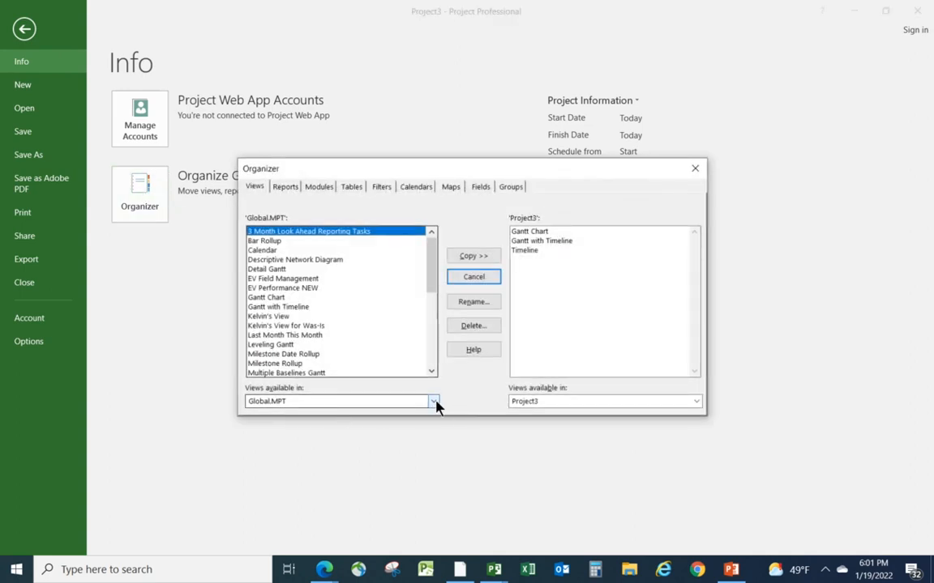
{"action": "left_click", "coordinate": [434, 401]}
{"action": "left_click", "coordinate": [310, 427]}
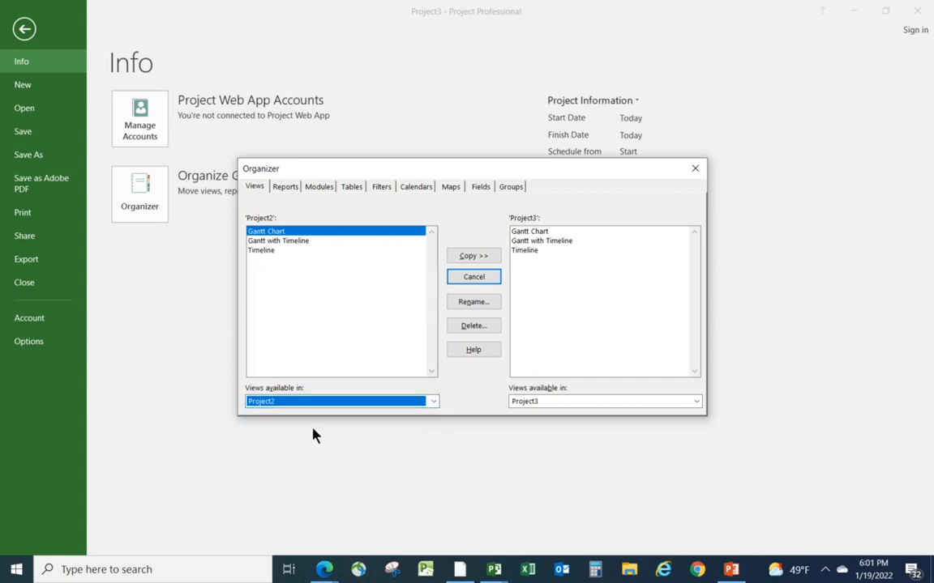
{"action": "left_click", "coordinate": [417, 188]}
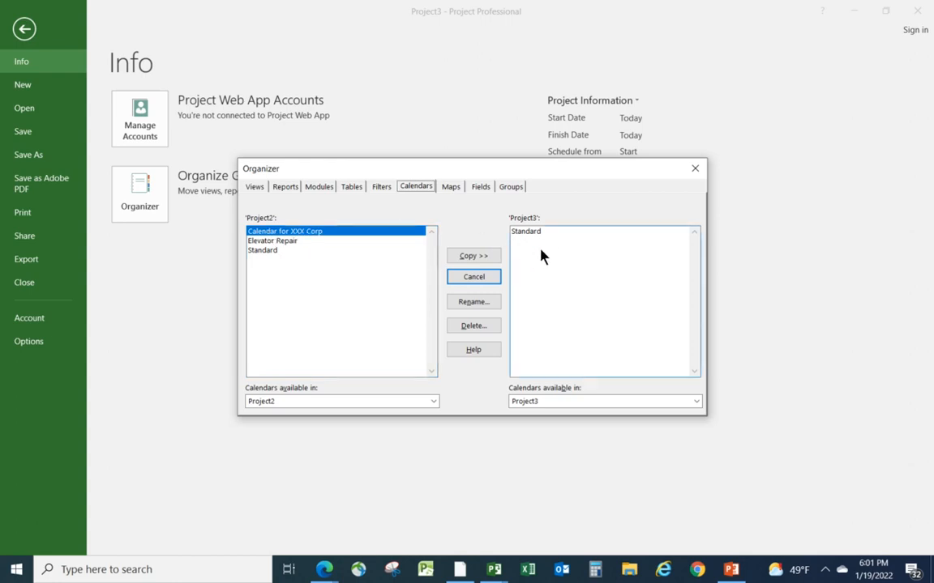
{"action": "left_click", "coordinate": [471, 260]}
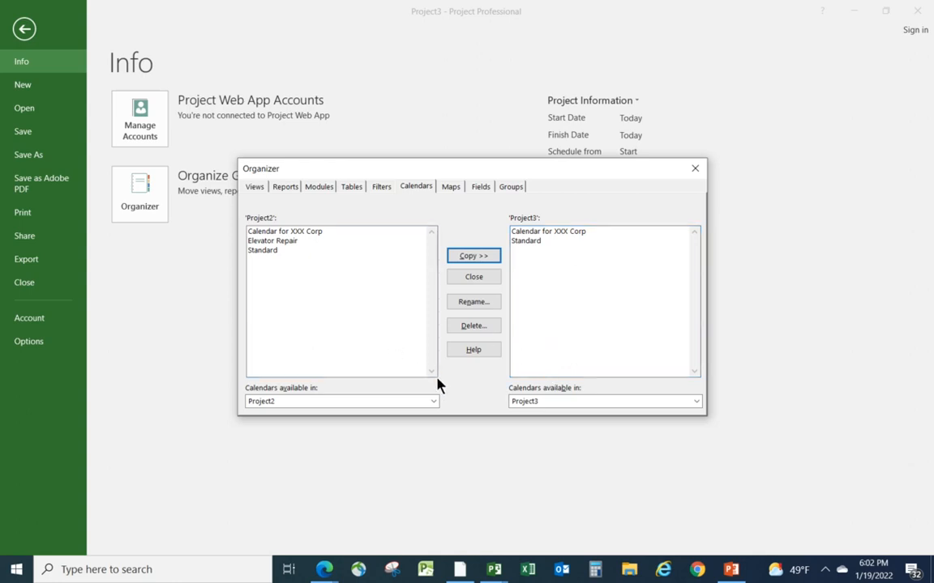
{"action": "left_click", "coordinate": [368, 343]}
{"action": "left_click", "coordinate": [644, 281]}
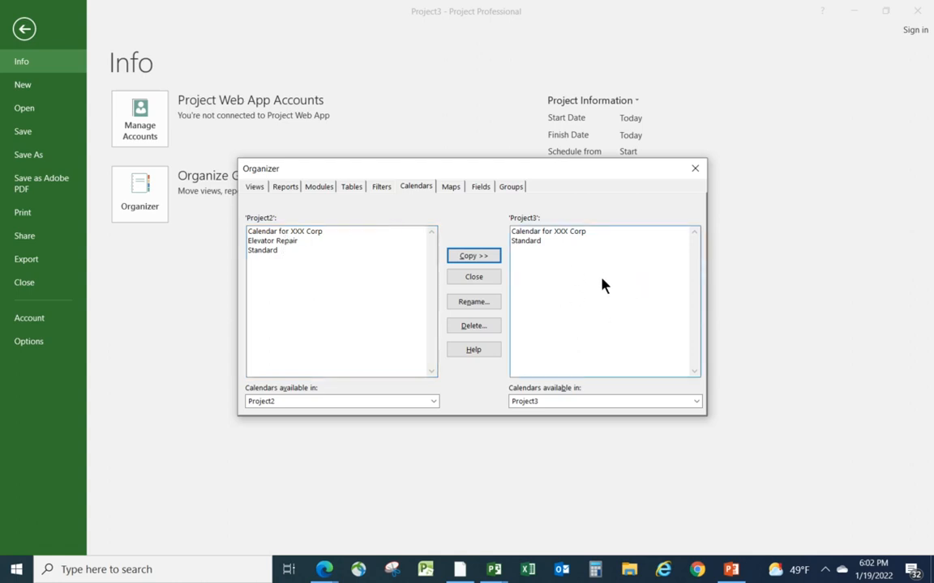
Step: Examine the calendars stored in Global.MPT as the Organizer's target file, and leave the Organizer without copying more
{"action": "left_click", "coordinate": [695, 402]}
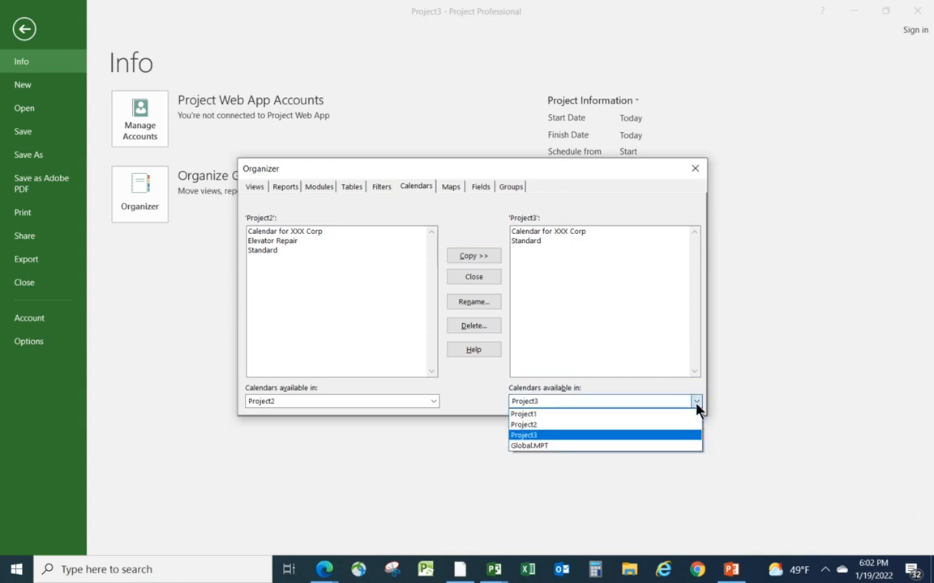
{"action": "left_click", "coordinate": [601, 446]}
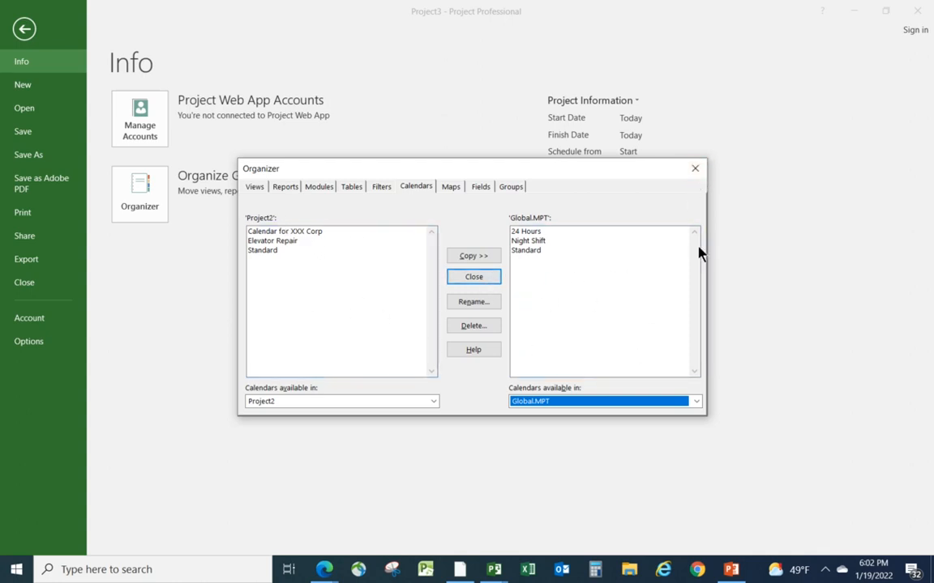
{"action": "left_click", "coordinate": [691, 177]}
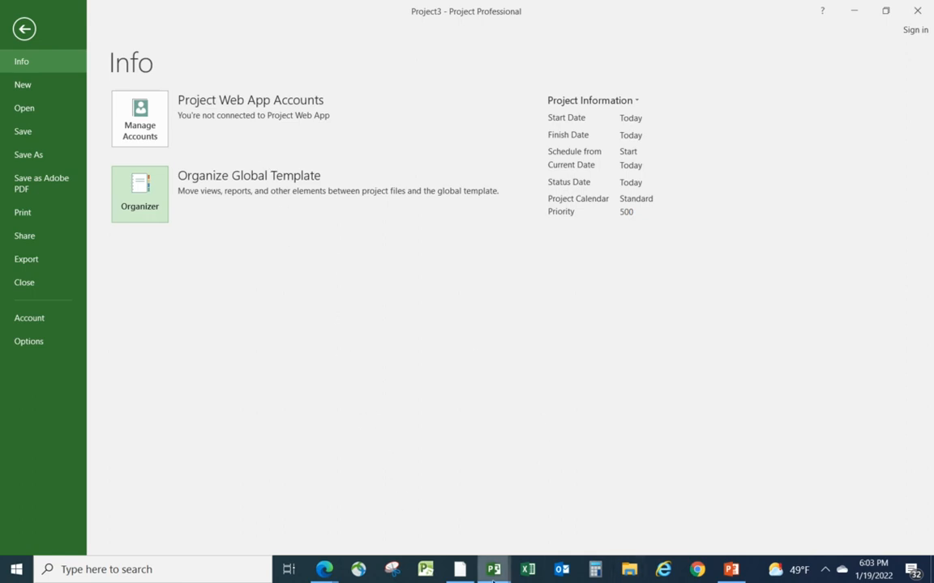
Step: Switch to Project1 and assign its only listed resource to the Repair Elevators task
{"action": "mouse_move", "coordinate": [496, 571]}
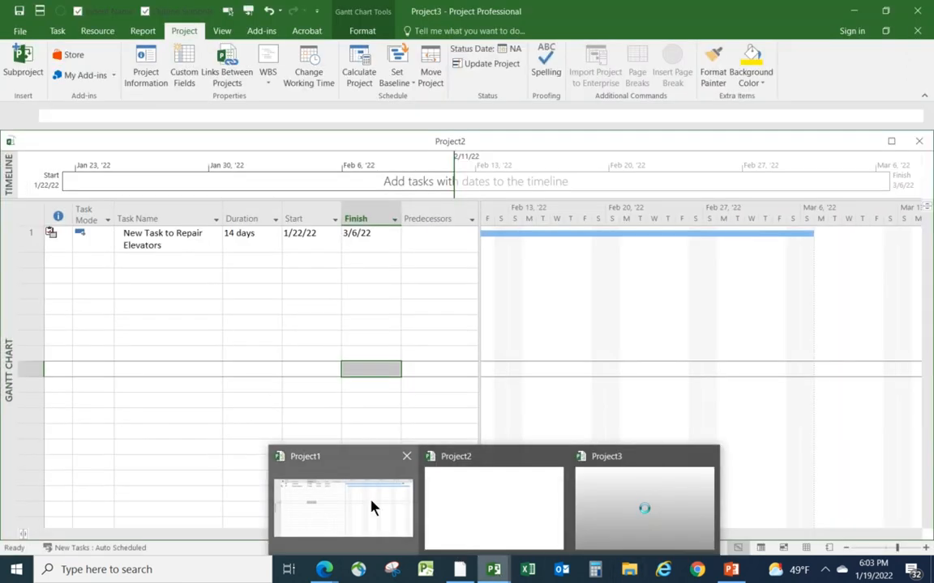
{"action": "left_click", "coordinate": [371, 507]}
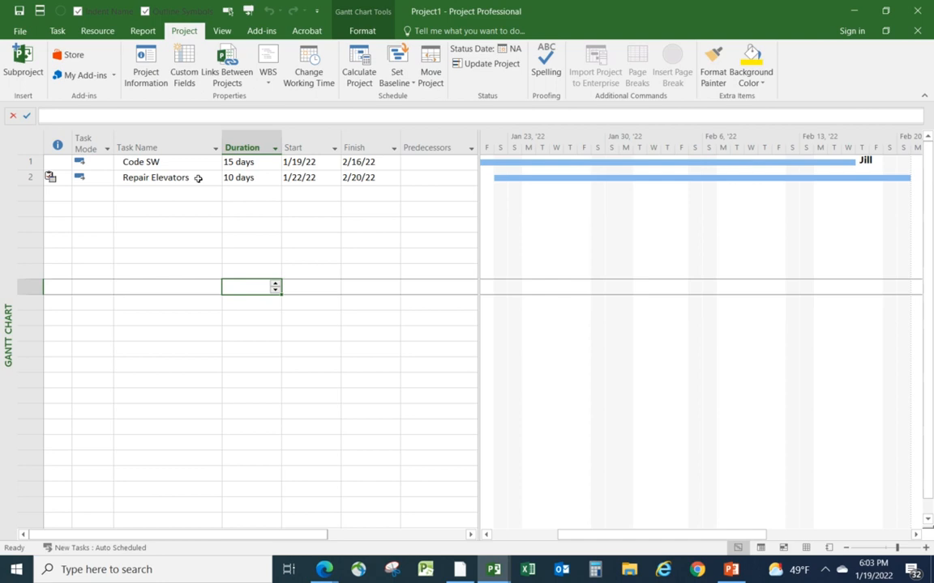
{"action": "mouse_move", "coordinate": [50, 177]}
{"action": "left_click", "coordinate": [205, 178]}
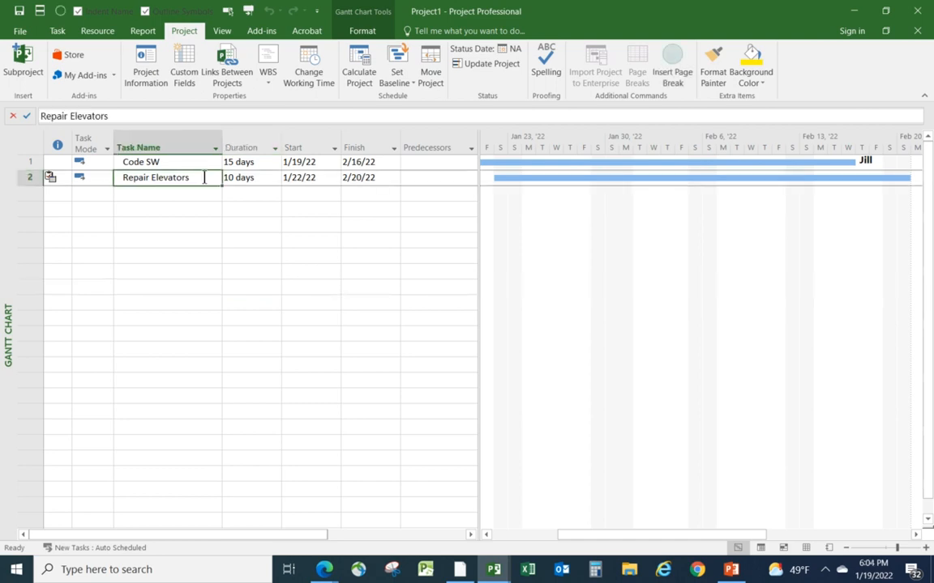
{"action": "right_click", "coordinate": [205, 178]}
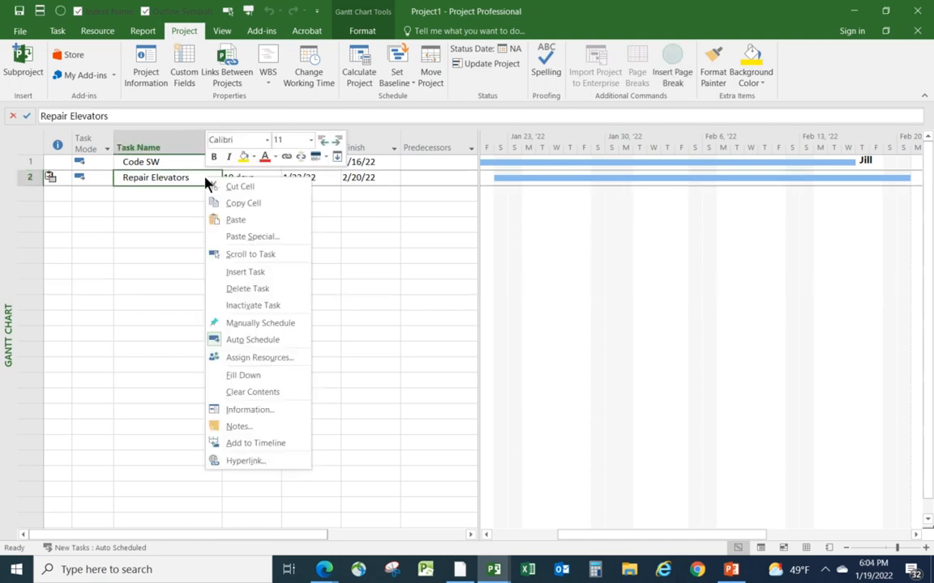
{"action": "left_click", "coordinate": [259, 358]}
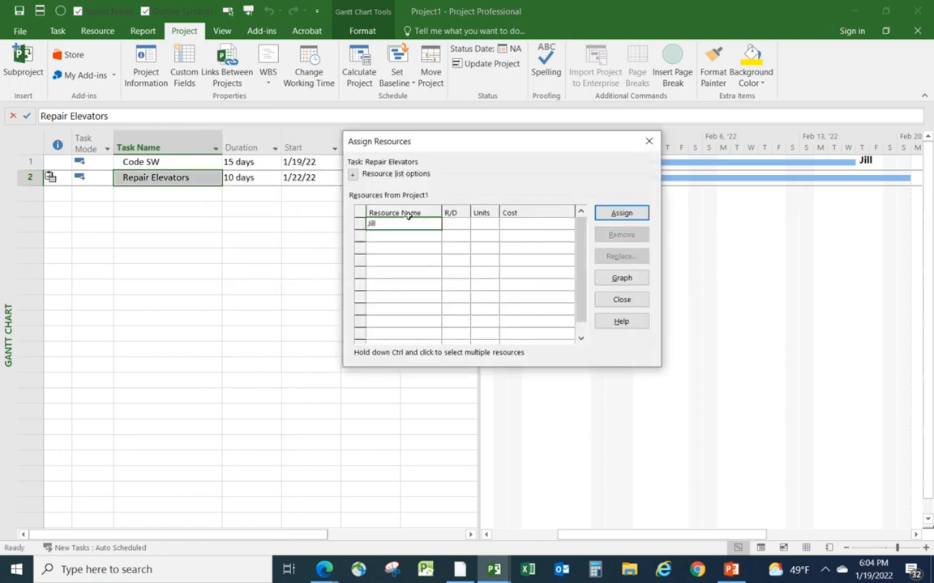
{"action": "left_click", "coordinate": [621, 214]}
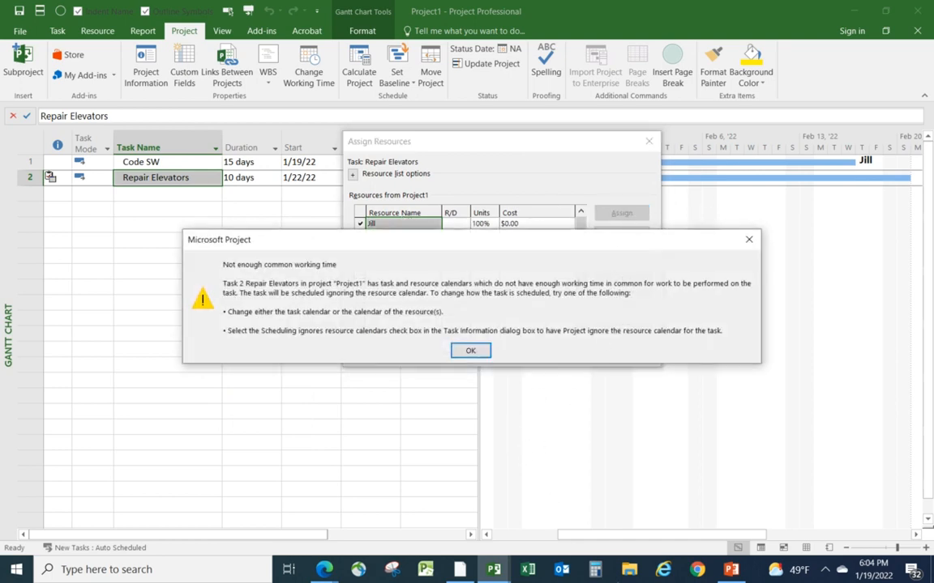
{"action": "left_click", "coordinate": [470, 351]}
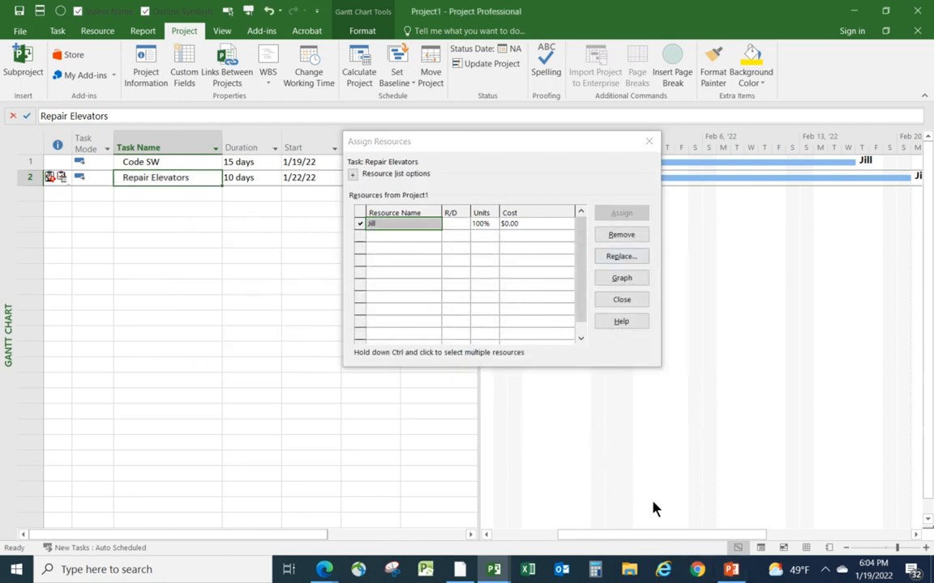
{"action": "left_click", "coordinate": [649, 141]}
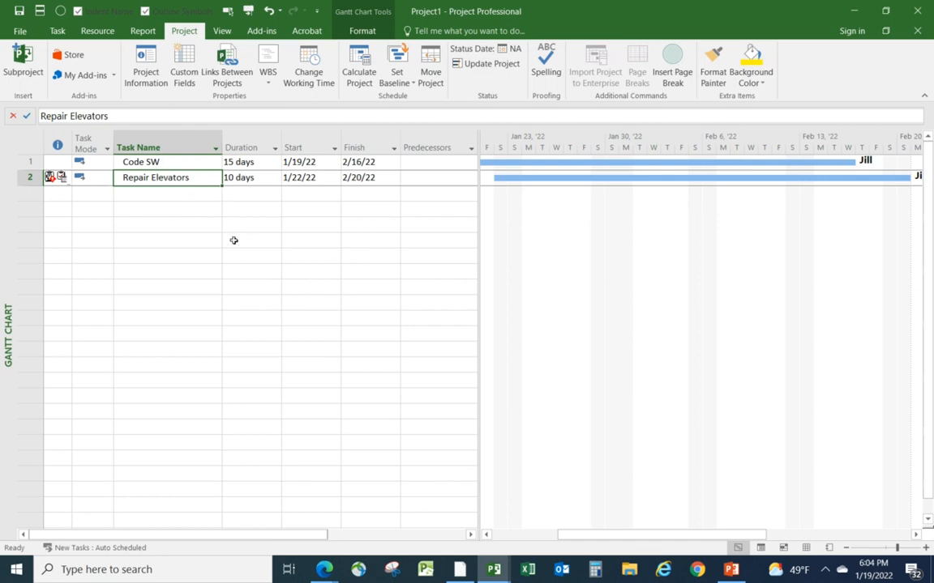
Step: Set the Repair Elevators task so that scheduling ignores resource calendars
{"action": "mouse_move", "coordinate": [50, 176]}
{"action": "left_click", "coordinate": [158, 181]}
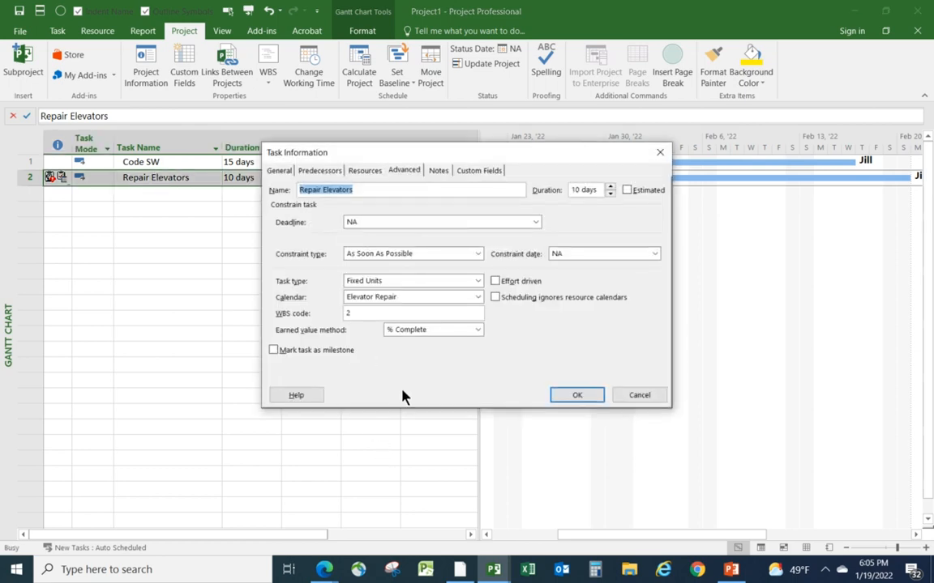
{"action": "left_click", "coordinate": [407, 176]}
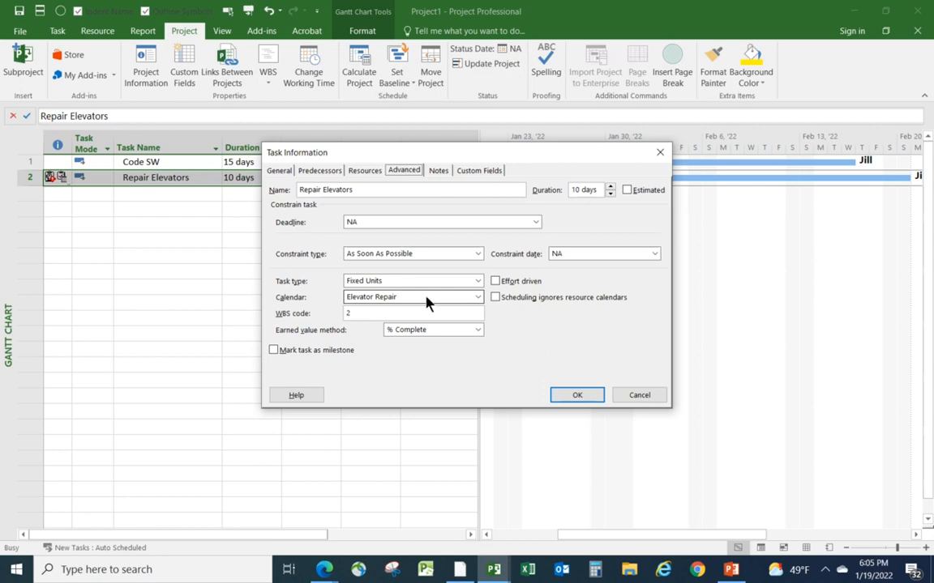
{"action": "left_click", "coordinate": [496, 298]}
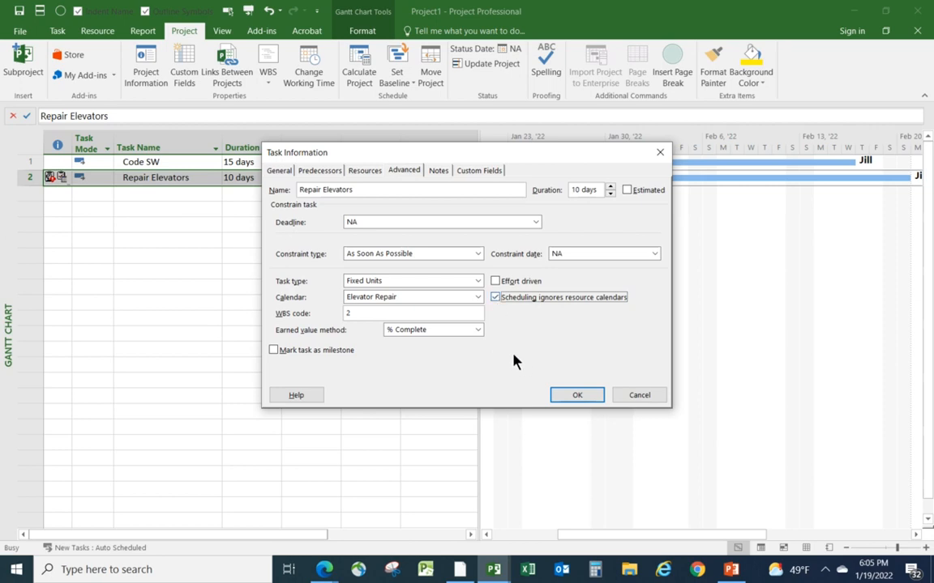
{"action": "left_click", "coordinate": [578, 400]}
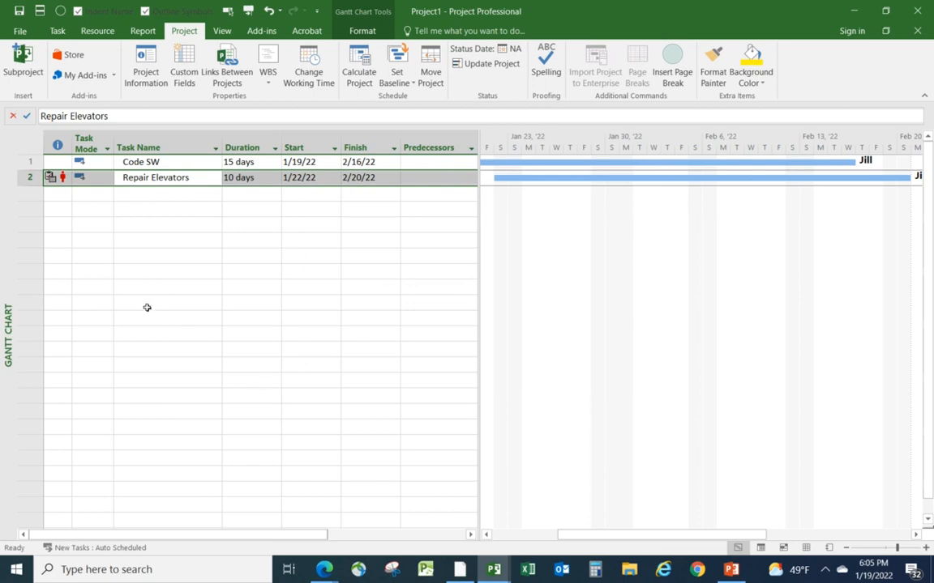
Step: Review the advanced calendar settings of the Repair Elevators task
{"action": "left_click", "coordinate": [146, 381]}
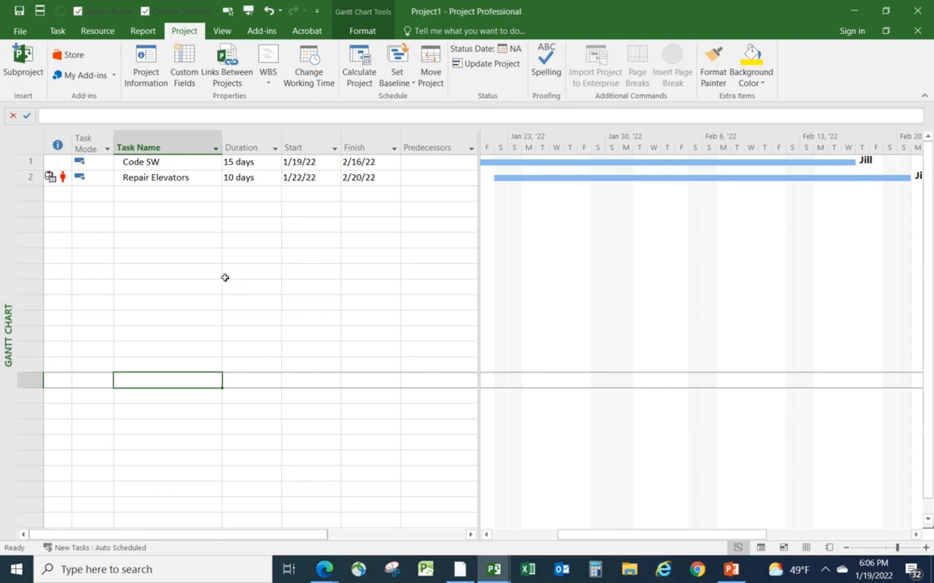
{"action": "left_click", "coordinate": [197, 178]}
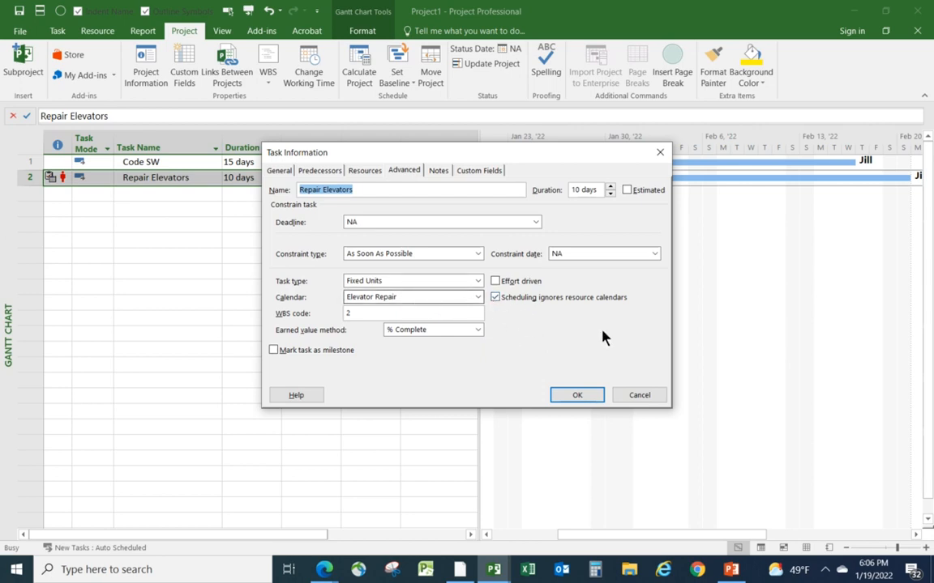
{"action": "left_click", "coordinate": [574, 397]}
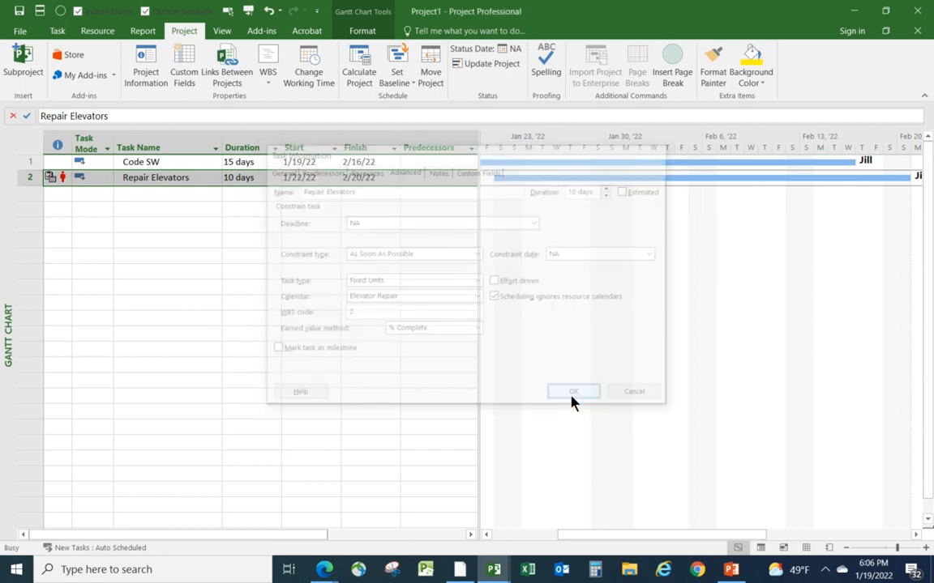
Step: Add a third task named Task below Repair Elevators with a duration of 10 days
{"action": "left_click", "coordinate": [132, 194]}
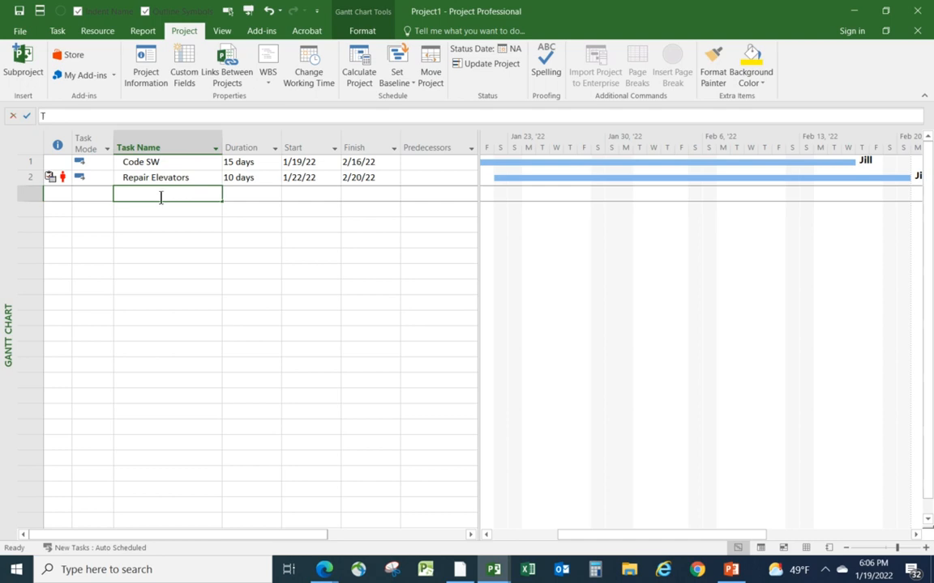
{"action": "type", "text": "Task"}
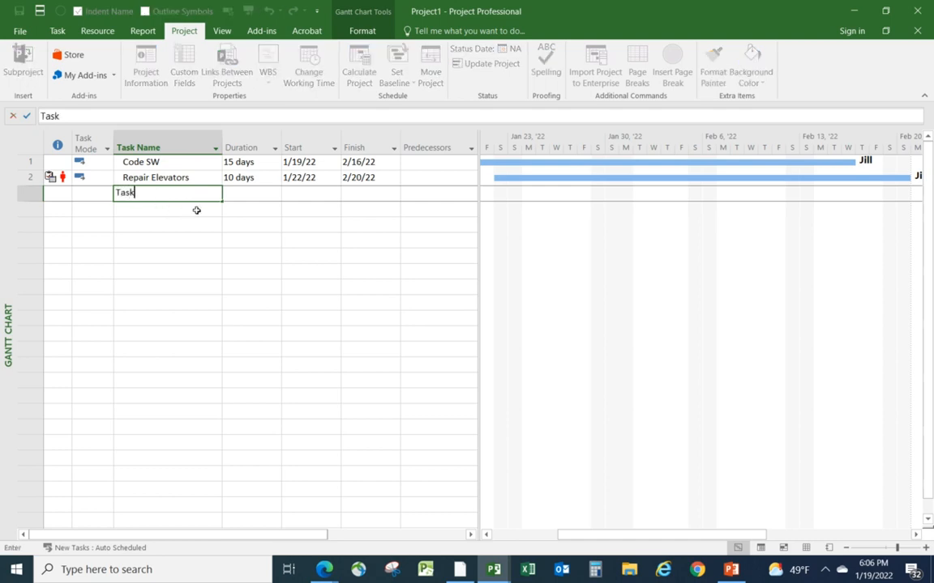
{"action": "left_click", "coordinate": [237, 194]}
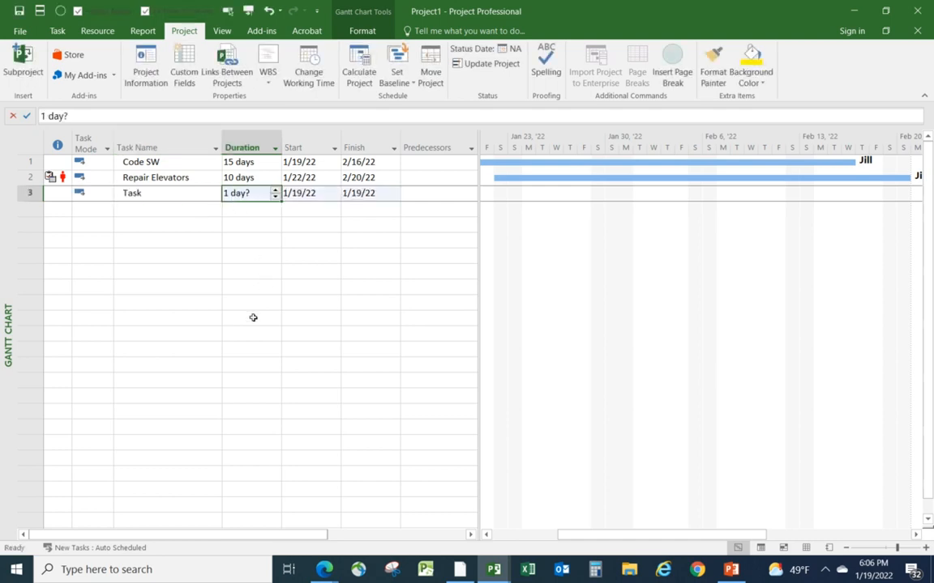
{"action": "left_click", "coordinate": [486, 535]}
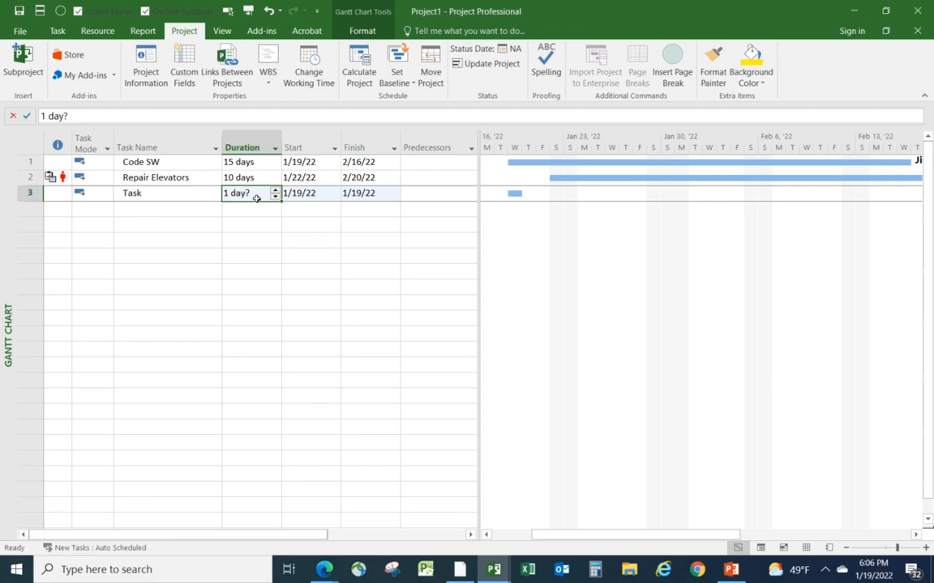
{"action": "type", "text": "10"}
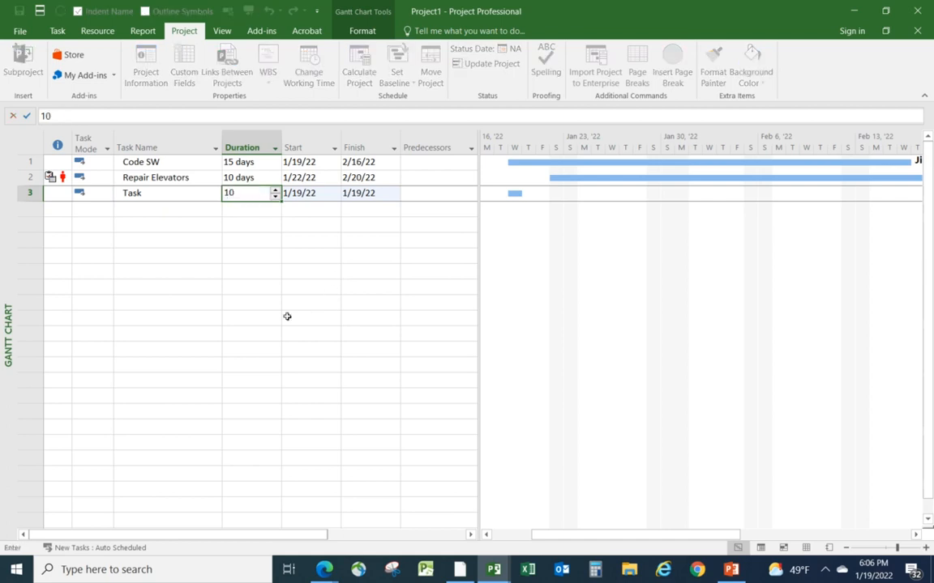
{"action": "key", "text": "Return"}
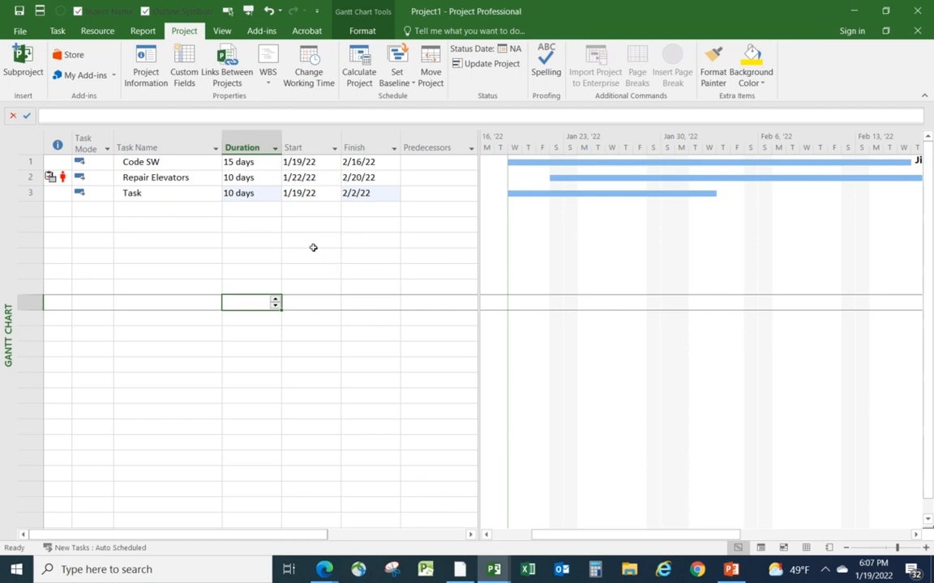
{"action": "left_click", "coordinate": [261, 193]}
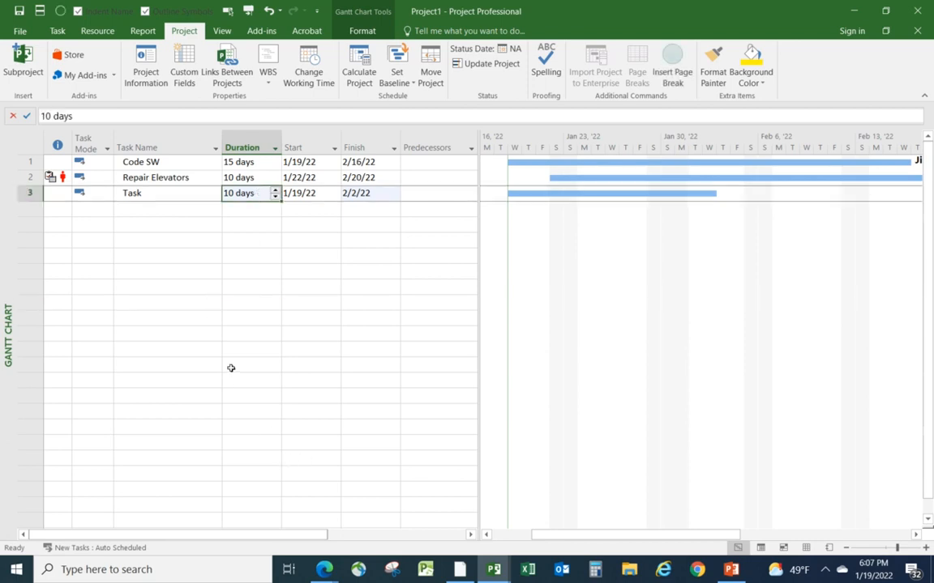
Step: Set the duration of the third task, named Task, to 10 elapsed days (10 edays)
{"action": "type", "text": "10 eda"}
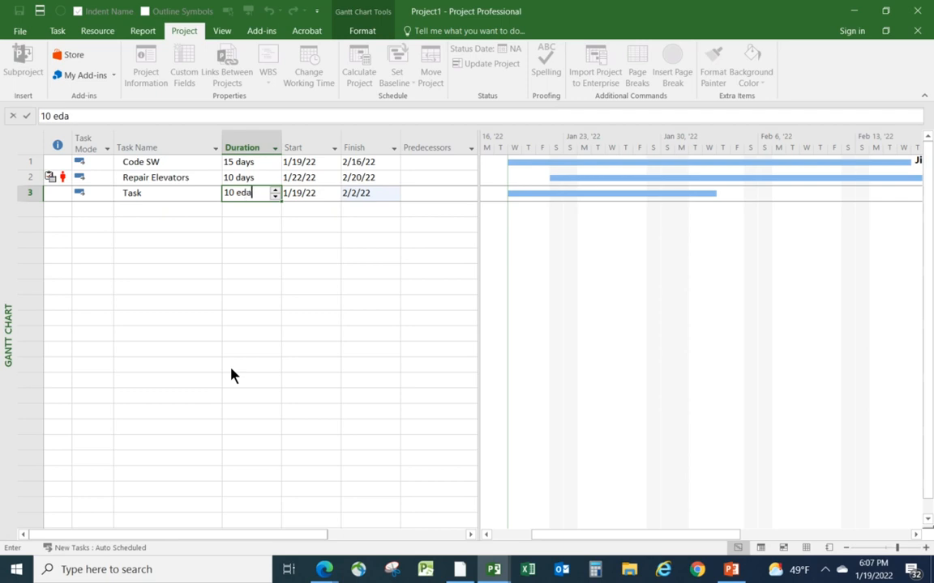
{"action": "type", "text": "ys"}
{"action": "left_click", "coordinate": [207, 411]}
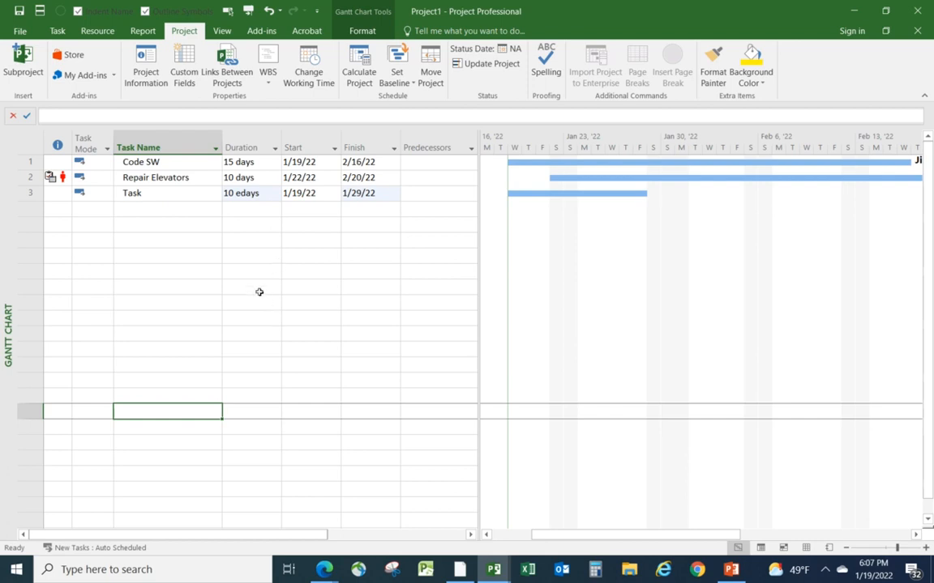
Step: Set the Repair Elevators task's duration to 10 elapsed days (10 edays)
{"action": "left_click", "coordinate": [234, 179]}
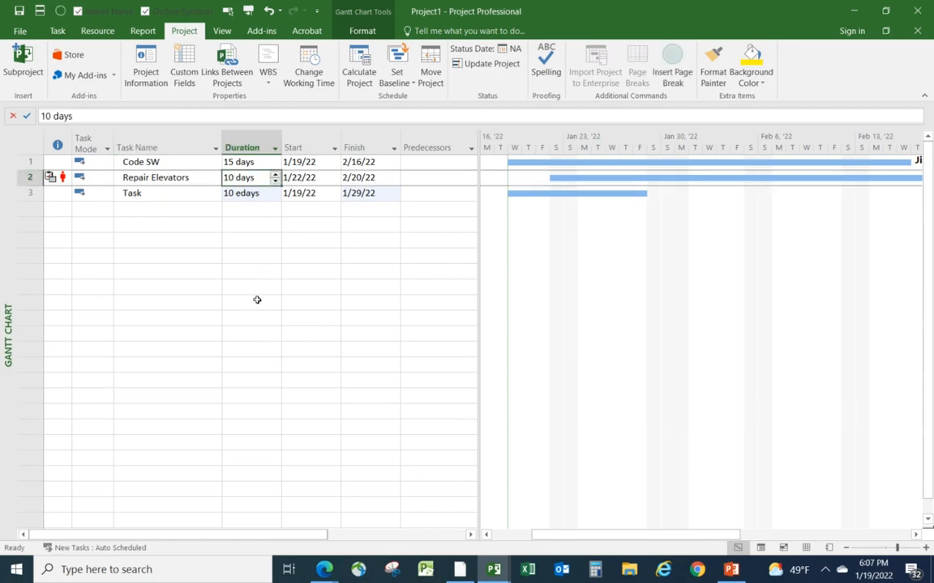
{"action": "type", "text": "10n"}
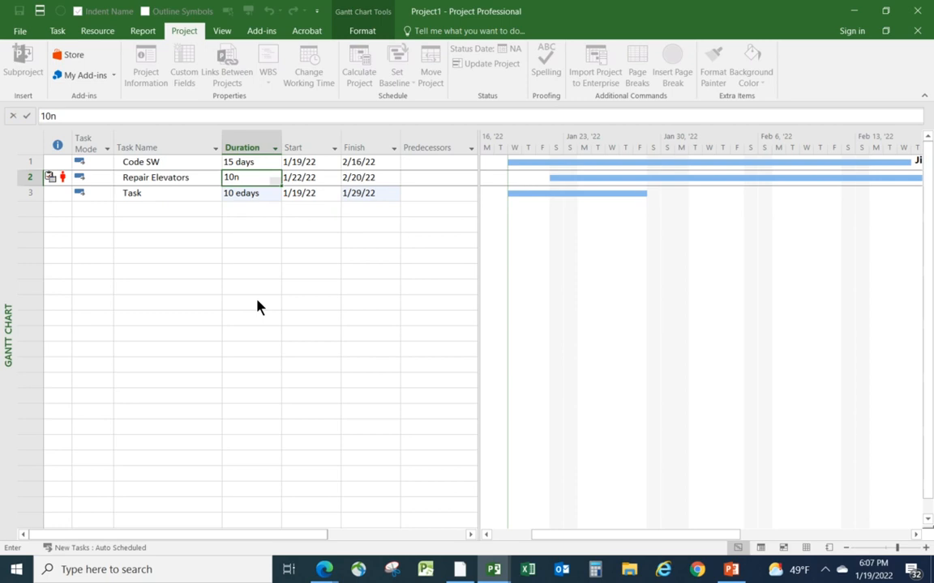
{"action": "key", "text": "BackSpace"}
{"action": "type", "text": "edays"}
{"action": "key", "text": "Escape"}
{"action": "left_click", "coordinate": [321, 314]}
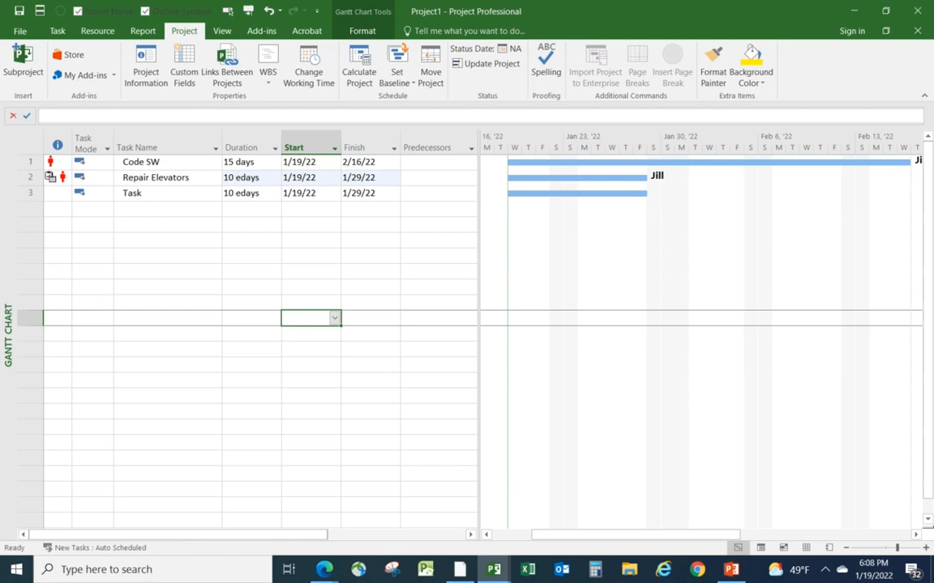
{"action": "key", "text": "alt+Tab"}
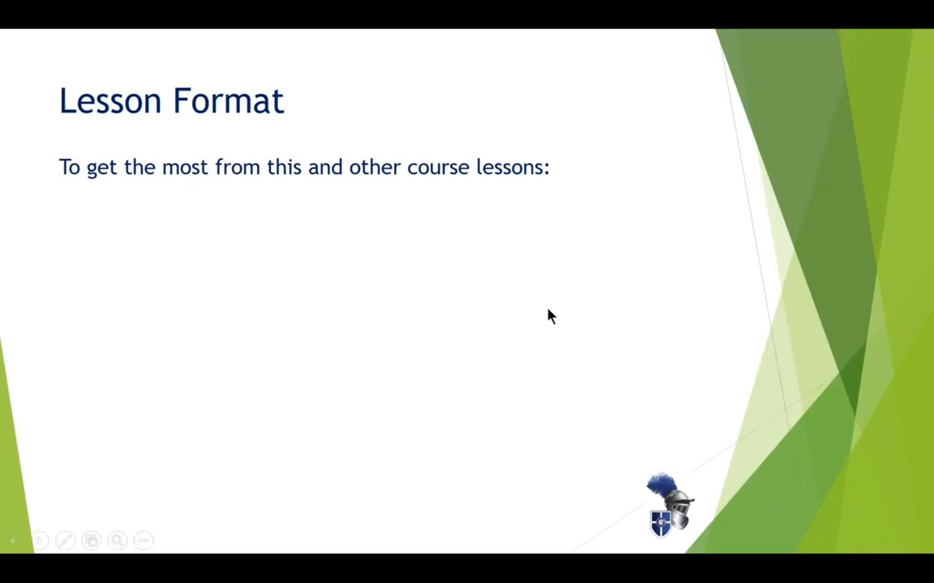
{"action": "left_click", "coordinate": [552, 312]}
{"action": "left_click", "coordinate": [561, 310]}
{"action": "left_click", "coordinate": [562, 311]}
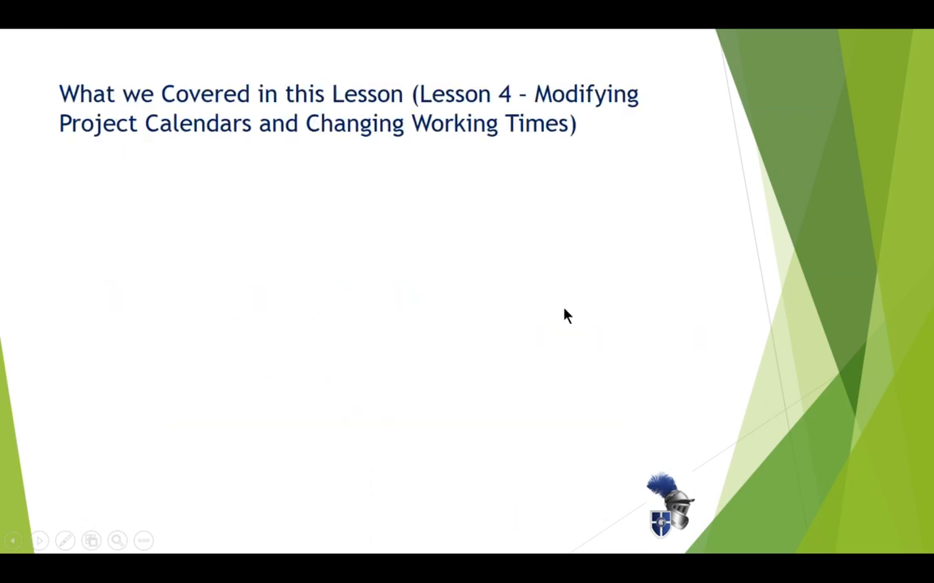
{"action": "left_click", "coordinate": [566, 315]}
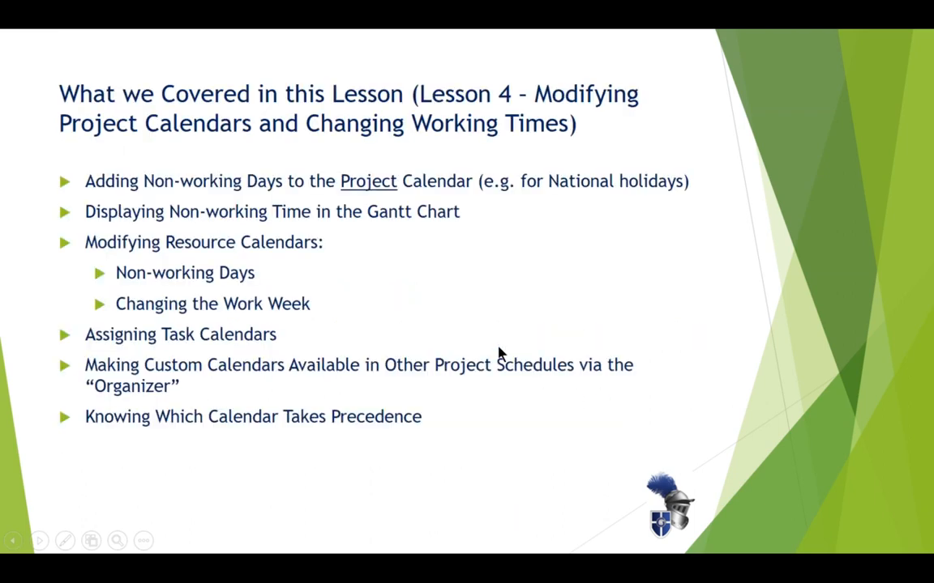